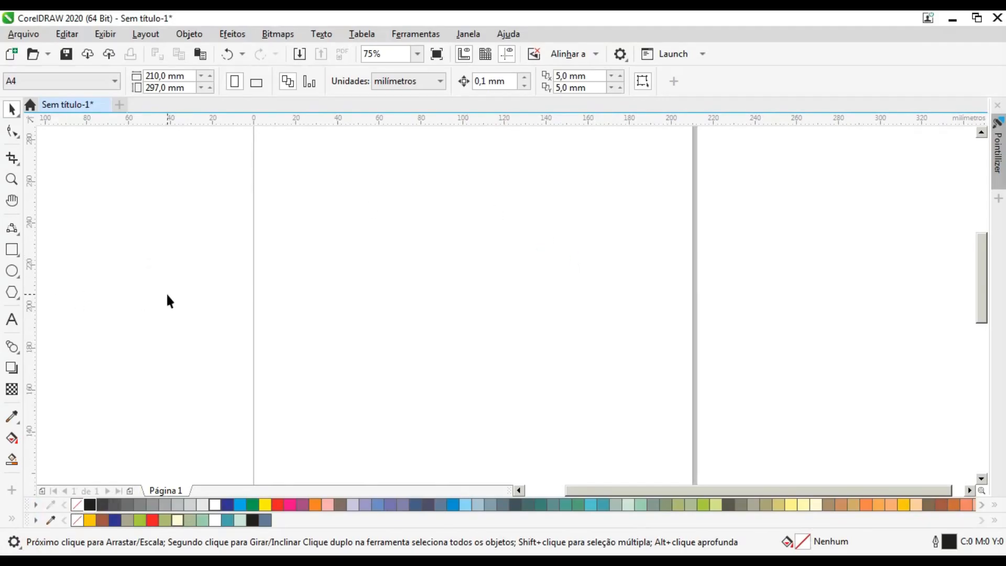
Draw an upright rectangle about 3 mm wide and 60 mm high near the page's middle and fill it black.
click(14, 250)
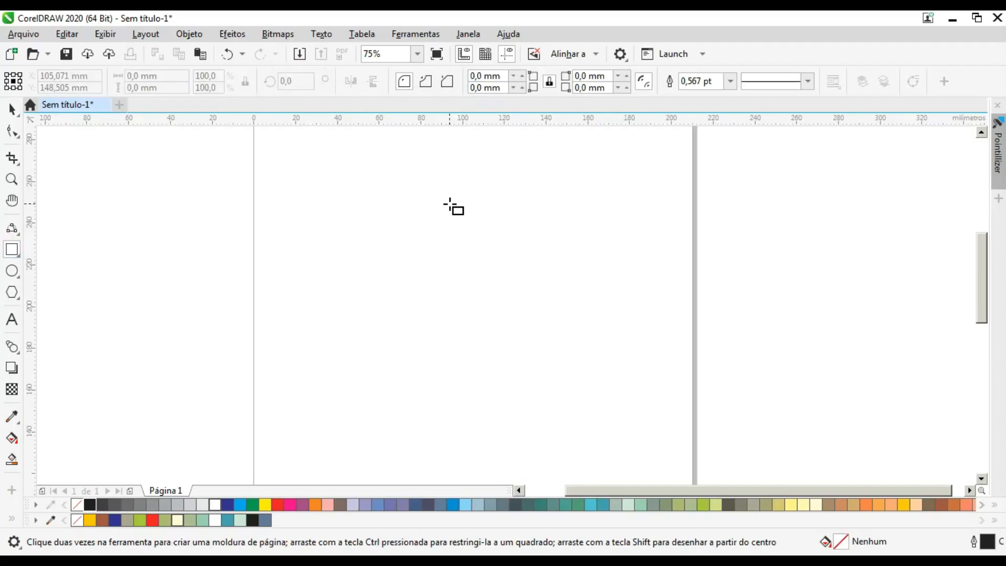
scroll(449, 205, up, 2)
drag(457, 181, 470, 430)
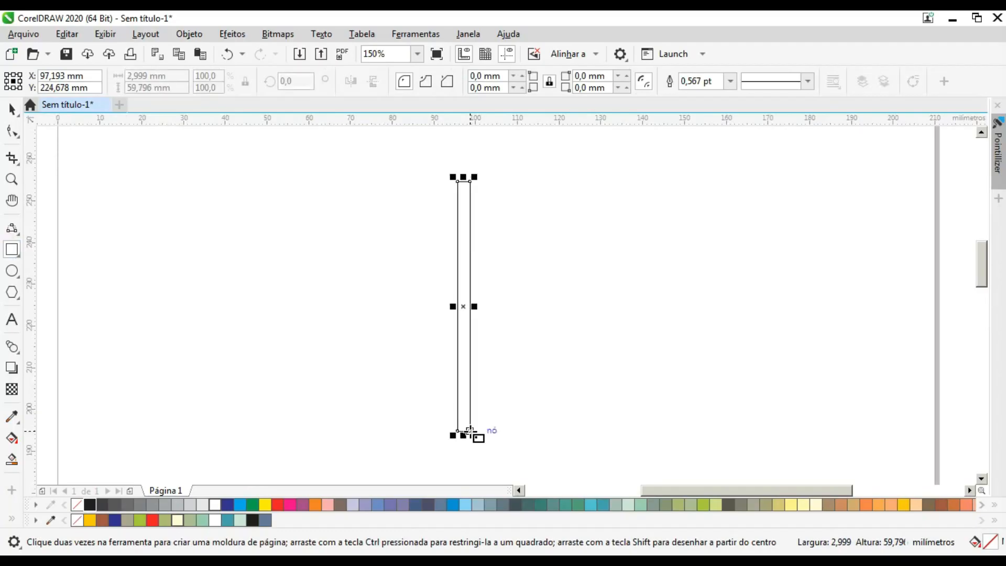
click(11, 109)
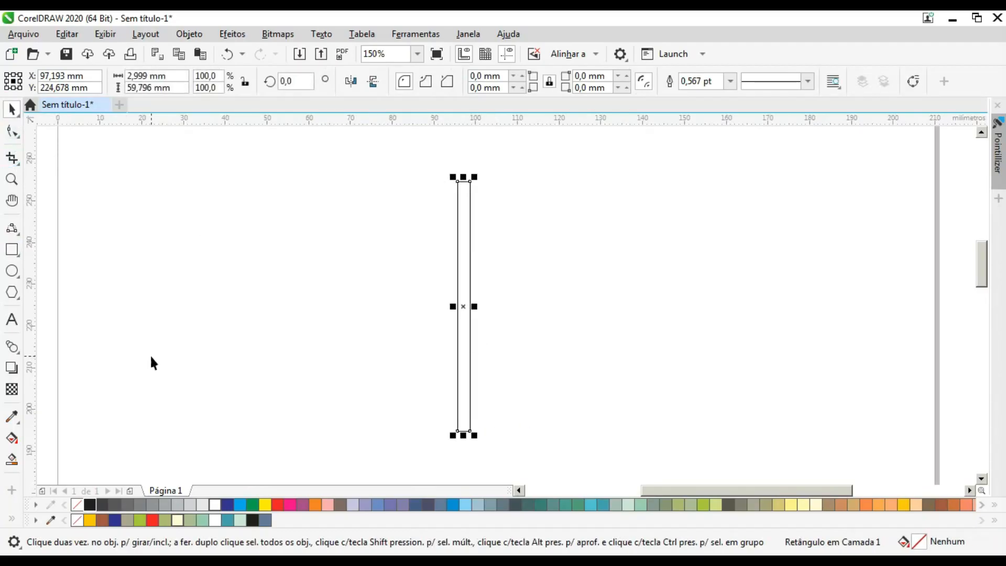
click(90, 505)
click(264, 314)
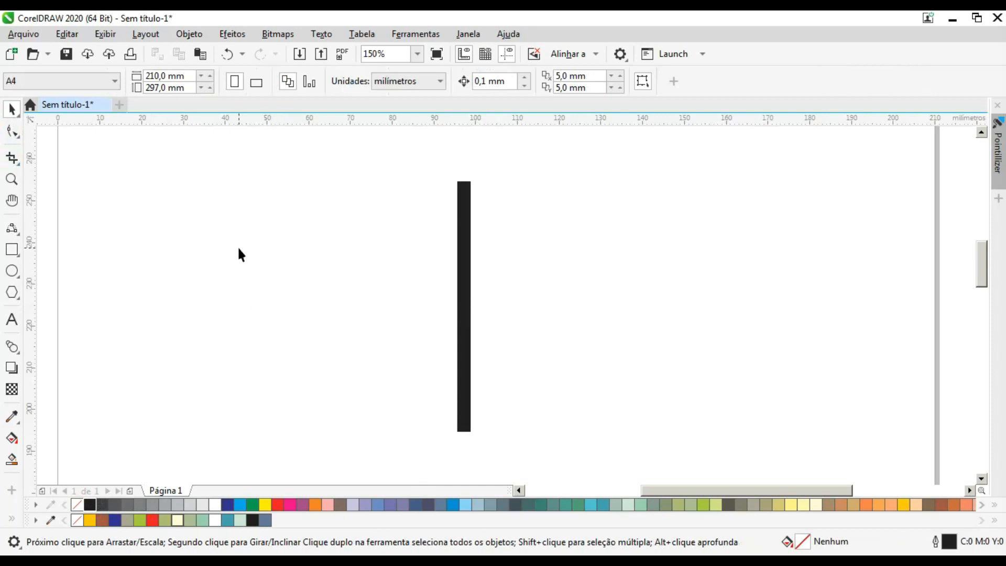
Draw a rectangle about 11.7 × 7.8 mm beside the bar's lower end, filled black with no outline.
click(12, 271)
click(13, 251)
scroll(454, 451, up, 3)
scroll(436, 341, down, 1)
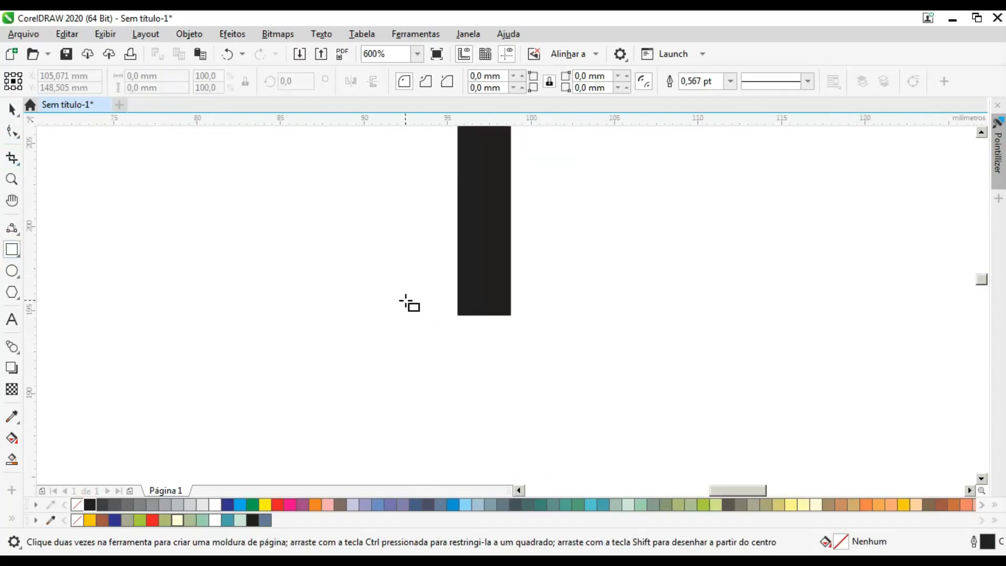
drag(200, 231, 396, 360)
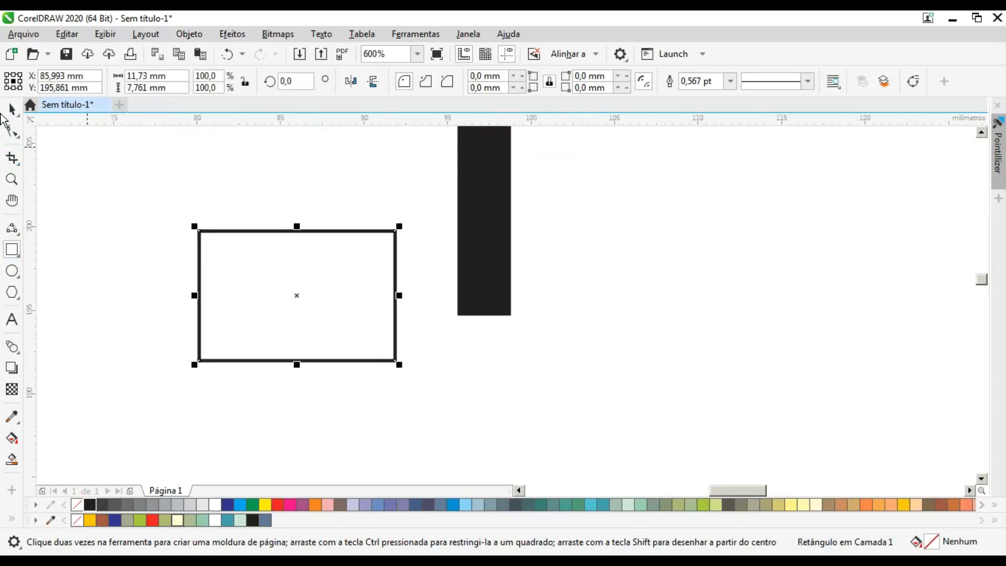
click(12, 110)
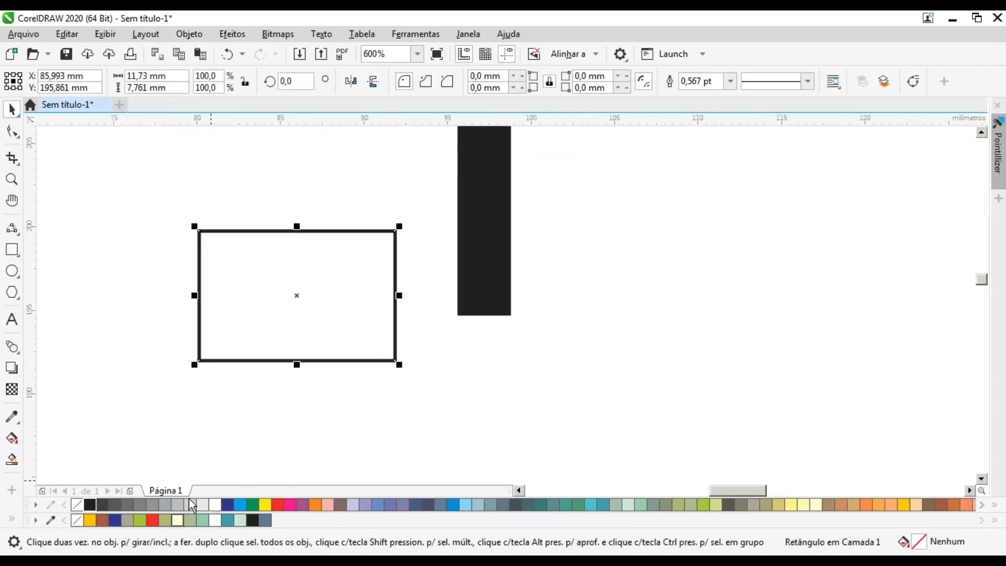
click(90, 505)
right_click(79, 502)
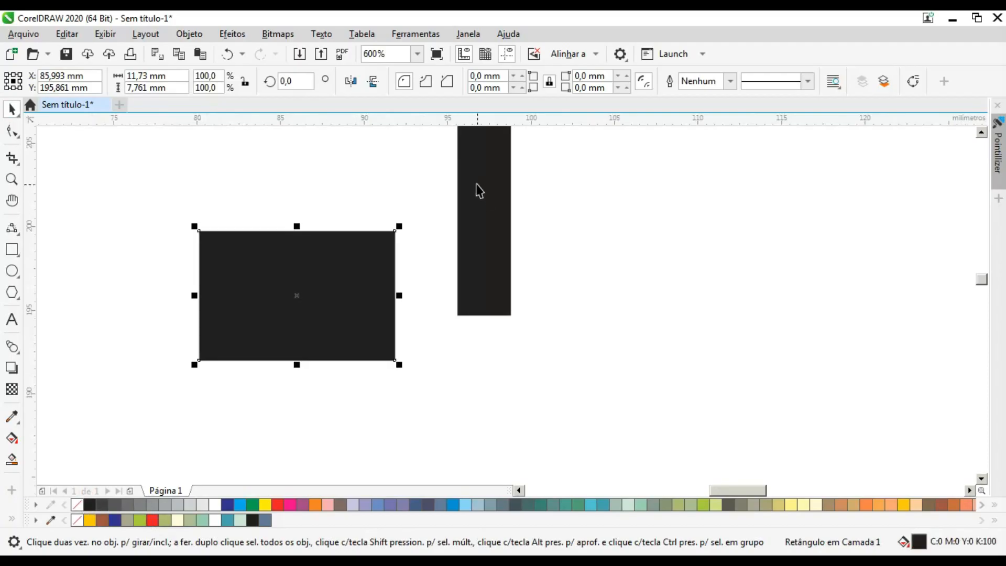
Scale the small rectangle to 50% and place it overlapping the bar's lower left side with the bottom edges aligned.
drag(403, 222, 301, 262)
drag(258, 332, 457, 292)
scroll(422, 276, up, 3)
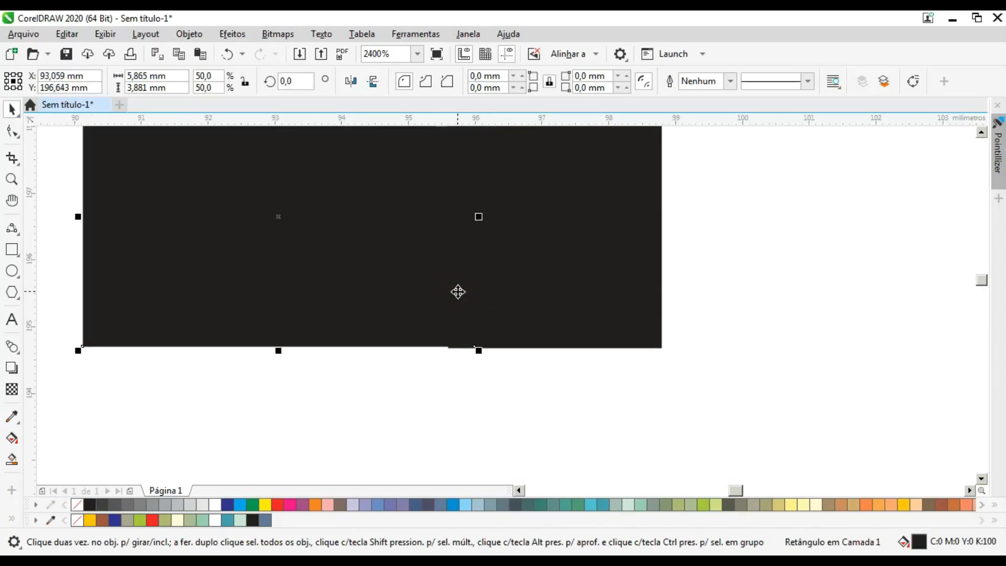
scroll(459, 293, up, 2)
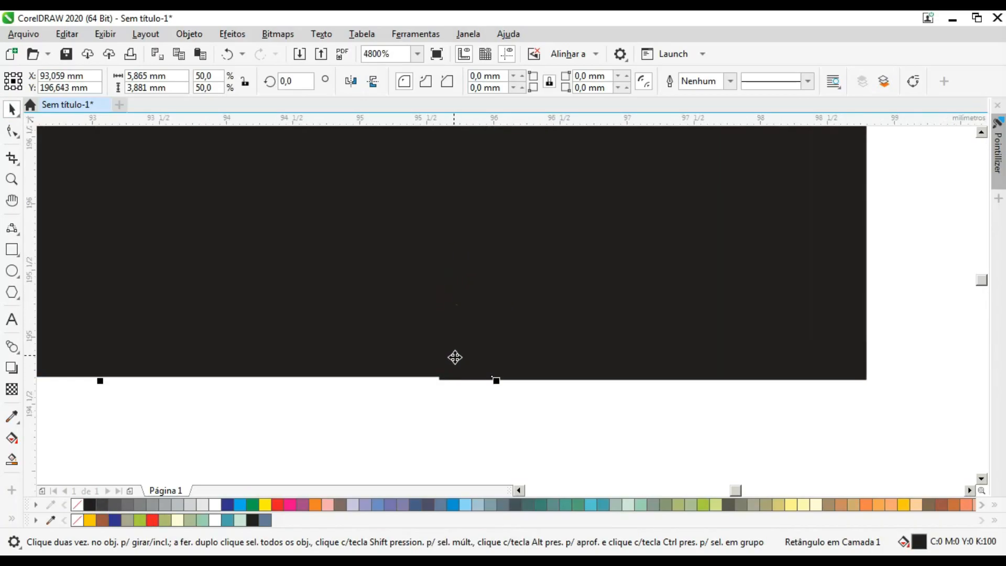
scroll(424, 334, up, 1)
drag(424, 334, 433, 343)
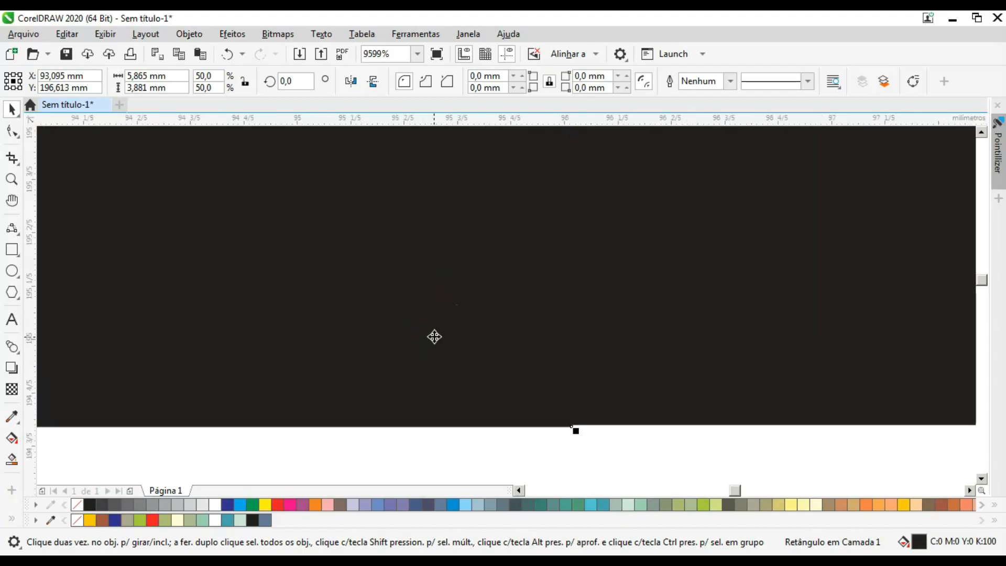
scroll(439, 325, down, 1)
scroll(439, 324, down, 4)
scroll(454, 339, up, 2)
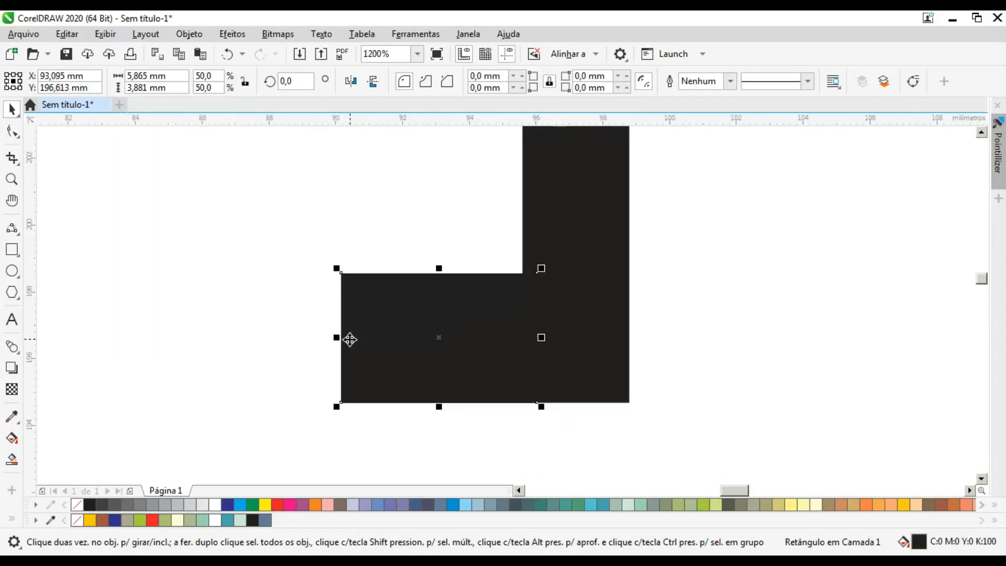
Narrow the small rectangle from its left side to a width of about 3.9 mm.
drag(340, 337, 406, 337)
click(342, 302)
scroll(511, 400, down, 1)
click(524, 373)
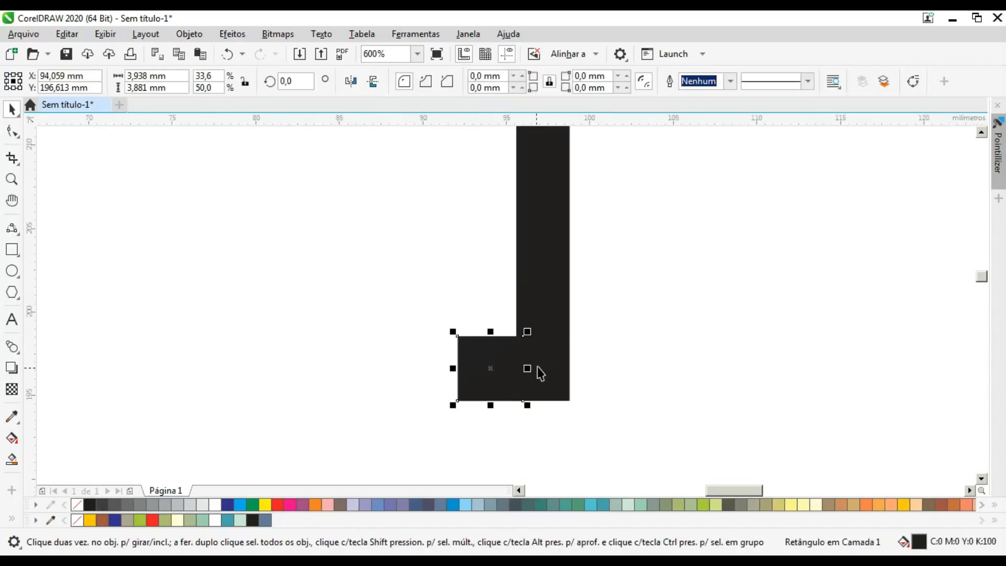
Weld the small rectangle and the tall bar into a single L-shaped object.
shift+click(554, 293)
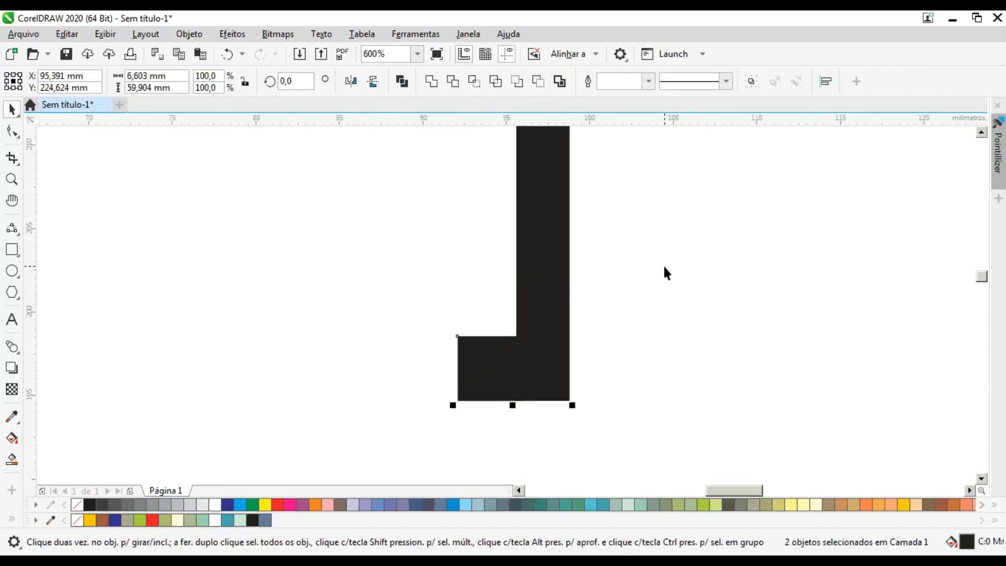
click(739, 273)
click(511, 372)
shift+click(554, 258)
click(431, 81)
click(398, 269)
drag(398, 347, 692, 464)
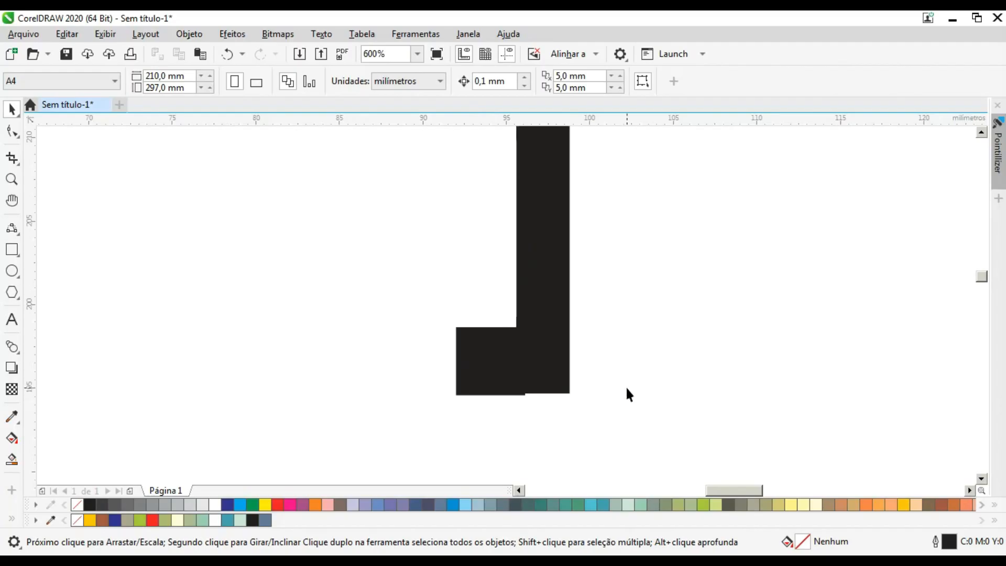
Remove the outline from the welded L-shaped object.
click(551, 312)
right_click(78, 505)
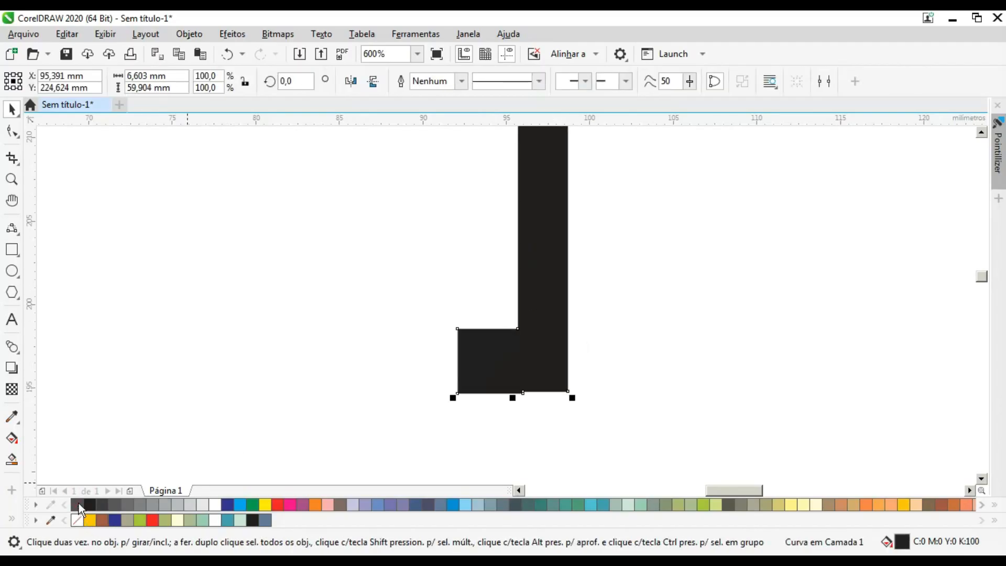
click(632, 257)
Delete the lower node of the small notch in the L-shape's bottom edge to smooth out the step.
click(524, 373)
scroll(524, 396, up, 2)
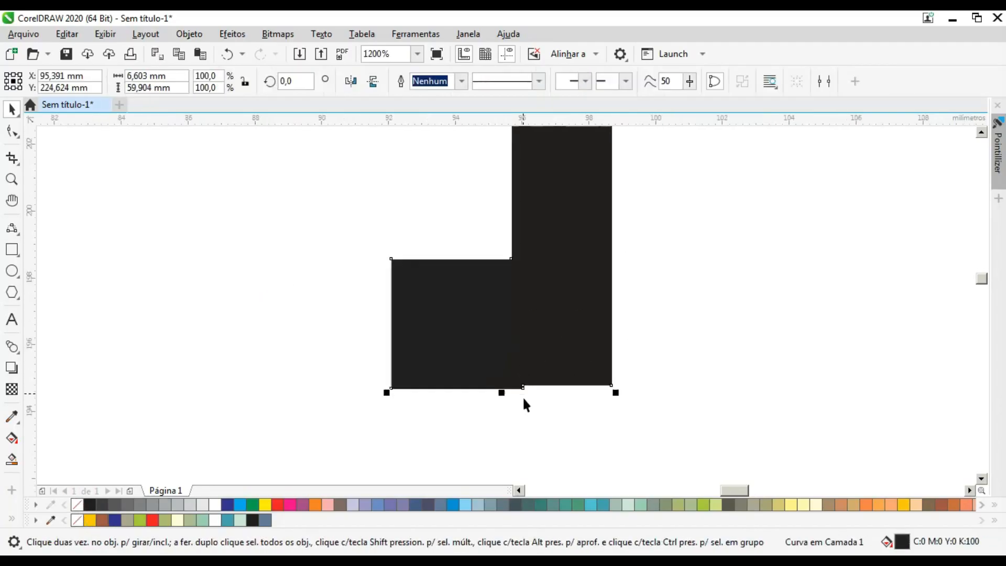
click(13, 131)
scroll(516, 404, up, 4)
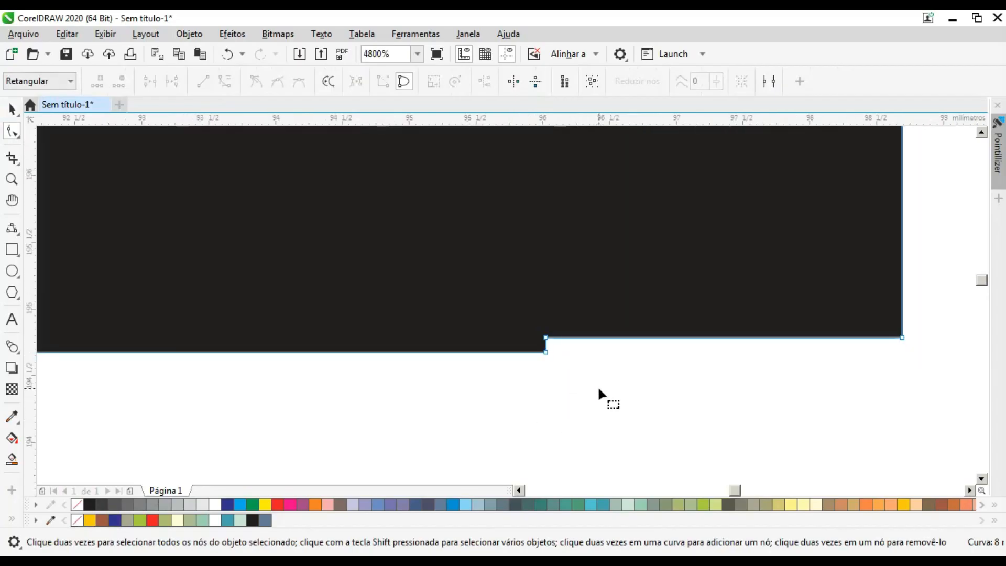
drag(592, 370, 527, 344)
key(Delete)
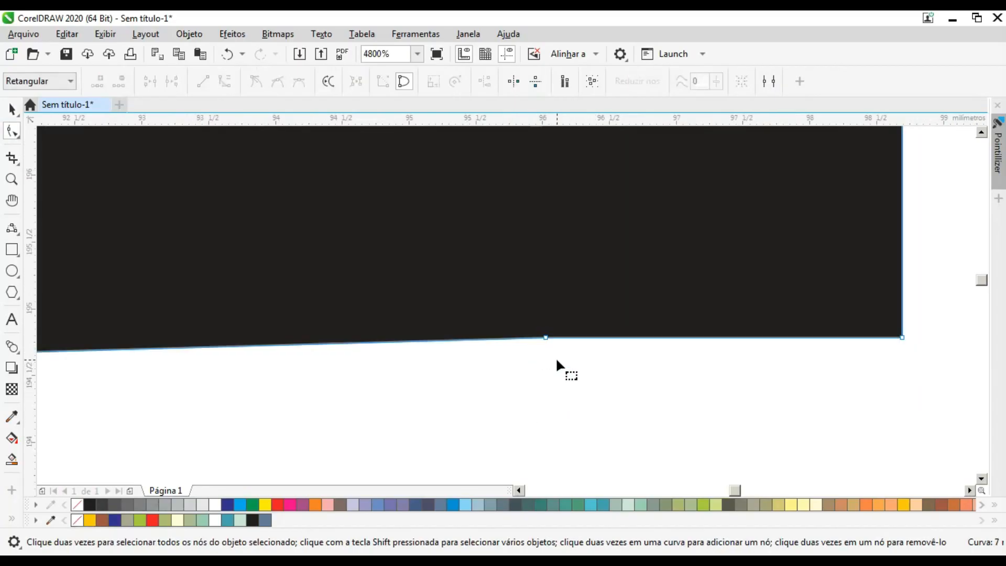
scroll(613, 388, down, 4)
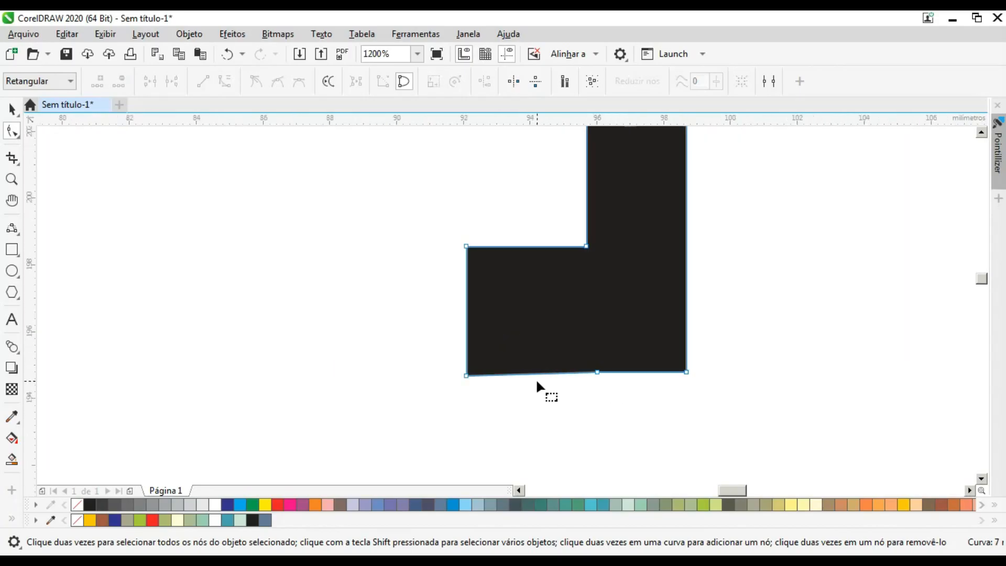
scroll(535, 378, down, 4)
click(18, 111)
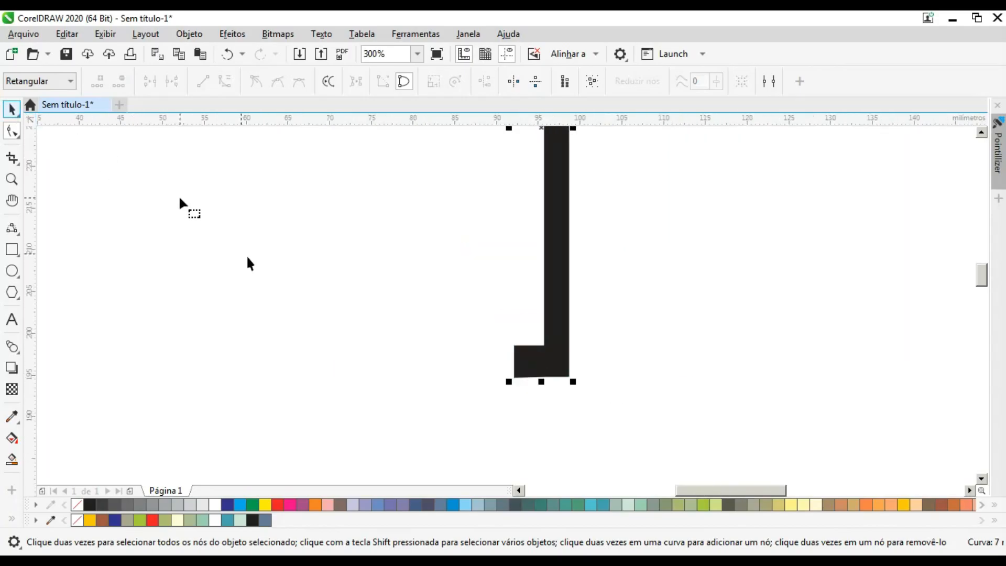
click(246, 263)
Draw a circle about 9.8 mm in diameter over the inner corner of the foot, with white fill and white outline.
click(11, 270)
scroll(534, 328, up, 2)
drag(392, 262, 556, 426)
click(11, 109)
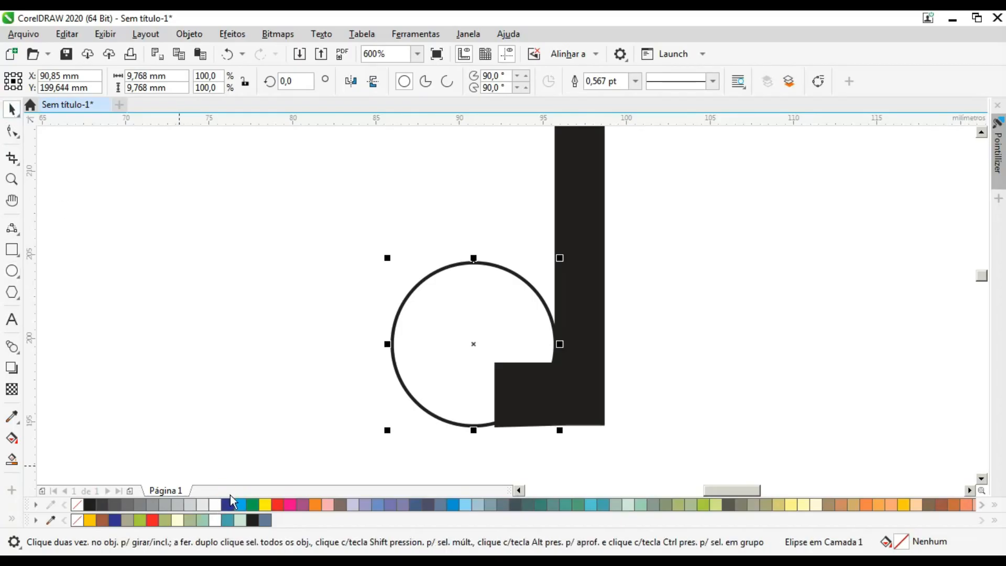
click(219, 503)
right_click(218, 503)
click(198, 355)
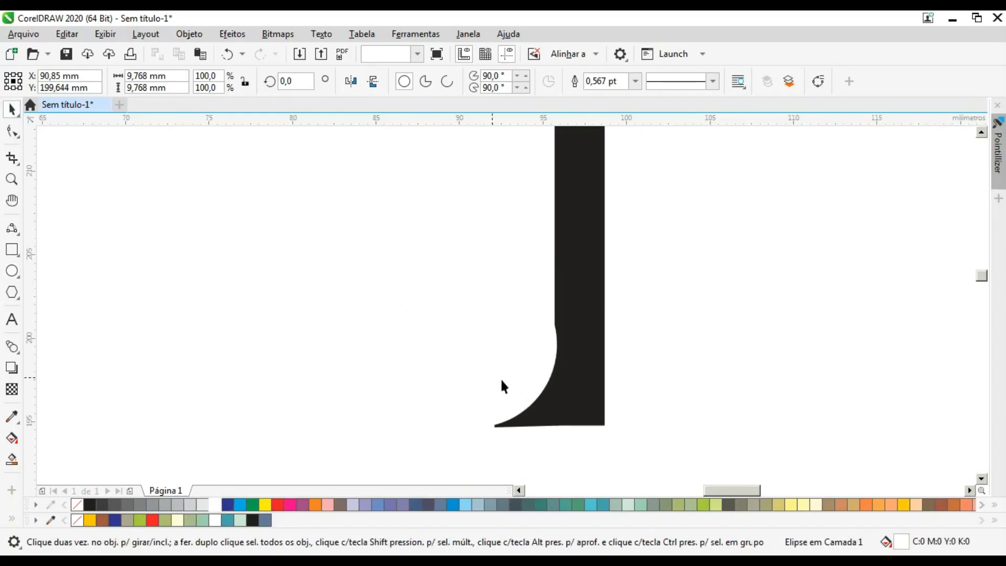
Shift the white circle slightly left to line it up with the bar's inner edge.
scroll(521, 362, up, 1)
click(535, 337)
drag(535, 336, 570, 335)
scroll(560, 331, up, 1)
scroll(588, 333, up, 1)
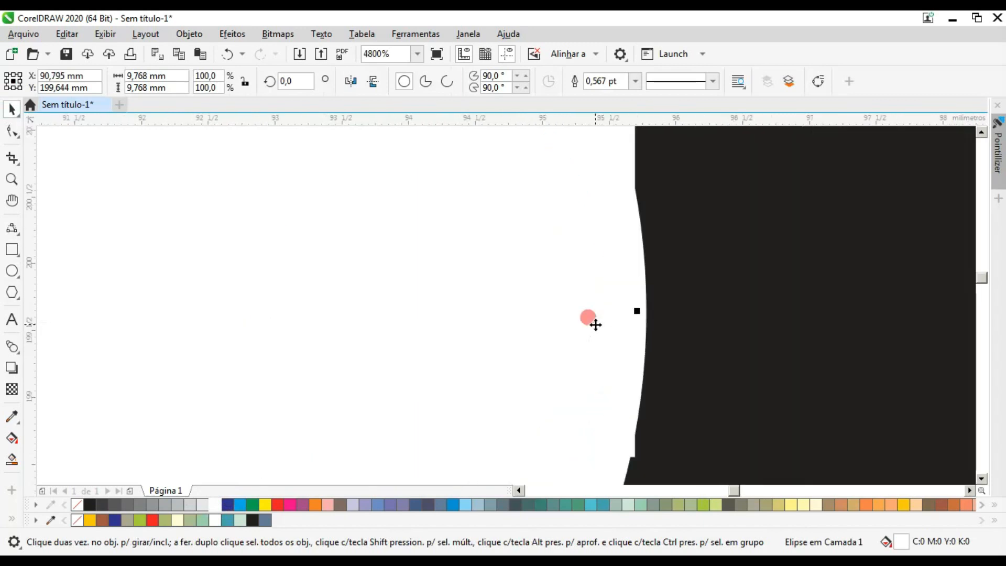
click(587, 321)
scroll(580, 322, down, 2)
scroll(578, 331, down, 1)
click(523, 288)
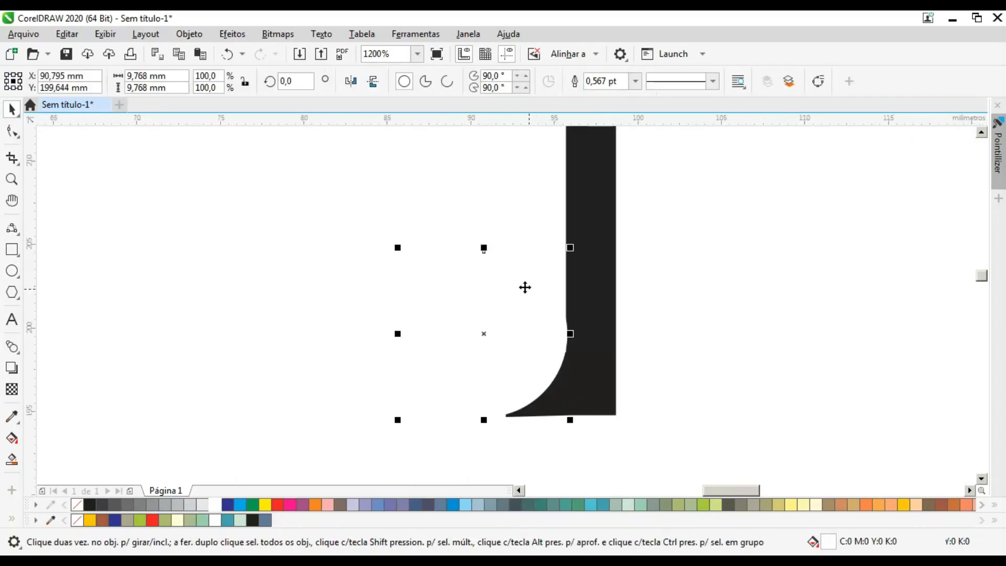
Shrink the white circle to about 7.4 mm in diameter and move it slightly left at the bar's inner edge.
drag(397, 247, 437, 272)
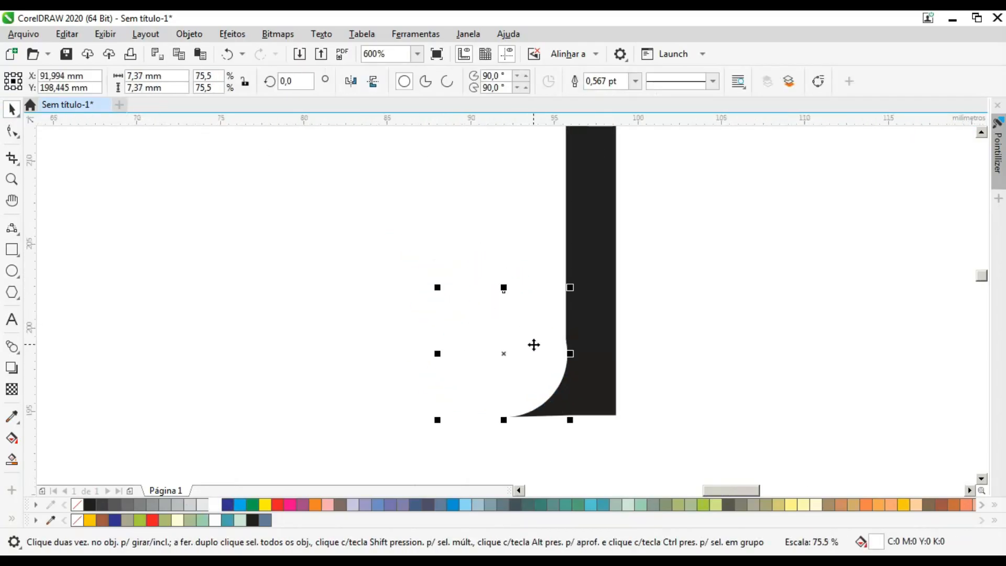
scroll(561, 335, up, 1)
click(555, 332)
scroll(564, 343, down, 1)
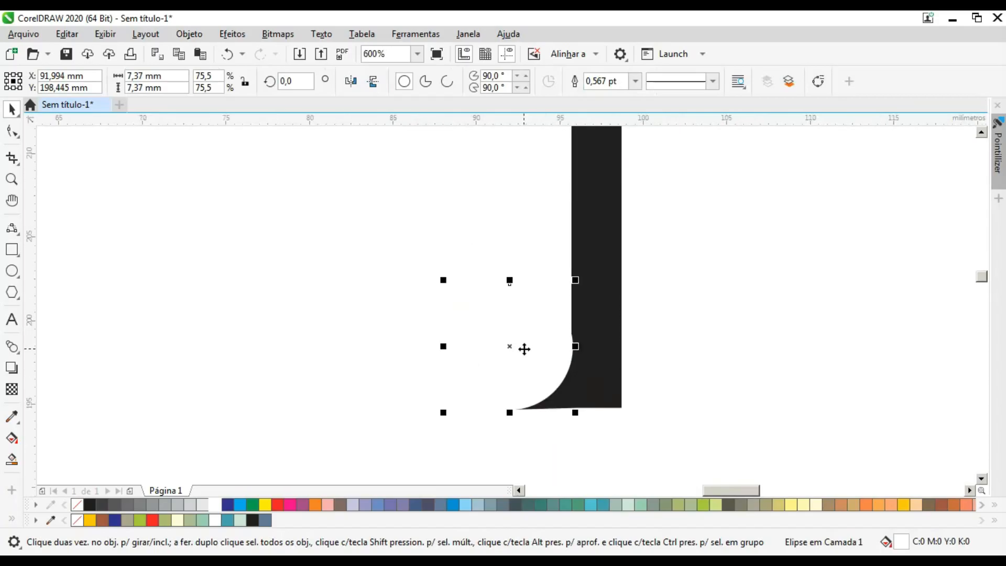
scroll(554, 356, up, 1)
drag(570, 337, 564, 341)
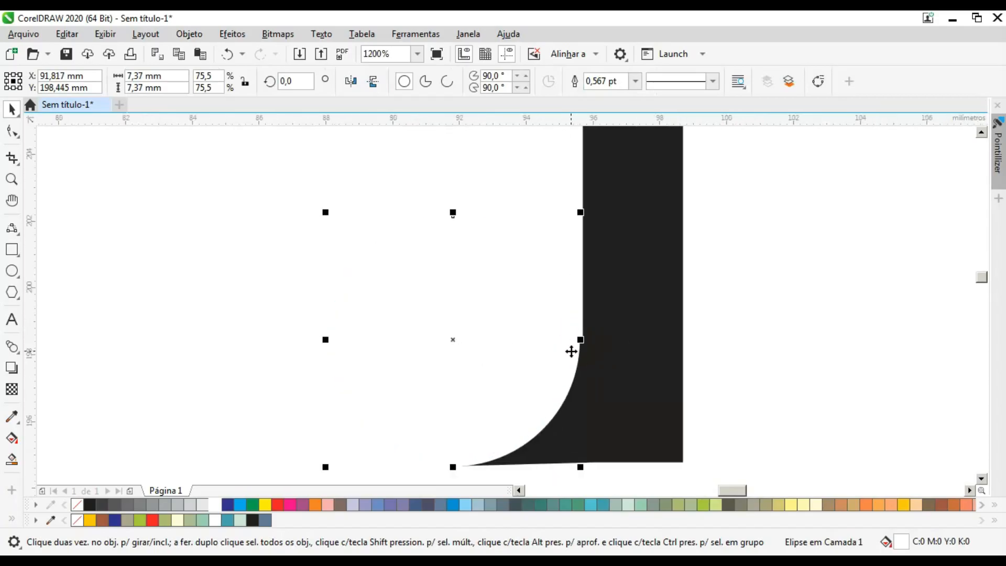
Trim the black L-shape with the white circle to cut a concave curve into its foot.
shift+click(631, 278)
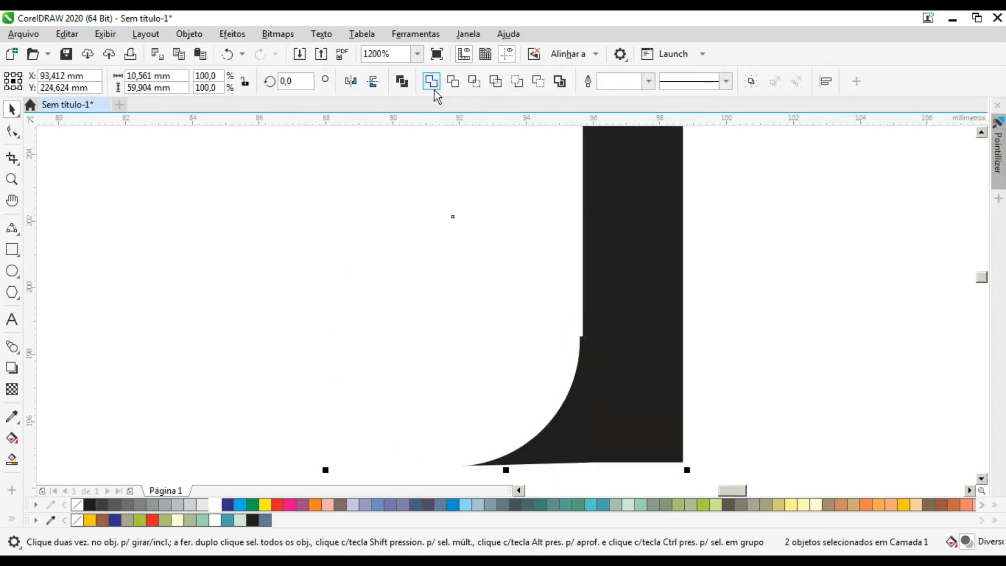
click(452, 81)
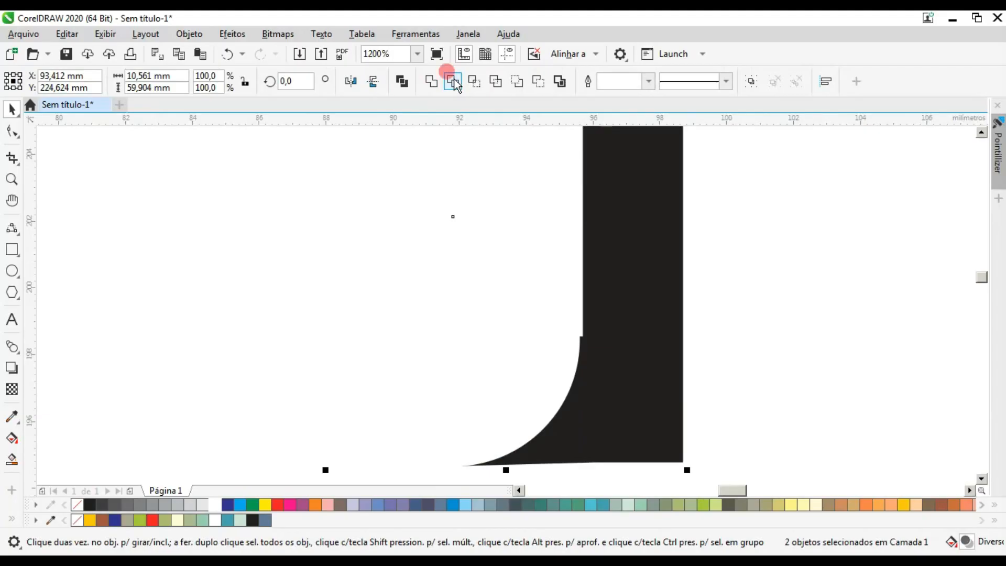
click(512, 327)
scroll(514, 341, down, 2)
drag(471, 312, 606, 399)
scroll(534, 360, up, 2)
click(534, 360)
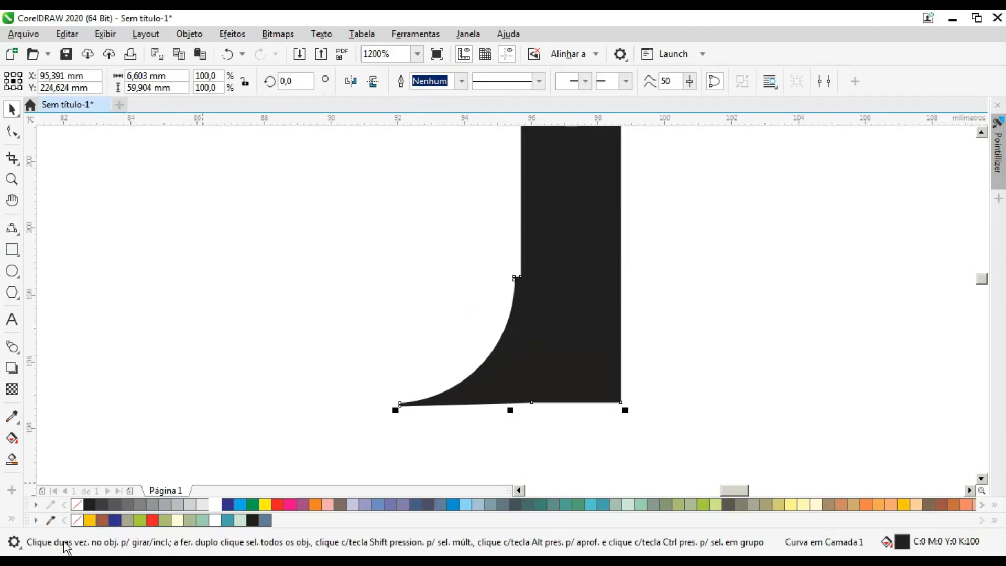
click(344, 246)
Delete the two nodes at the outer end of the small step where the concave curve meets the bar.
click(12, 131)
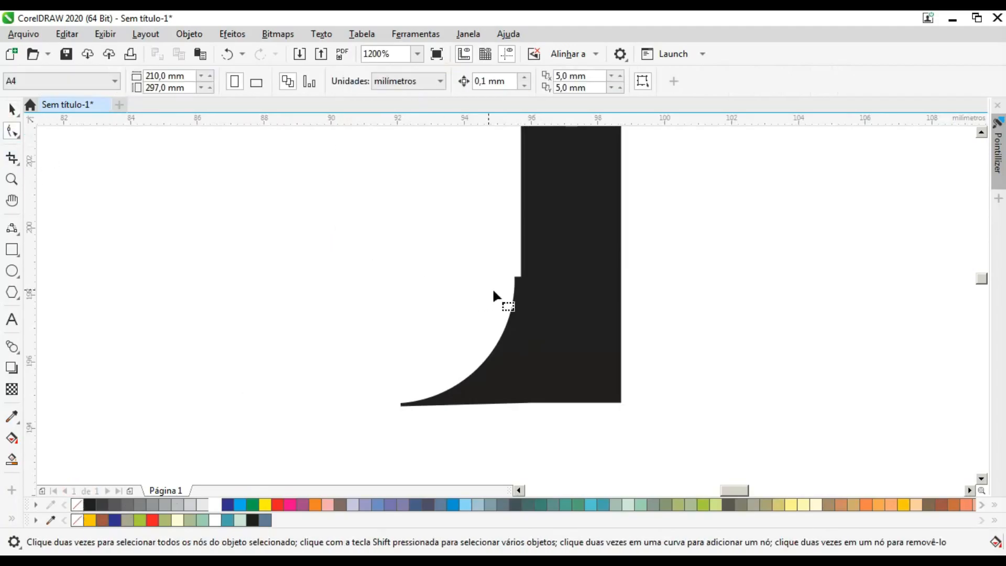
scroll(524, 280, up, 2)
click(534, 313)
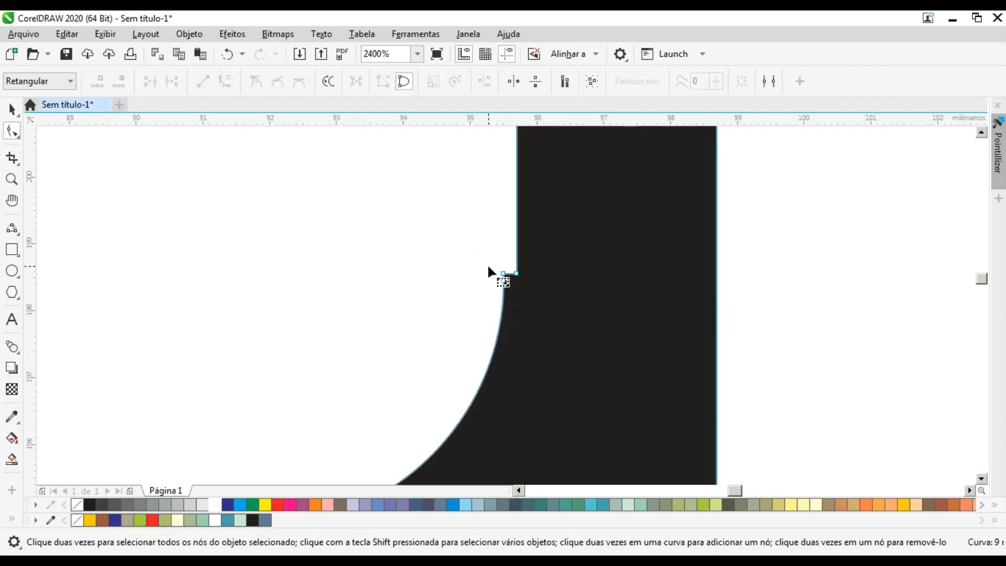
scroll(495, 255, up, 2)
drag(471, 252, 522, 323)
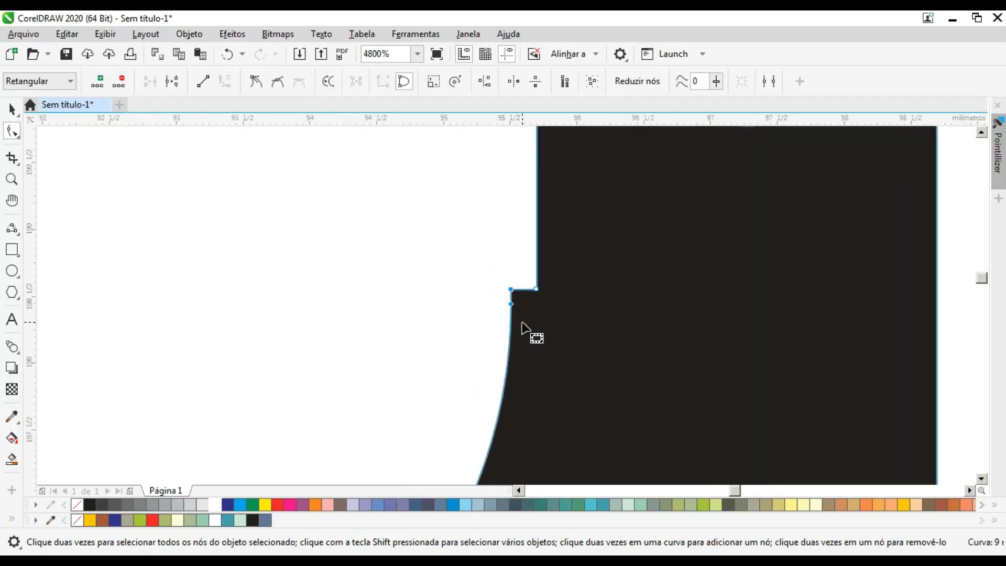
key(Delete)
scroll(550, 308, down, 8)
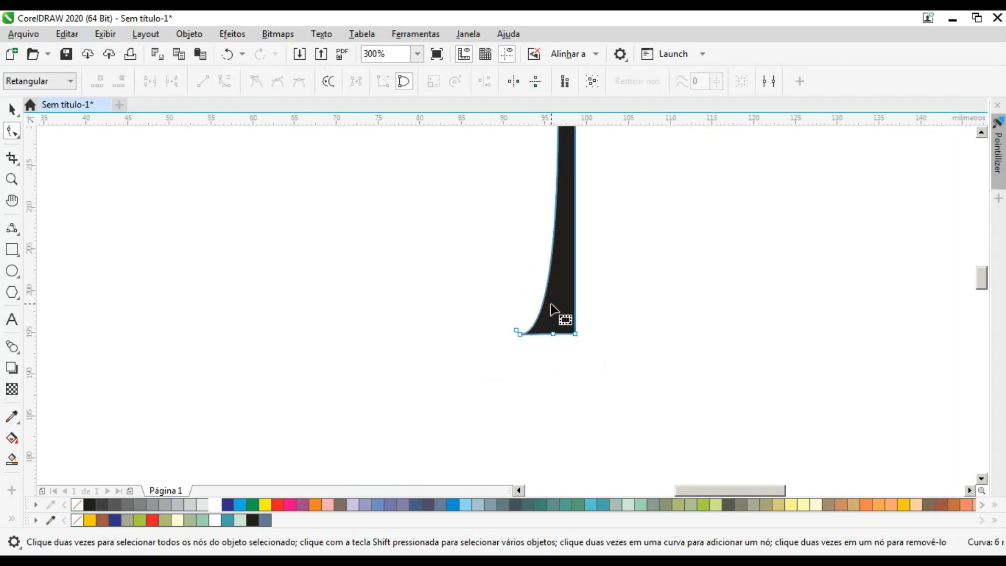
Undo the last node deletion and delete only one node at the small step where the concave curve meets the bar.
key(ctrl+z)
scroll(555, 315, up, 4)
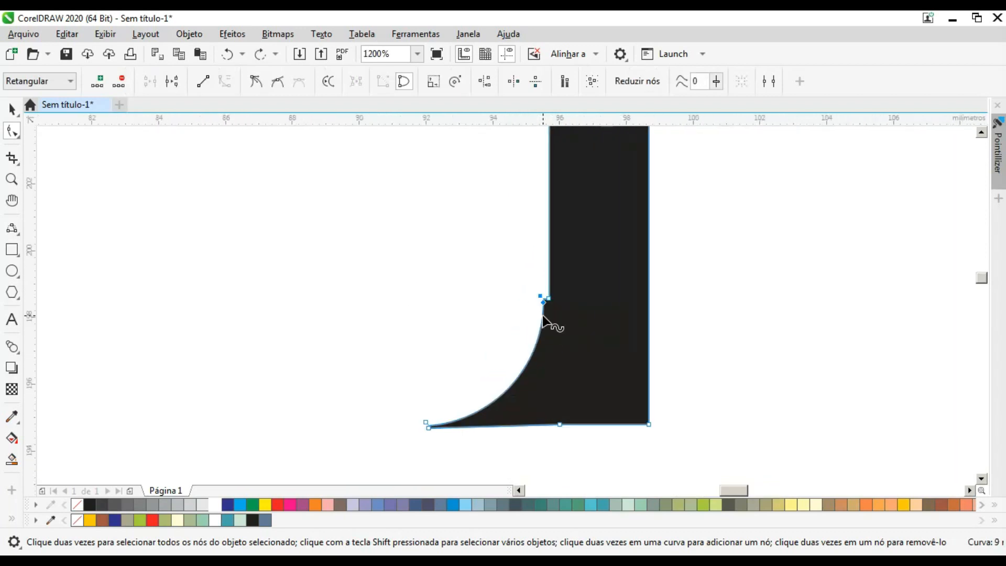
scroll(548, 325, up, 4)
scroll(543, 279, up, 4)
drag(765, 294, 701, 357)
key(Delete)
scroll(647, 309, down, 4)
scroll(647, 309, down, 4)
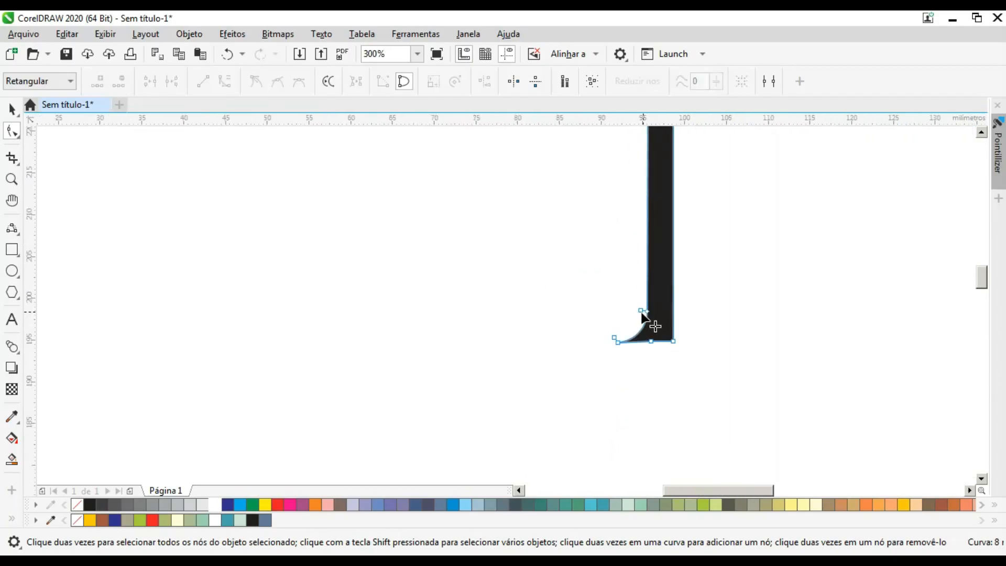
Move the black vertical shape slightly left and down on the page.
click(11, 109)
click(571, 336)
scroll(571, 336, down, 1)
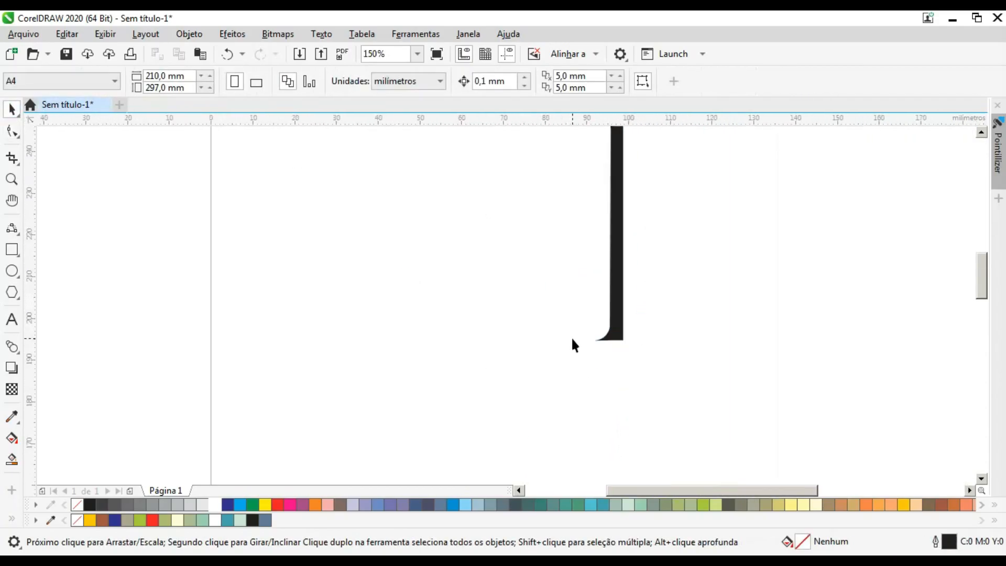
click(616, 234)
drag(615, 235, 603, 297)
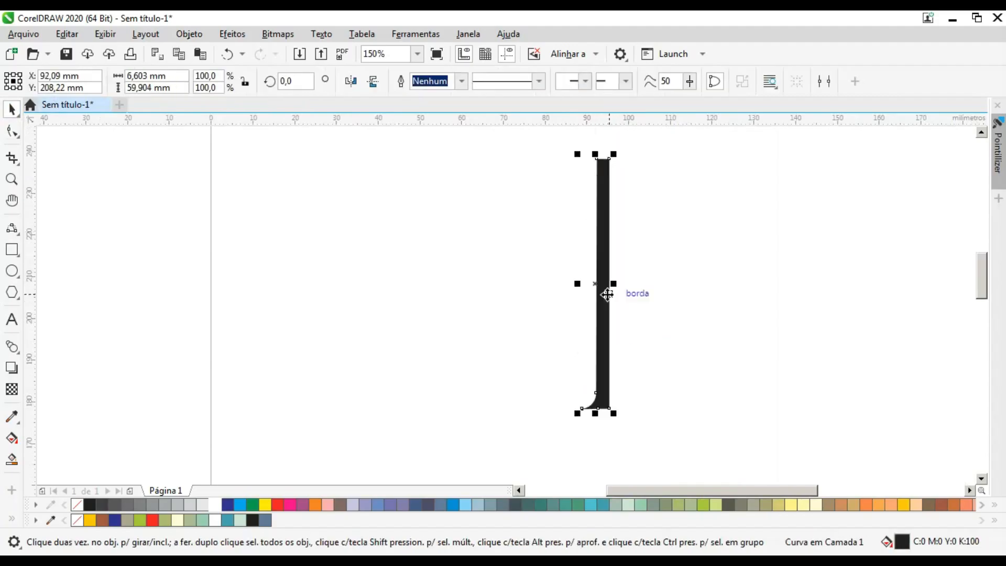
Skew the black shape horizontally so its upper end leans left, making it about 16.3 mm wide overall.
drag(594, 154, 539, 175)
click(543, 267)
click(603, 226)
click(602, 191)
click(479, 263)
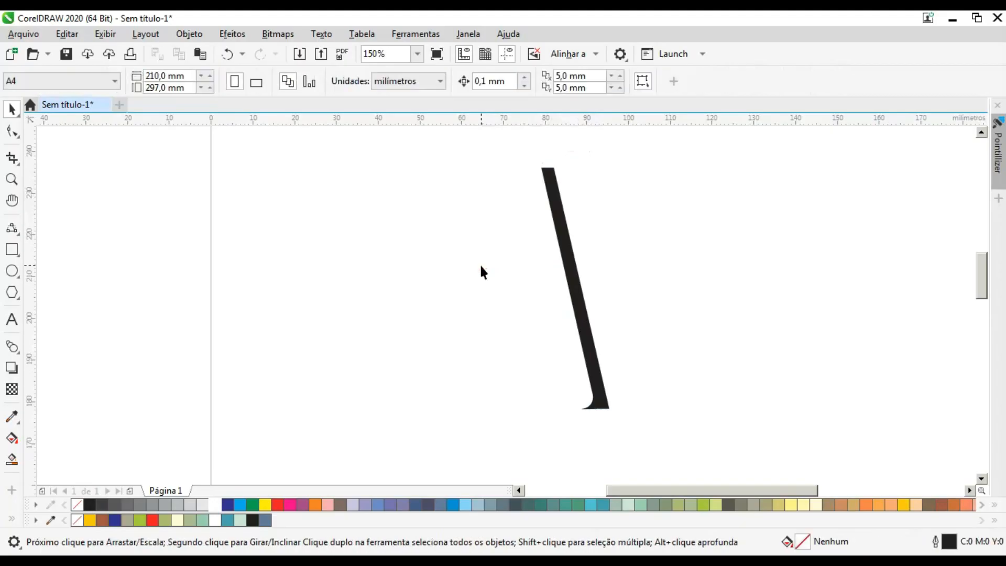
Reduce the slanted bar's height to about 55.7 mm from its upper end, keeping the foot in place.
click(556, 228)
drag(575, 166, 576, 173)
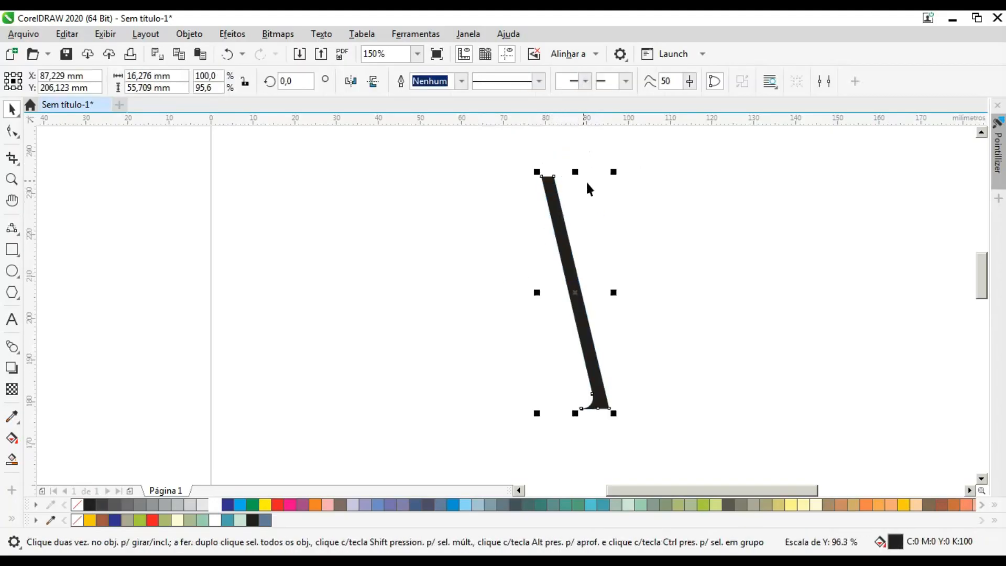
click(605, 190)
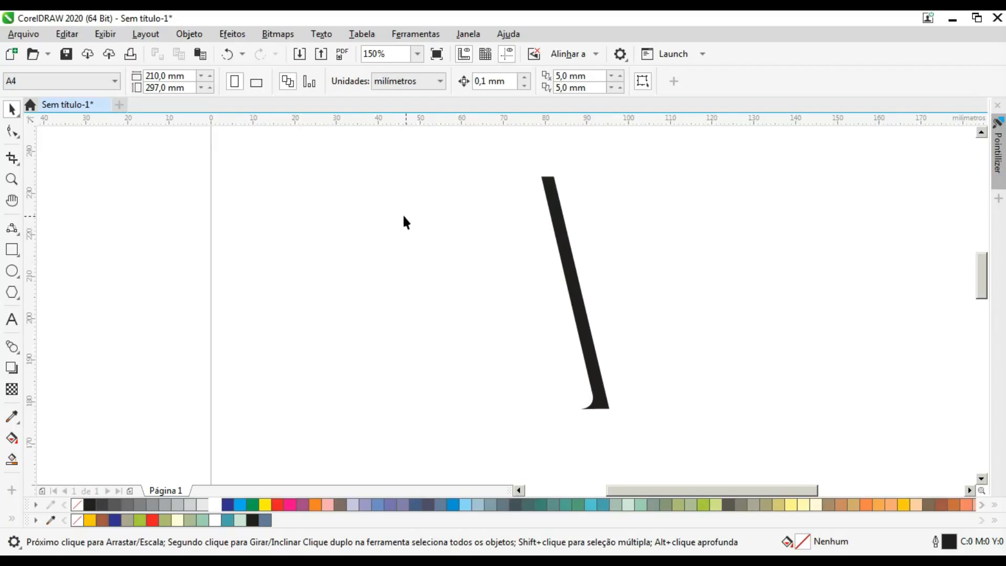
Draw a square about 16.3 mm wide to the left of the slanted bar's upper end.
click(14, 230)
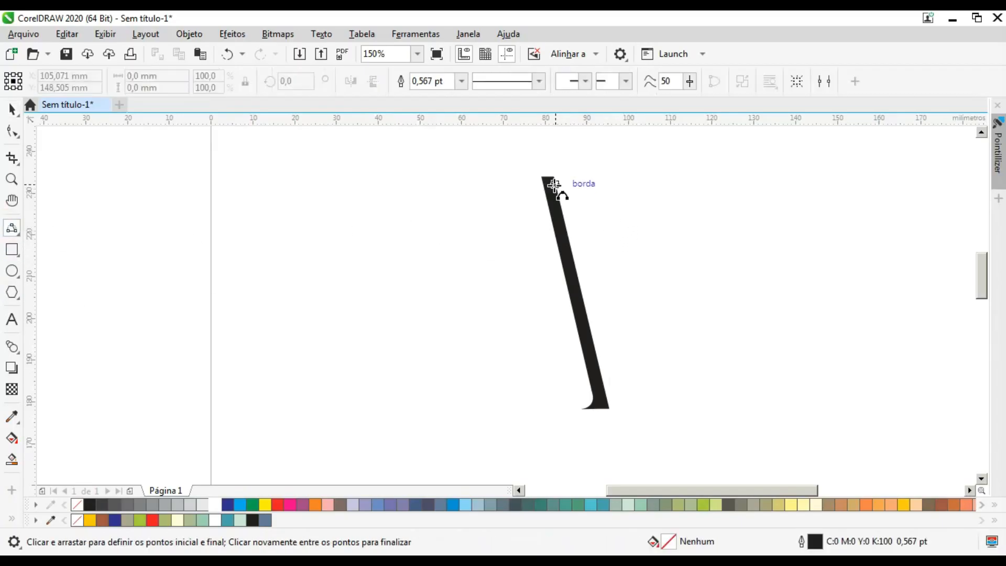
click(12, 253)
drag(409, 160, 476, 229)
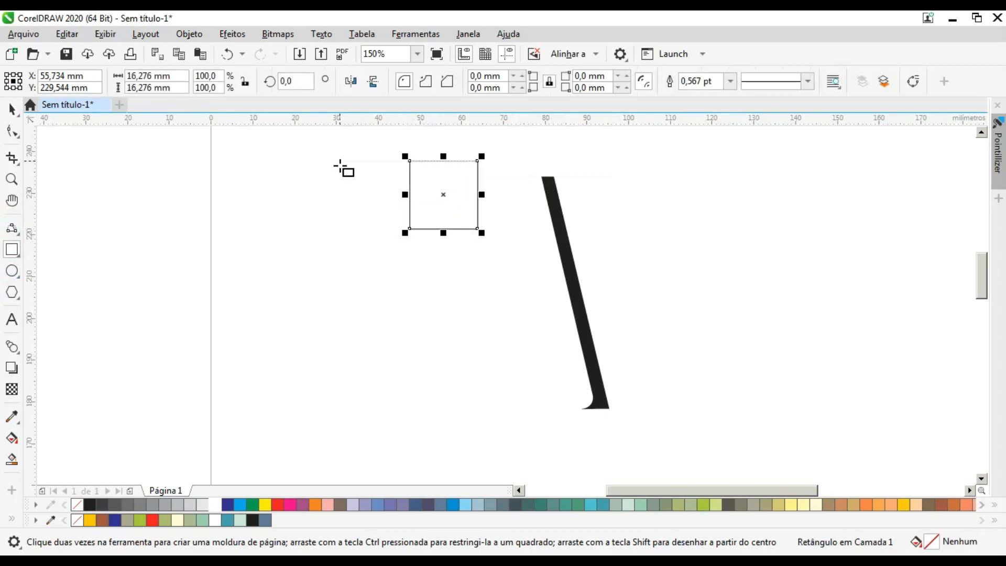
Place the square against the slanted bar's upper end and rotate it to about 336.9°.
click(11, 109)
click(463, 190)
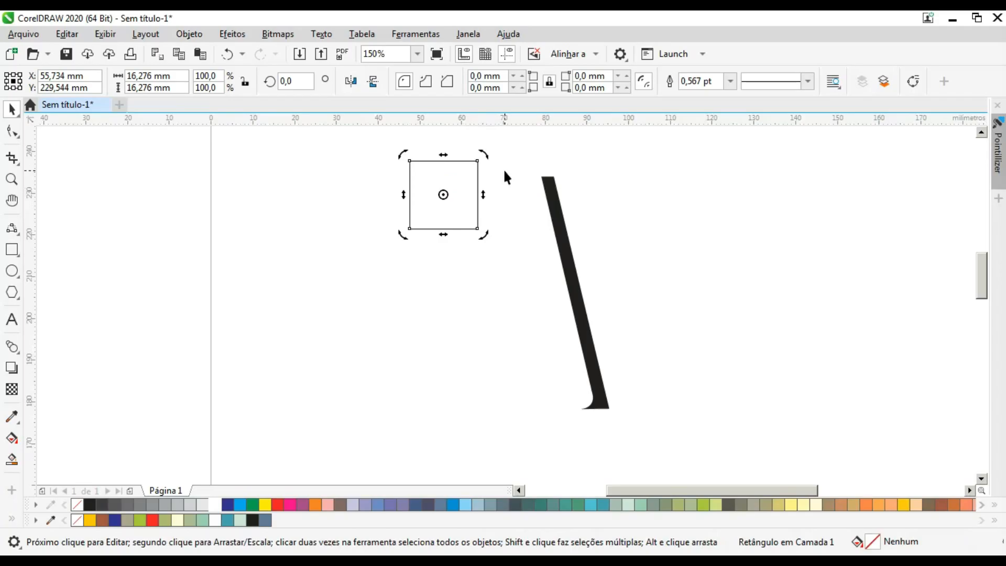
scroll(504, 169, up, 2)
click(368, 181)
click(379, 317)
drag(379, 317, 610, 275)
click(608, 278)
drag(658, 425, 574, 408)
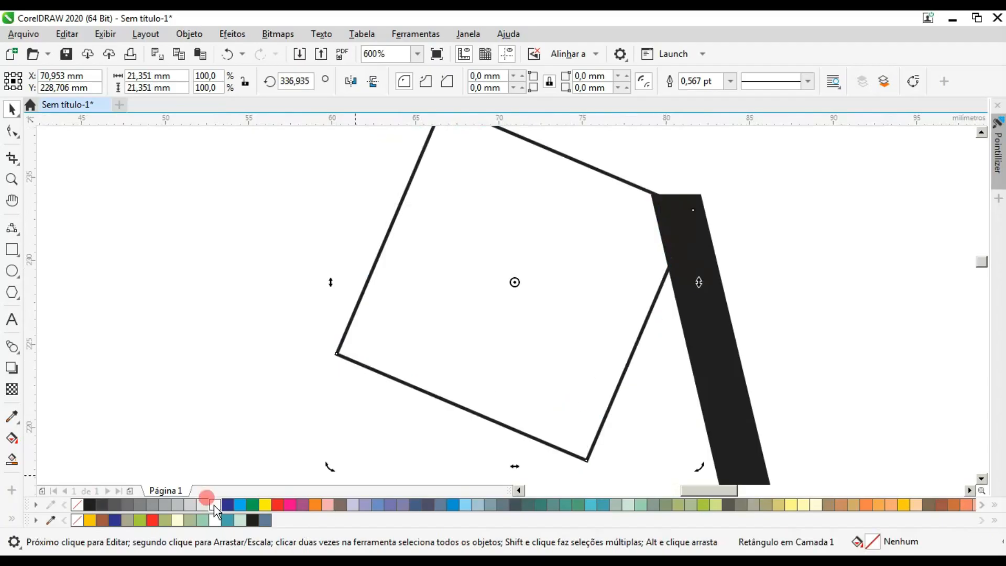
Fill the rotated square with white and shift it slightly up and right to cover the bar's upper left corner.
click(215, 505)
drag(587, 220, 601, 192)
scroll(600, 192, down, 4)
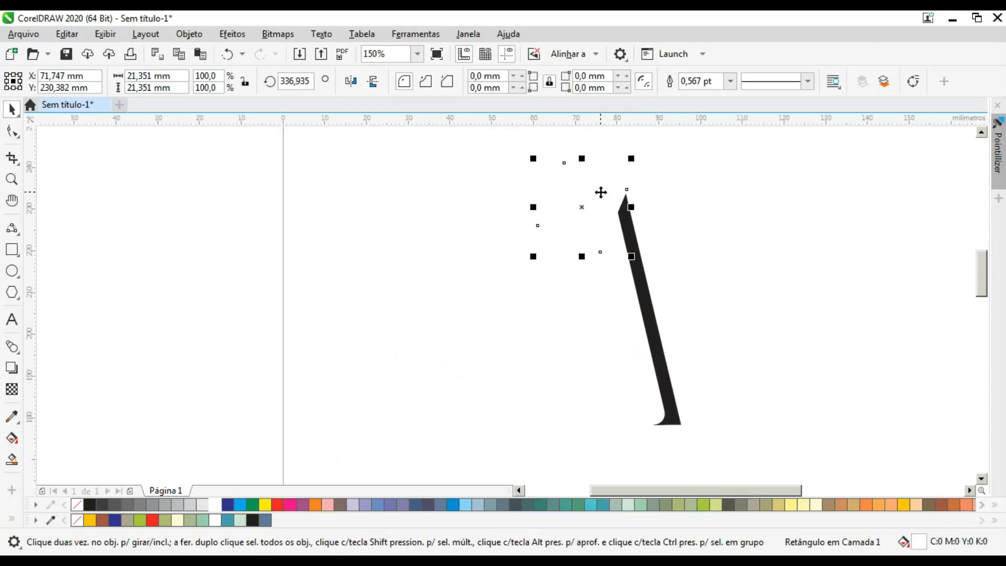
click(705, 199)
Trim the slanted bar with the white square to leave a pointed tip, and delete the square.
click(596, 197)
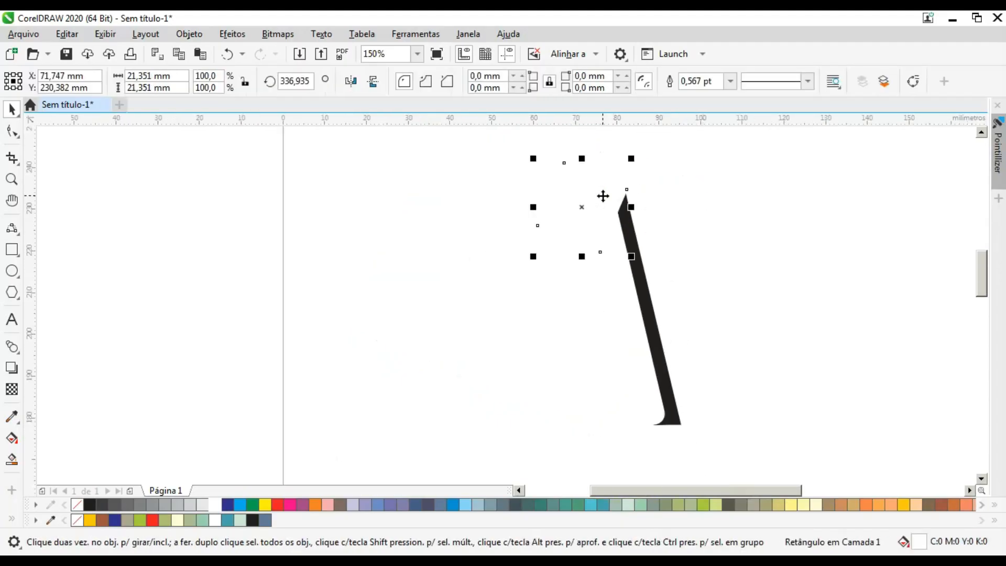
shift+click(644, 302)
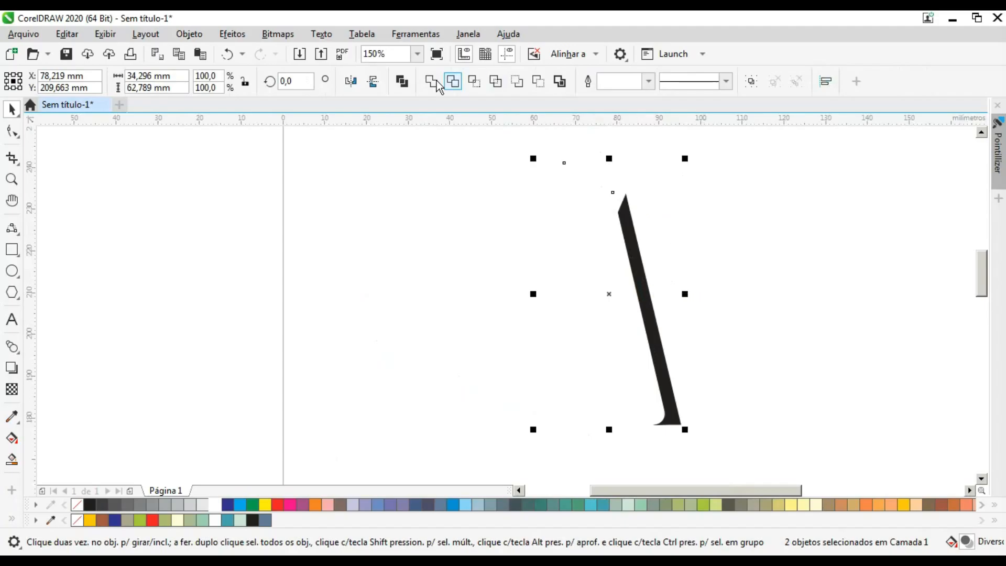
click(452, 81)
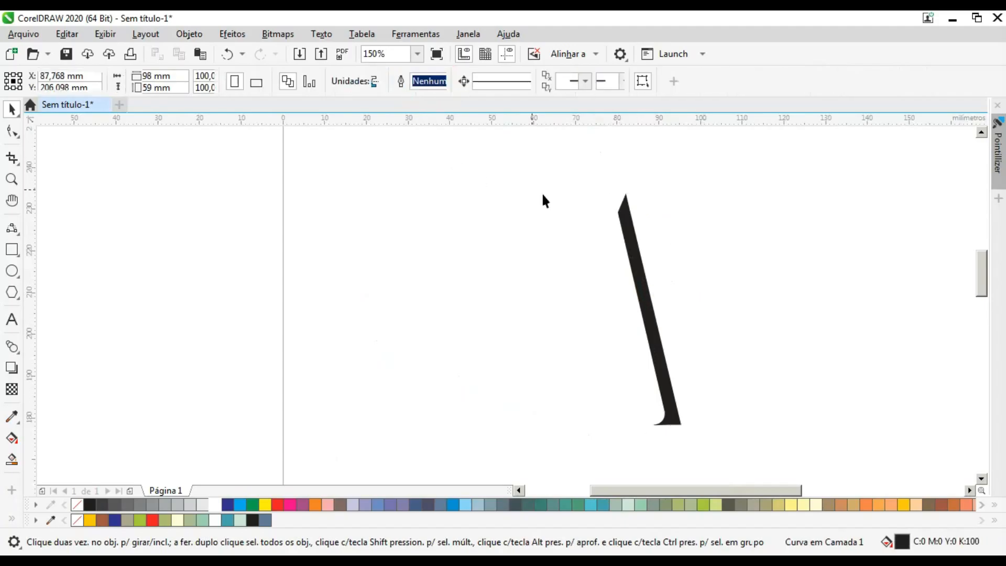
click(602, 206)
key(Delete)
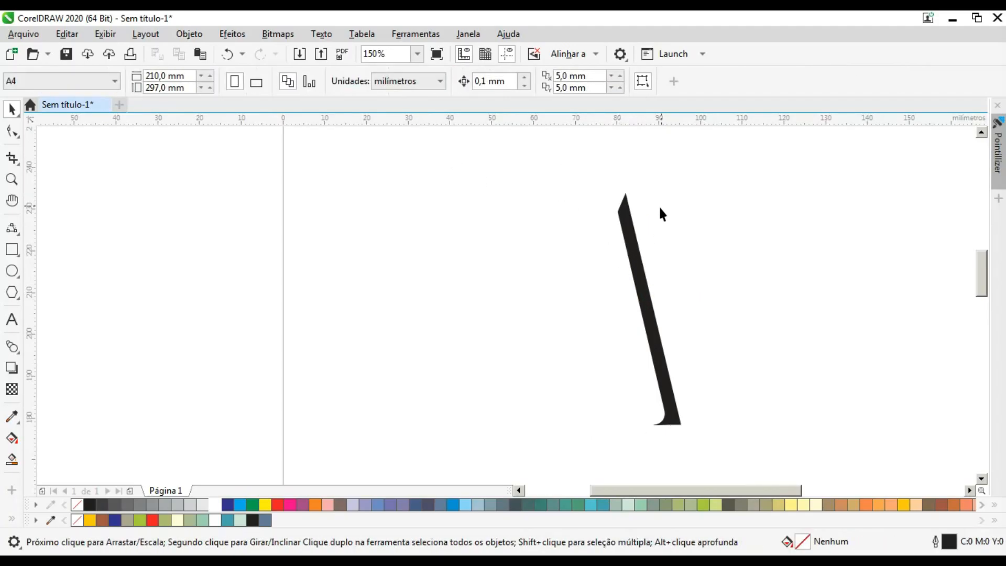
Skew the pointed bar a little further so its tip leans more to the left.
click(630, 232)
click(630, 230)
drag(644, 181, 628, 179)
click(682, 193)
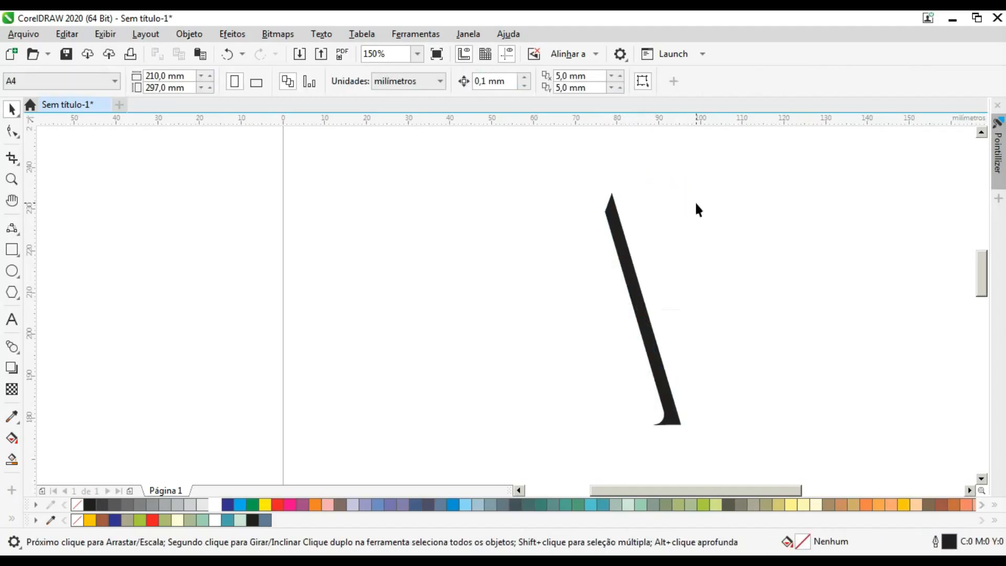
Draw a second square about 21.5 mm wide to the left of the bar's pointed tip.
click(12, 251)
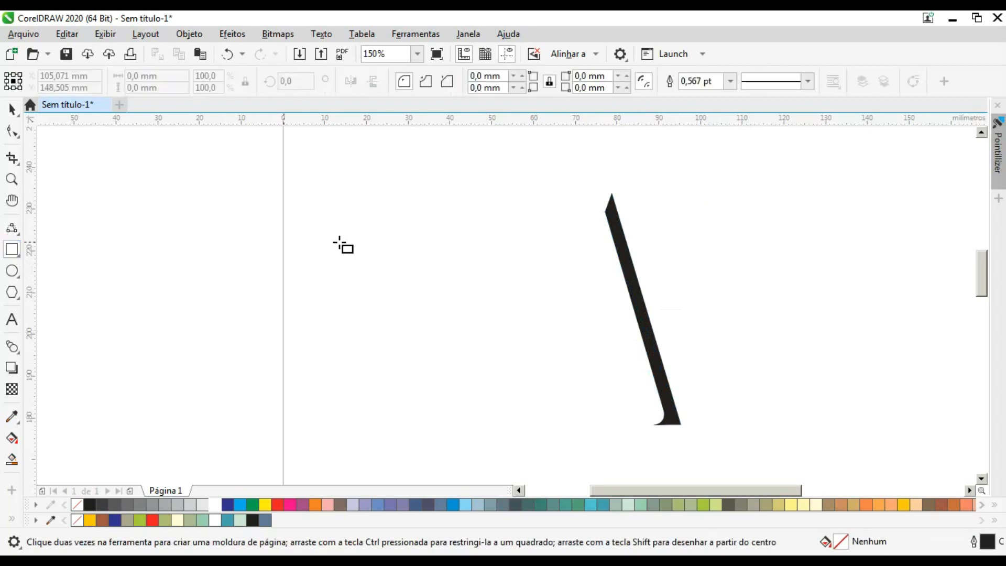
drag(483, 192, 574, 283)
click(9, 110)
Rotate the new square to about 325.1° and place it across the bar's pointed tip.
click(541, 225)
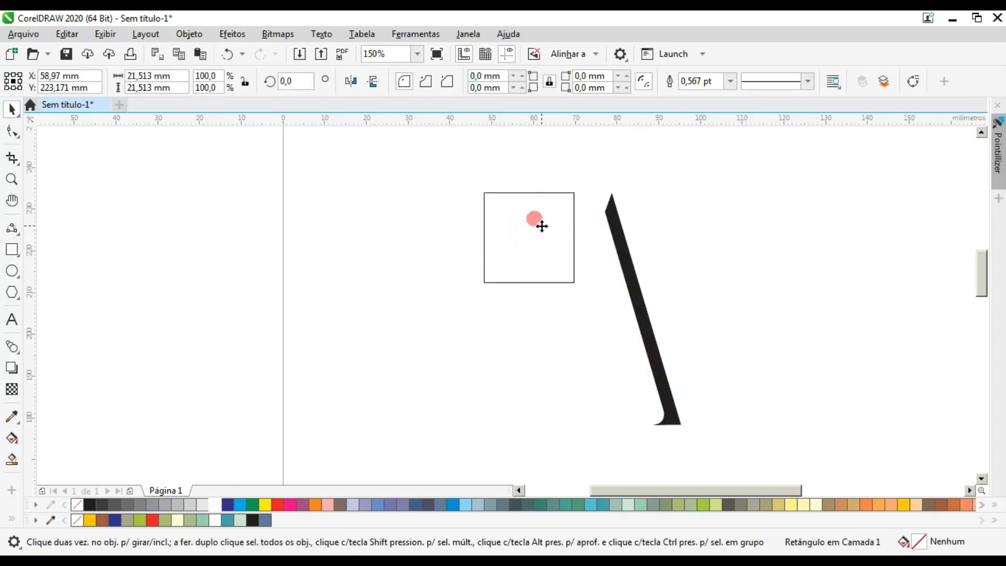
drag(576, 187, 600, 220)
drag(572, 251, 604, 197)
Trim the bar's tip with the rotated square to give it a flatter angled cut, and delete the square.
shift+click(635, 297)
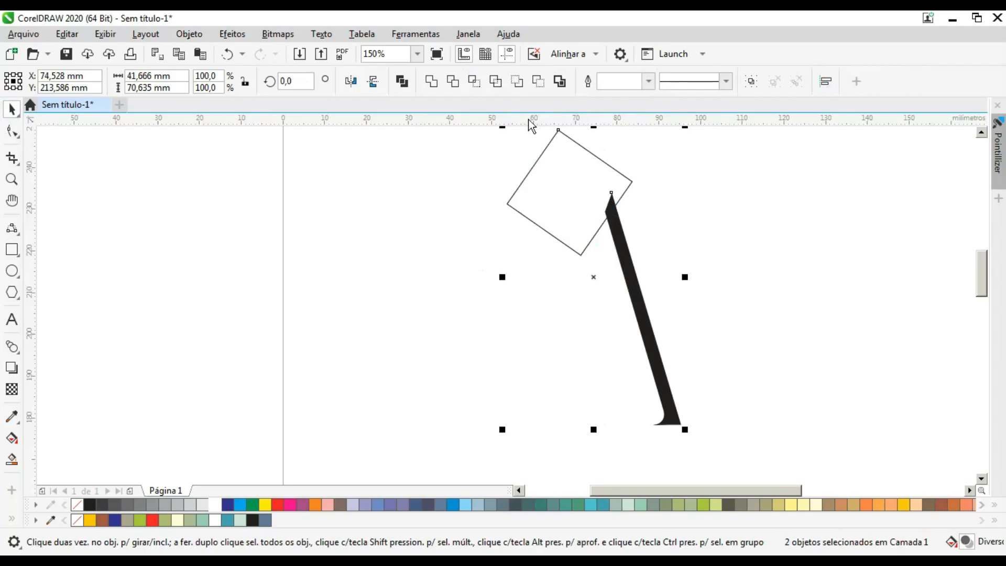
click(453, 81)
click(571, 174)
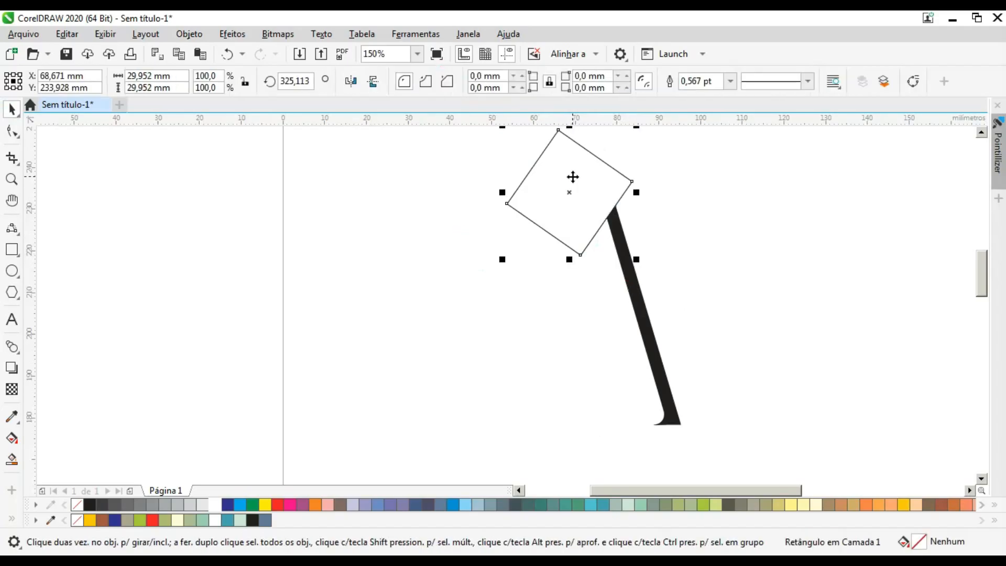
key(Delete)
click(621, 264)
click(141, 179)
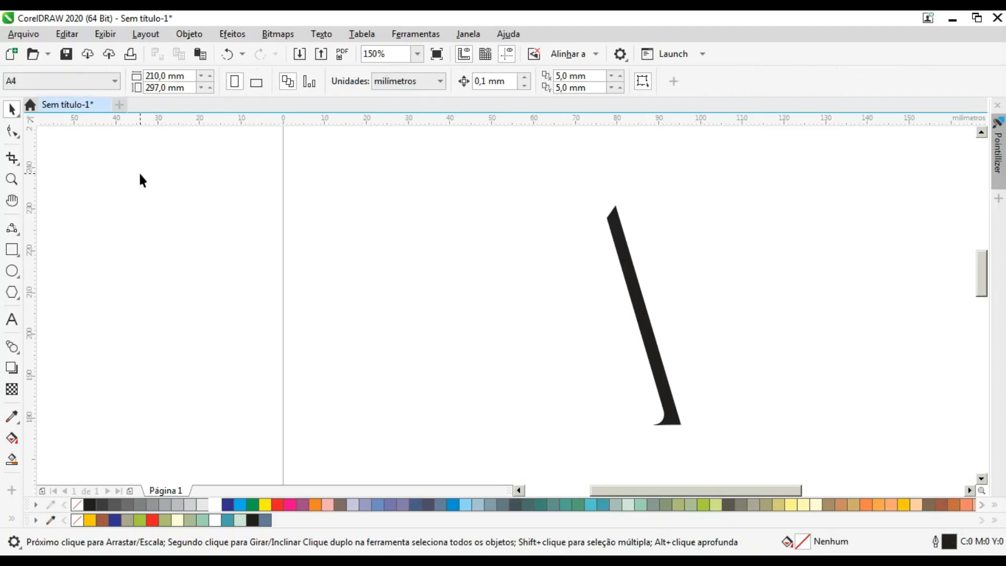
Draw a diagonal line about 63.5 mm long from the bar's tip down left to the level of its foot with the 3-point curve tool.
click(14, 233)
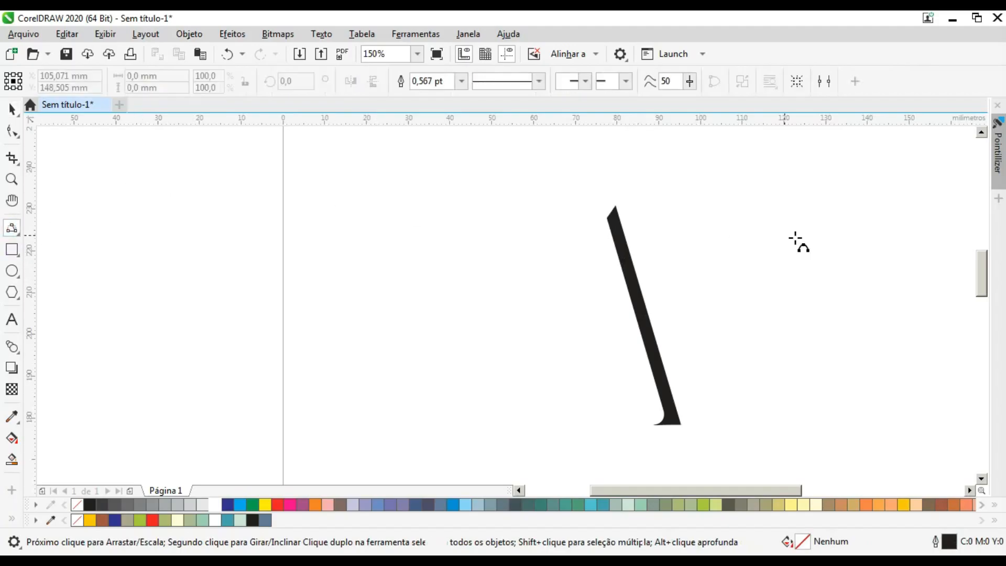
click(614, 207)
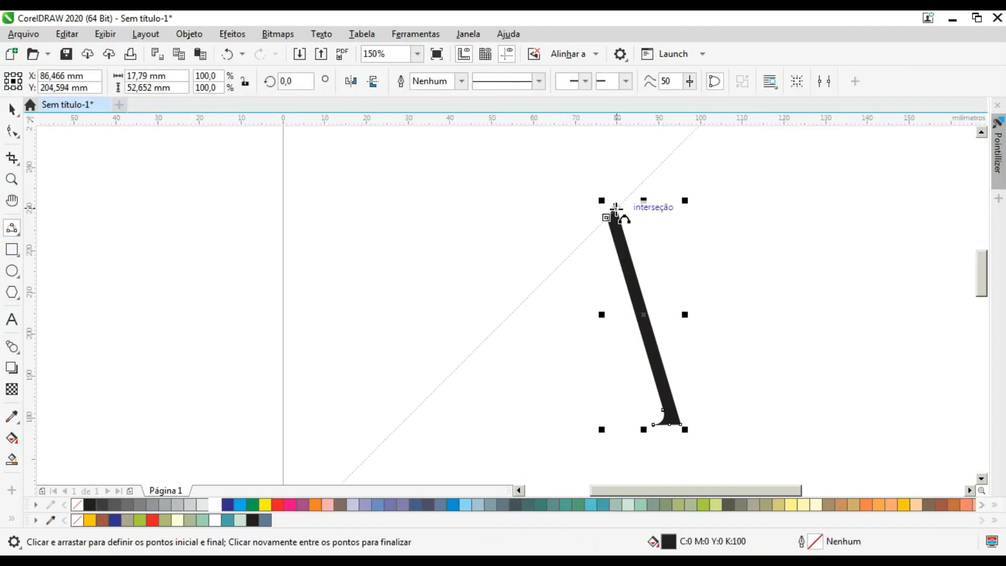
drag(614, 206, 467, 422)
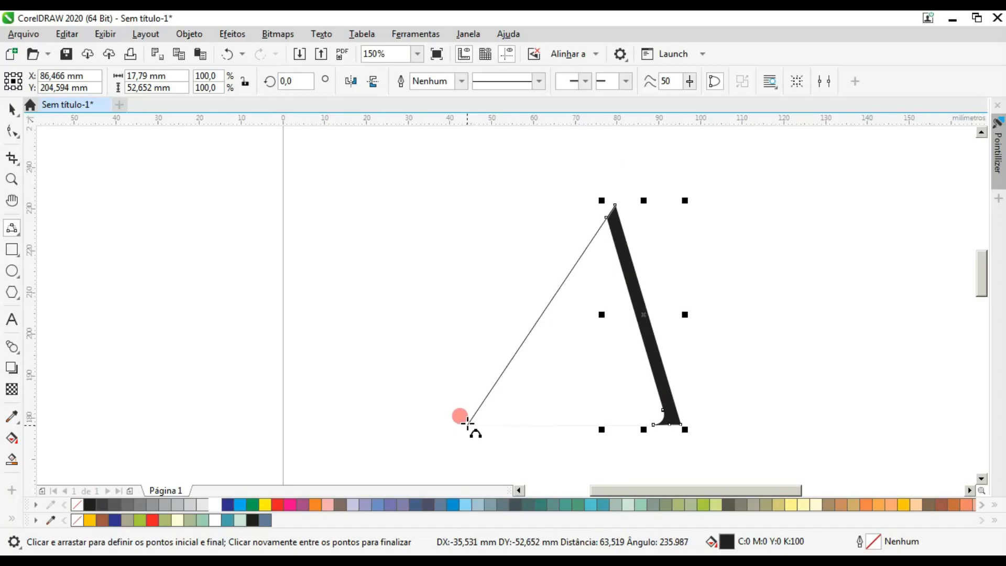
drag(467, 423, 468, 423)
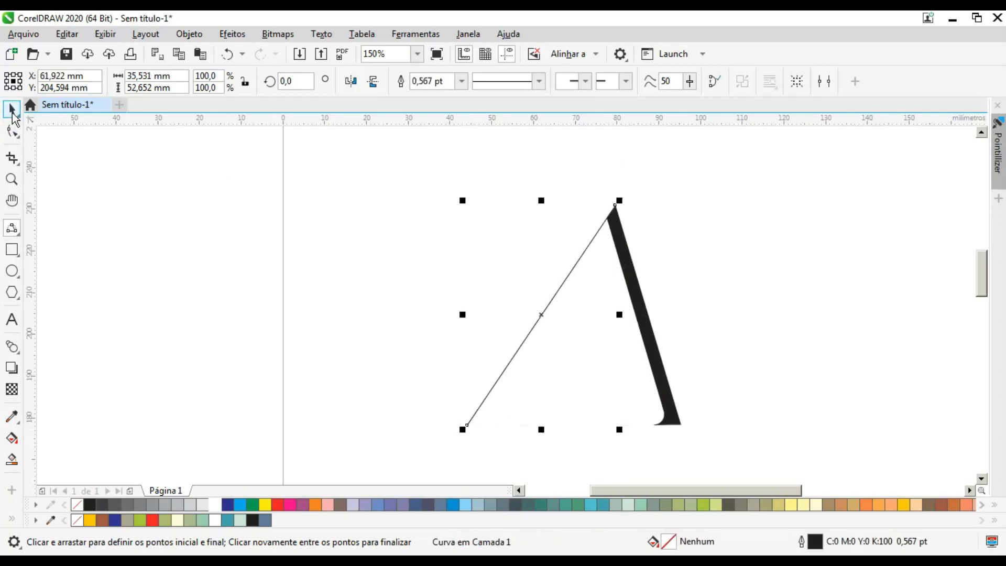
key(space)
scroll(607, 206, up, 3)
scroll(624, 202, down, 2)
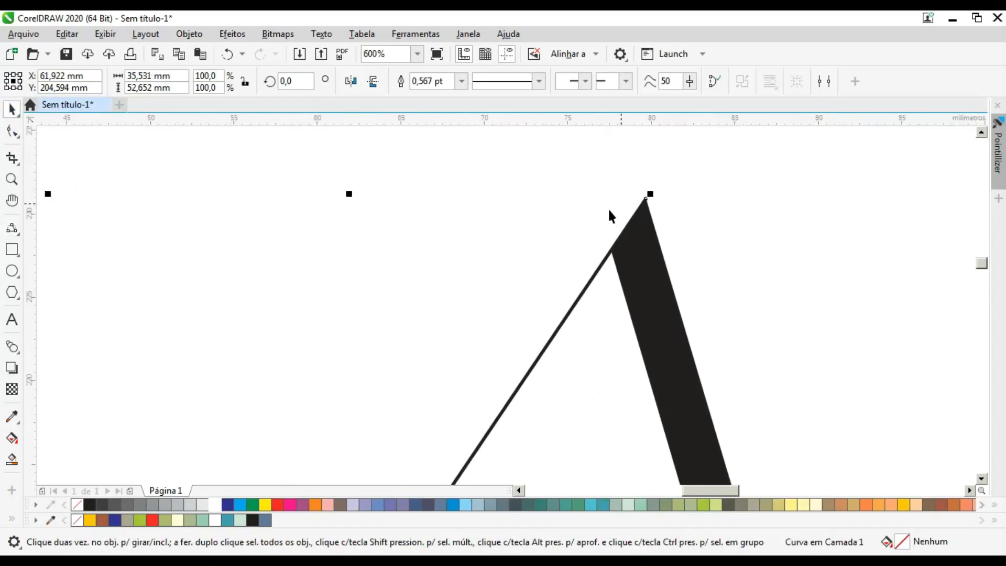
scroll(594, 207, down, 1)
click(582, 263)
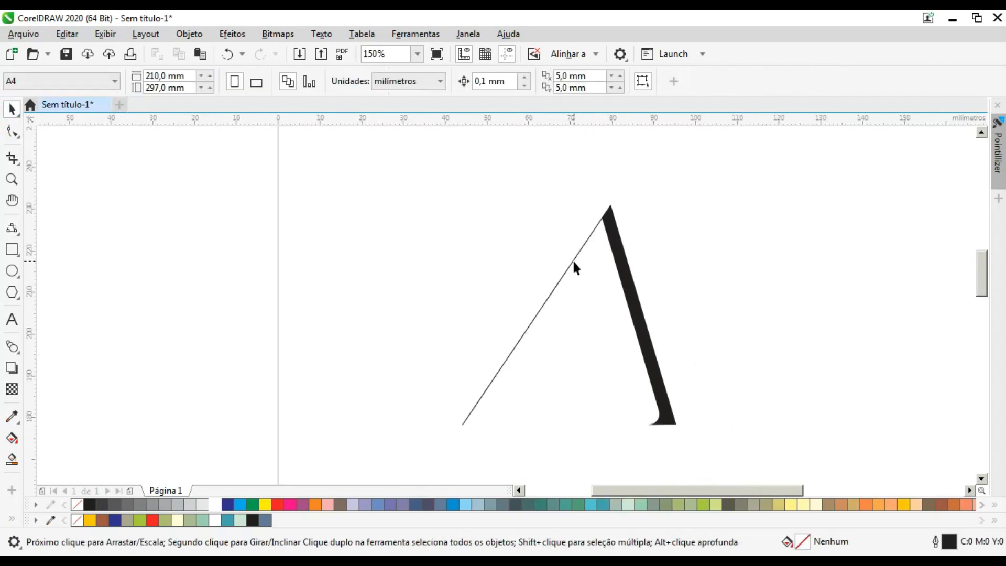
Bend the diagonal line into an arc bulging left by moving its lower node toward the bar and pulling the upper node's handle outward.
click(575, 259)
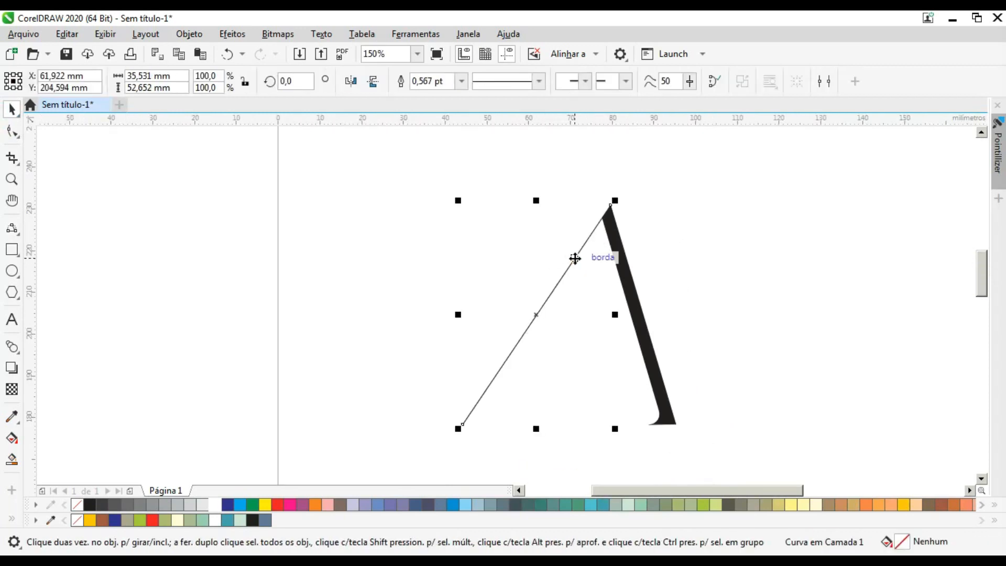
click(12, 131)
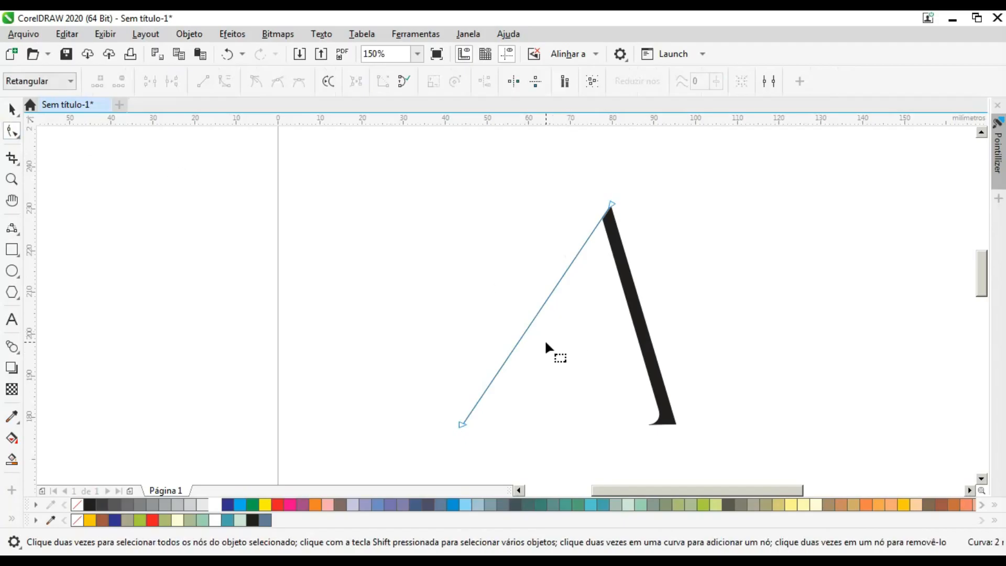
drag(463, 423, 534, 414)
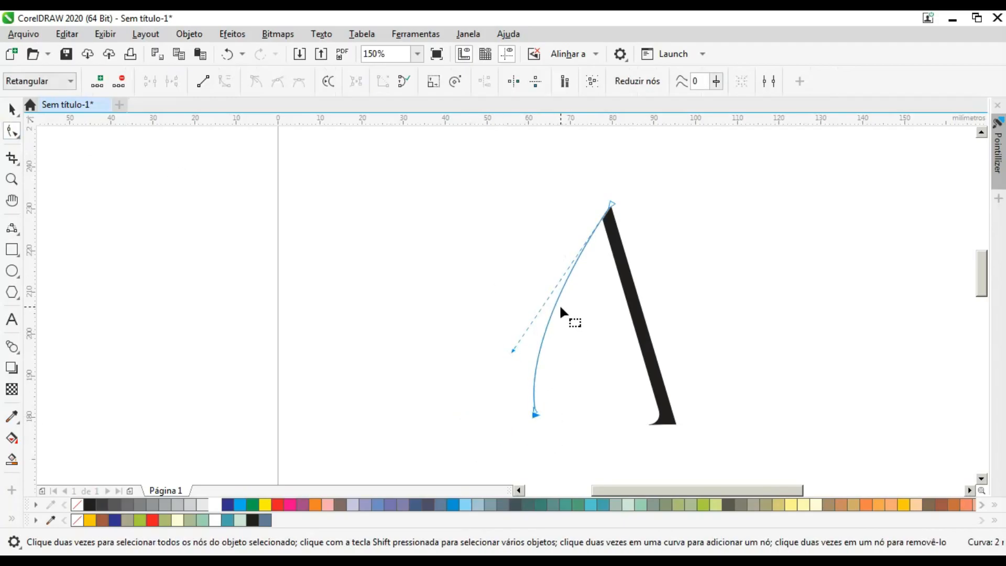
drag(511, 350, 470, 314)
drag(534, 413, 552, 423)
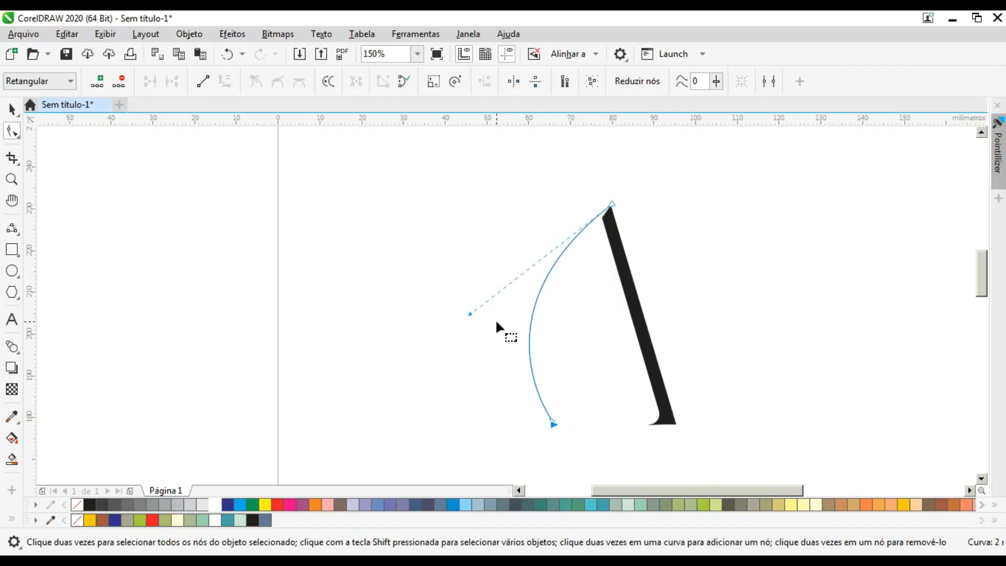
drag(469, 314, 454, 315)
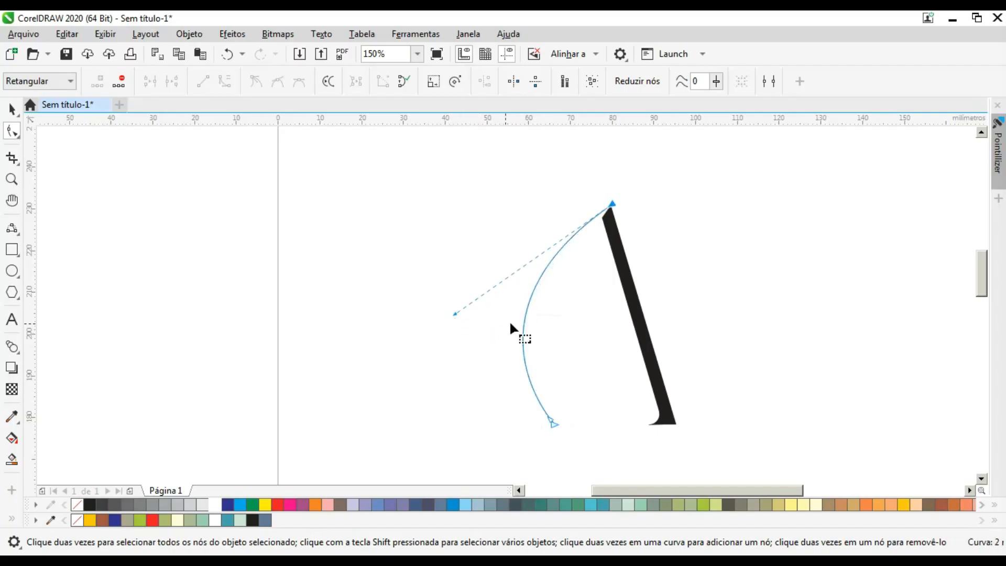
click(11, 109)
click(473, 224)
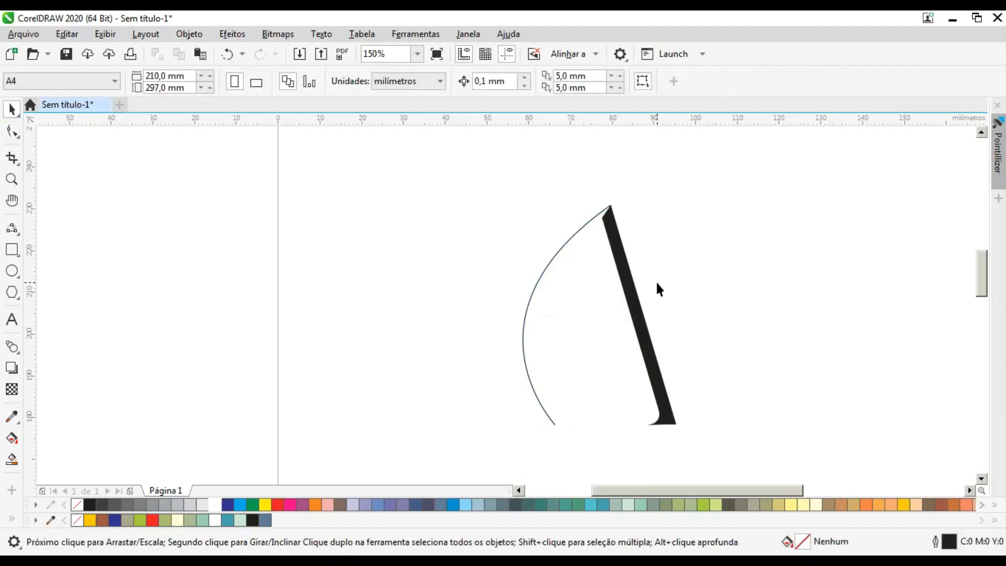
Duplicate the arc slightly below the original so the copy starts at the lower corner of the bar's angled cut.
scroll(602, 225, up, 6)
click(588, 215)
drag(589, 214, 588, 223)
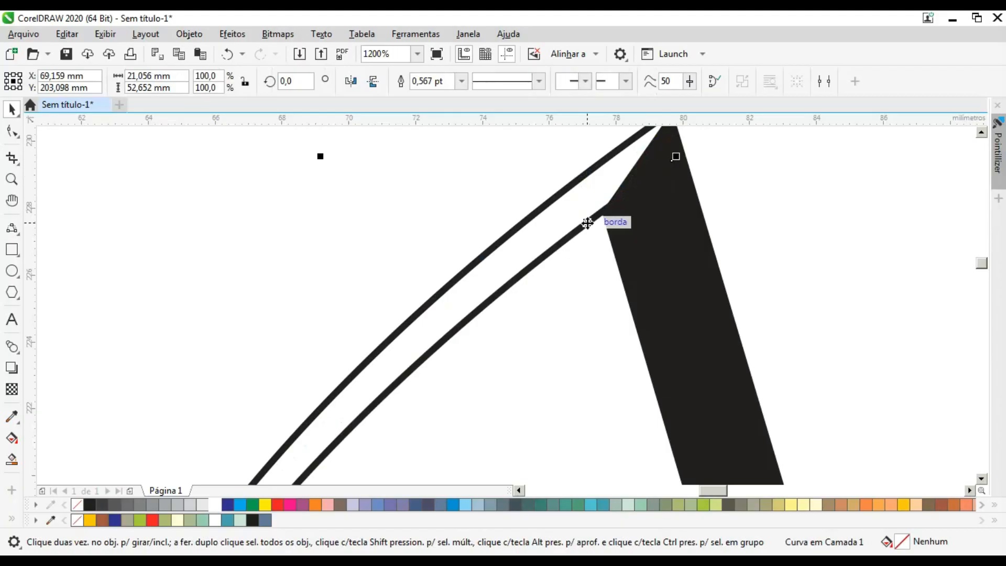
Narrow the inner arc to about 20.1 mm wide by pulling in its bulging side.
scroll(581, 199, down, 6)
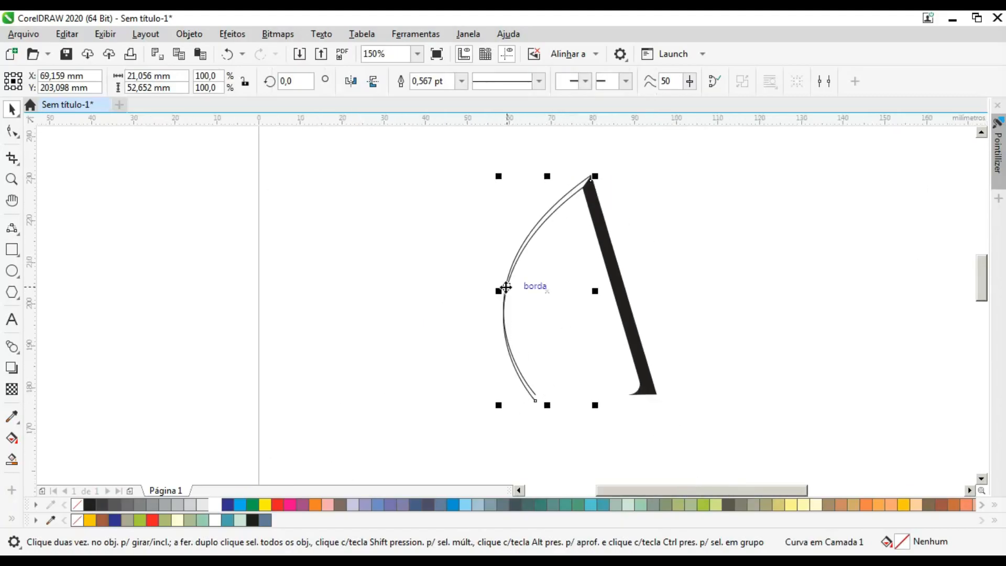
drag(500, 291, 406, 291)
scroll(526, 289, up, 6)
scroll(415, 283, down, 2)
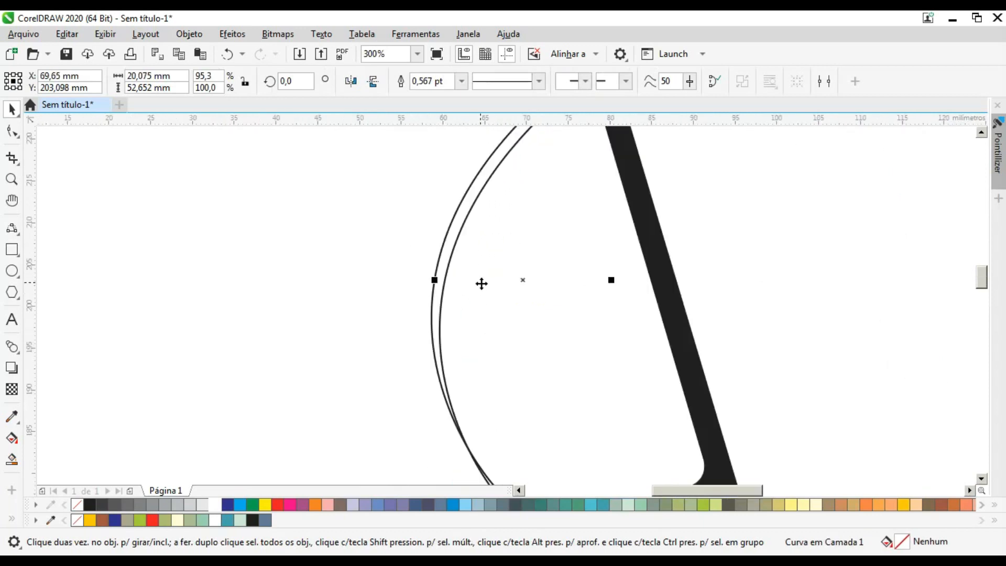
scroll(479, 297, down, 2)
click(416, 314)
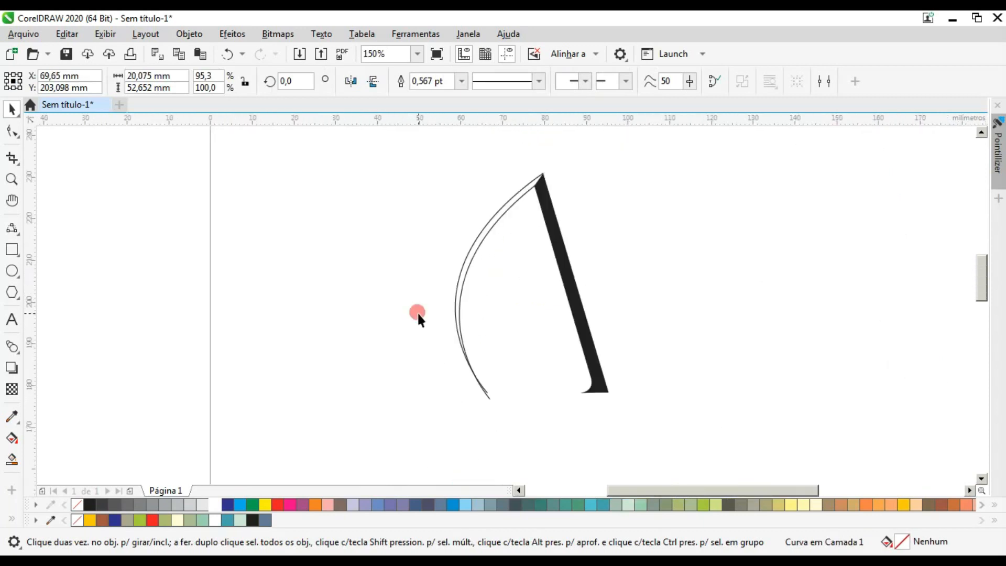
Skew the inner arc horizontally so its lower end shifts toward the bar, making the arc about 19.2 mm wide.
click(471, 251)
click(418, 259)
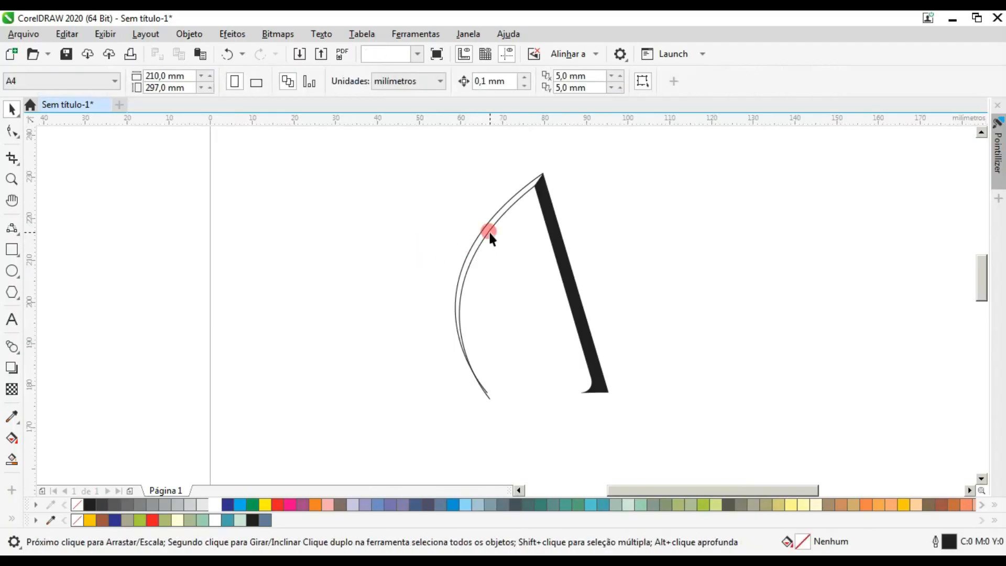
click(488, 230)
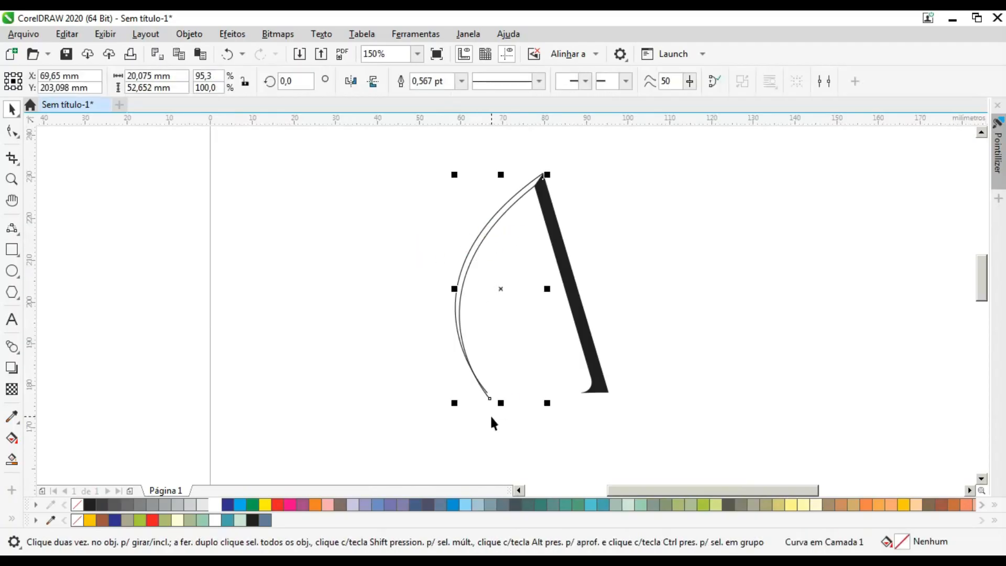
click(500, 289)
drag(500, 405, 480, 395)
scroll(504, 401, up, 4)
scroll(481, 394, down, 3)
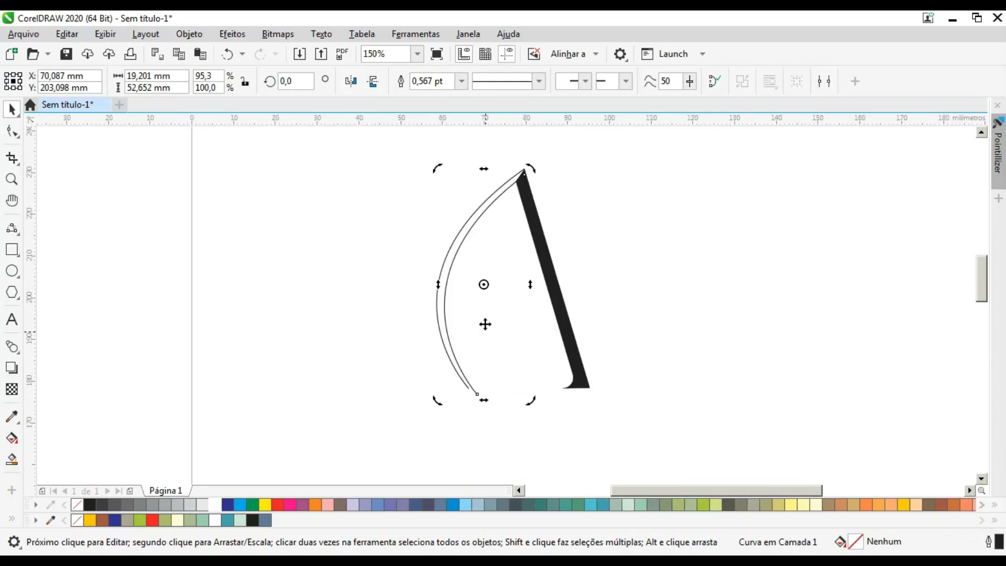
scroll(455, 244, up, 2)
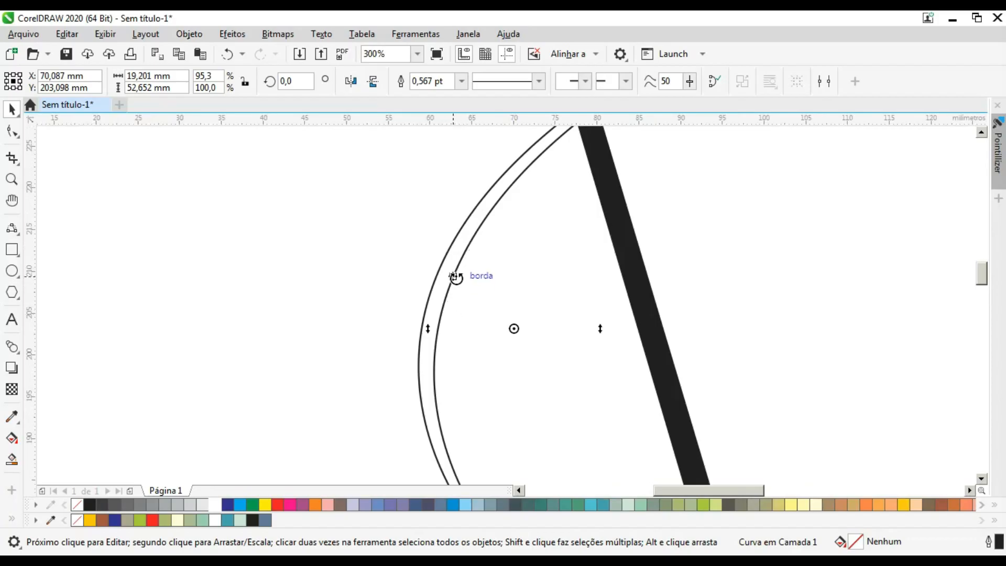
scroll(508, 267, down, 2)
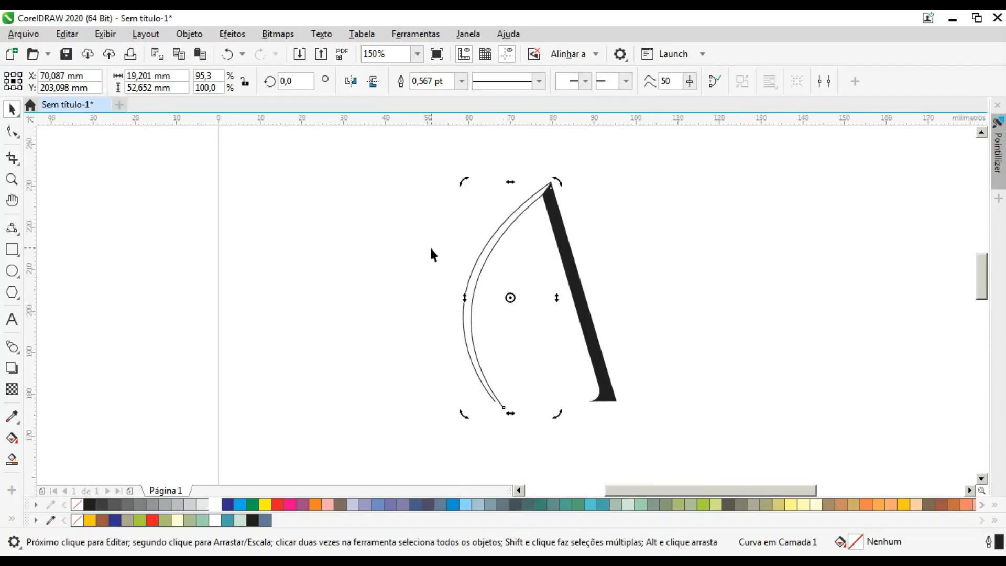
click(514, 319)
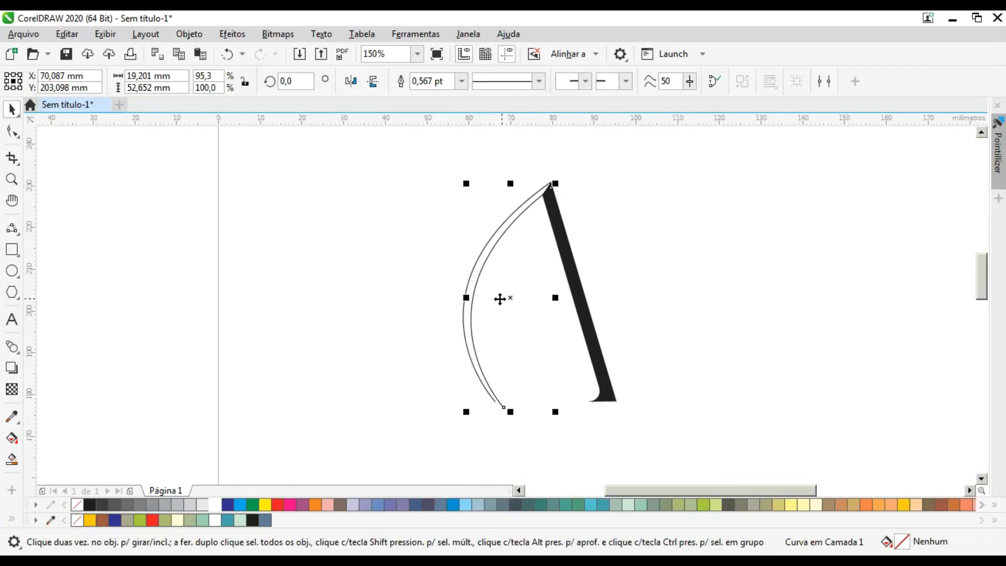
Widen the inner arc to about 19.9 mm, bringing its bulging side closer to the outer arc.
scroll(469, 299, up, 6)
drag(457, 304, 444, 298)
scroll(444, 298, down, 4)
scroll(457, 287, down, 2)
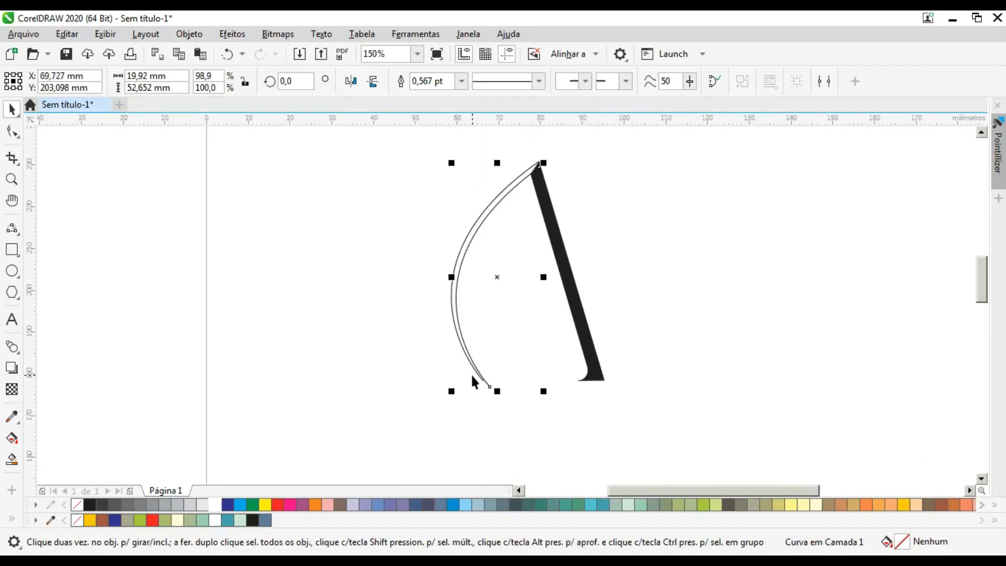
Skew the inner arc slightly more so its lower end moves away from the outer arc's end, and deselect it.
scroll(482, 387, up, 2)
click(489, 382)
scroll(523, 427, up, 2)
drag(519, 379, 532, 384)
scroll(532, 384, down, 4)
scroll(506, 201, up, 2)
scroll(506, 200, down, 2)
click(398, 202)
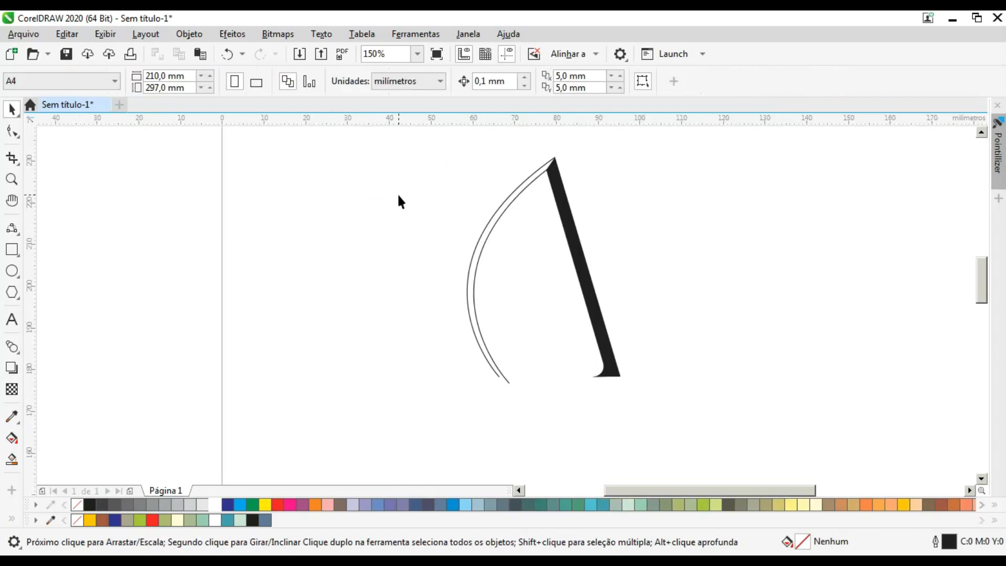
Draw a rectangle about 17.8 by 7.9 mm across the lower ends of both arcs.
click(478, 253)
click(118, 281)
click(12, 249)
drag(537, 402, 462, 369)
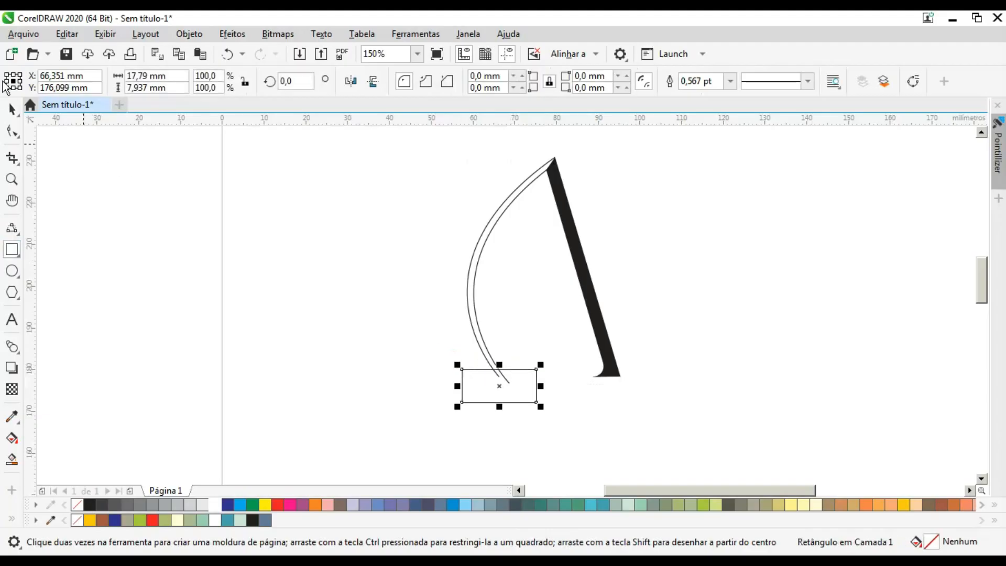
click(11, 111)
scroll(518, 389, up, 2)
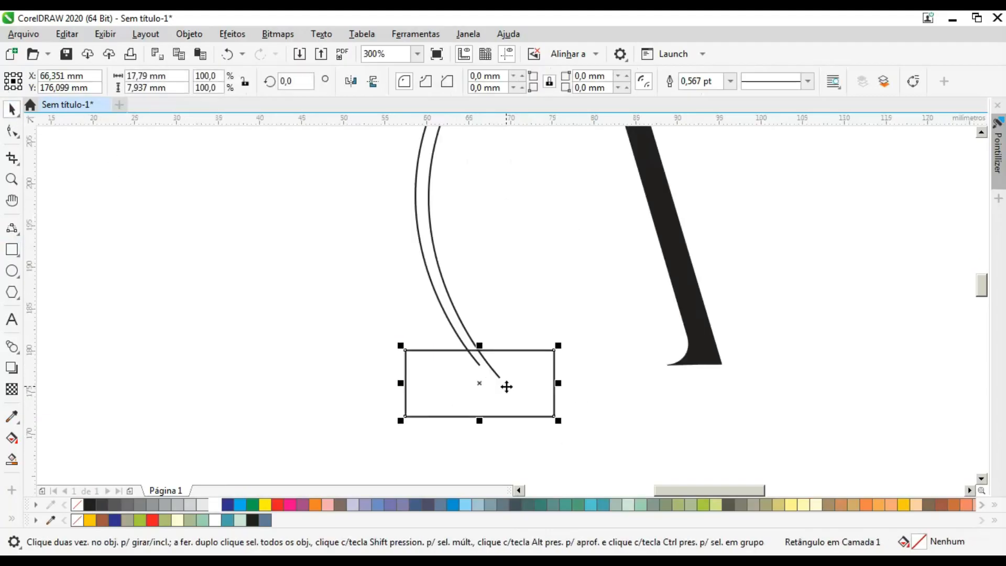
Create a shape from the area enclosed by the arcs, bar and rectangle with Smart Fill, and fill it black.
click(517, 311)
click(13, 459)
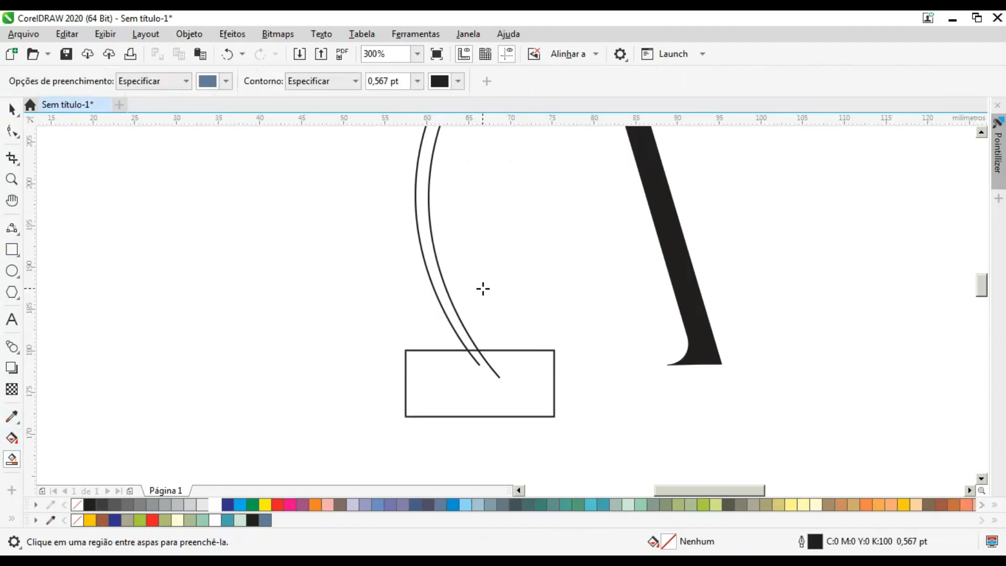
click(447, 291)
scroll(453, 309, down, 2)
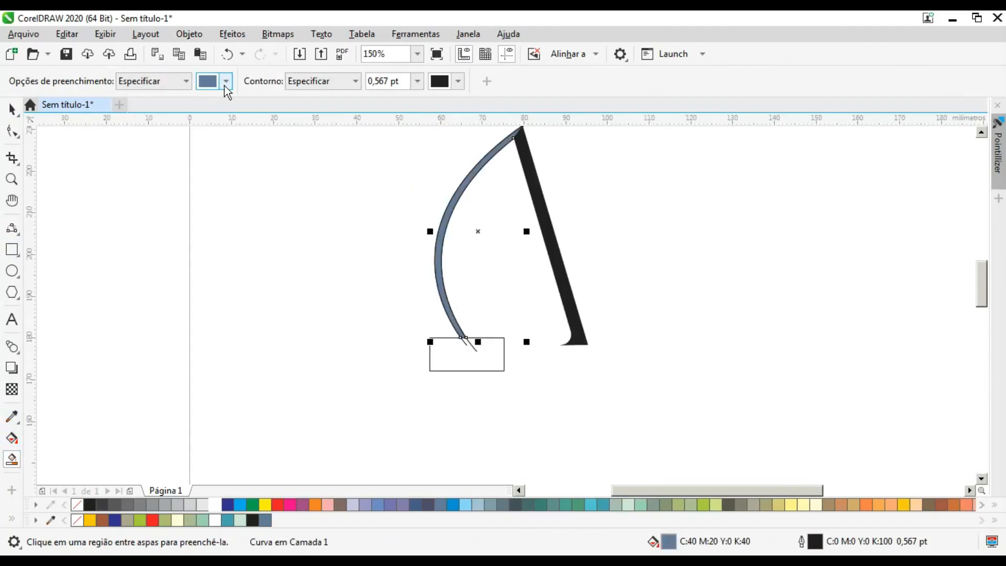
click(11, 109)
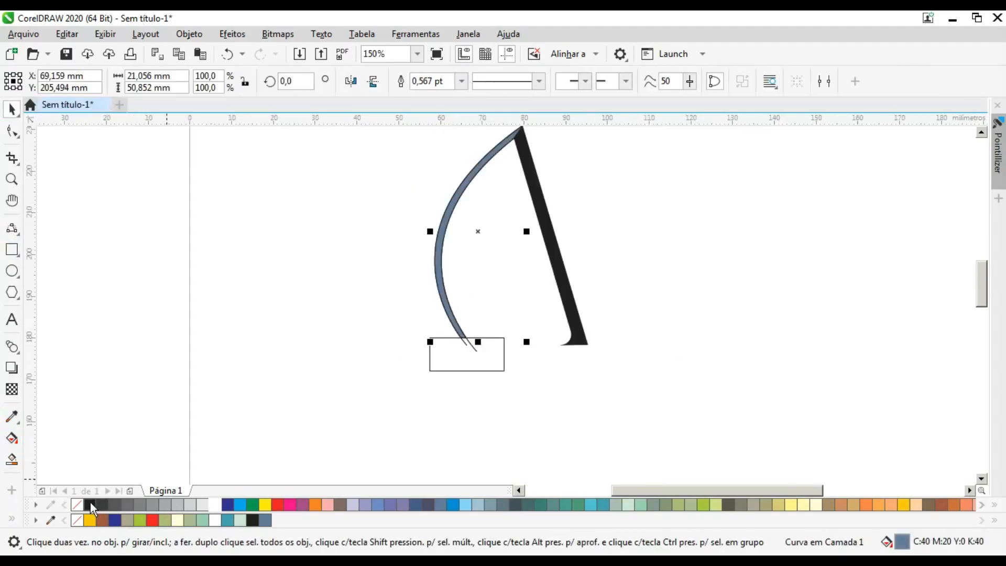
click(91, 503)
Delete the helper rectangle and the two arc lines, leaving only the filled curved stroke.
click(619, 334)
click(498, 357)
key(Delete)
click(473, 345)
scroll(473, 345, up, 3)
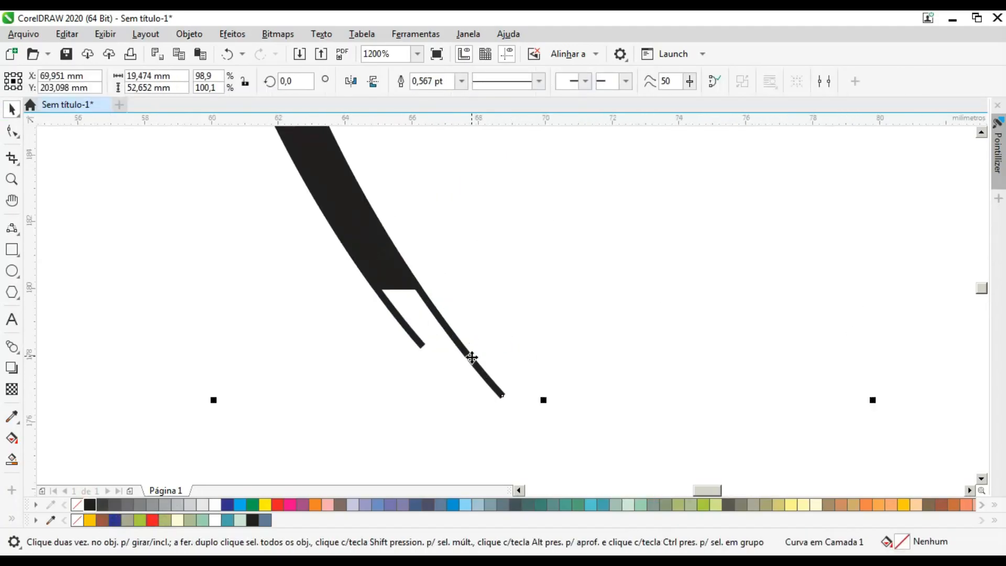
click(477, 369)
key(Delete)
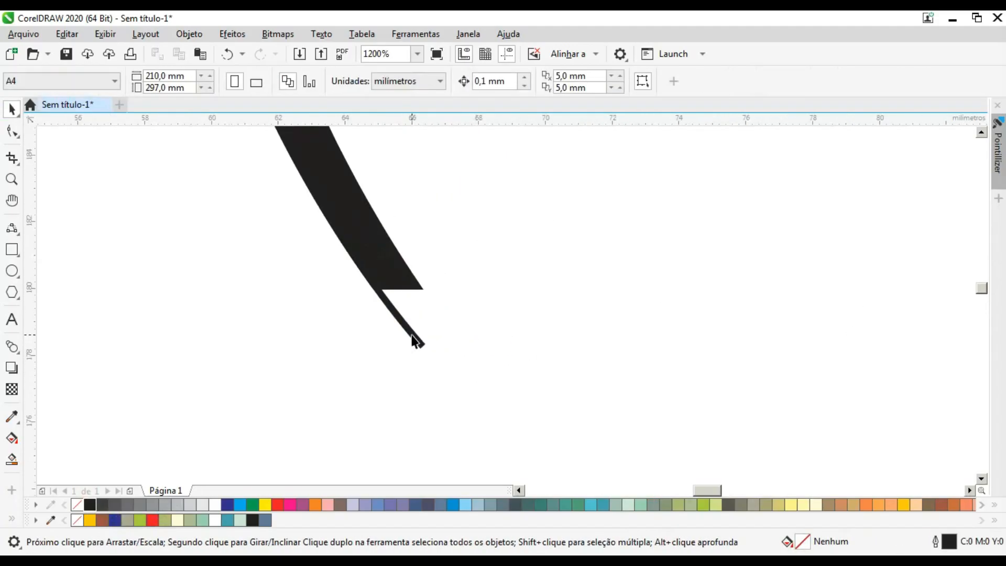
scroll(437, 369, down, 3)
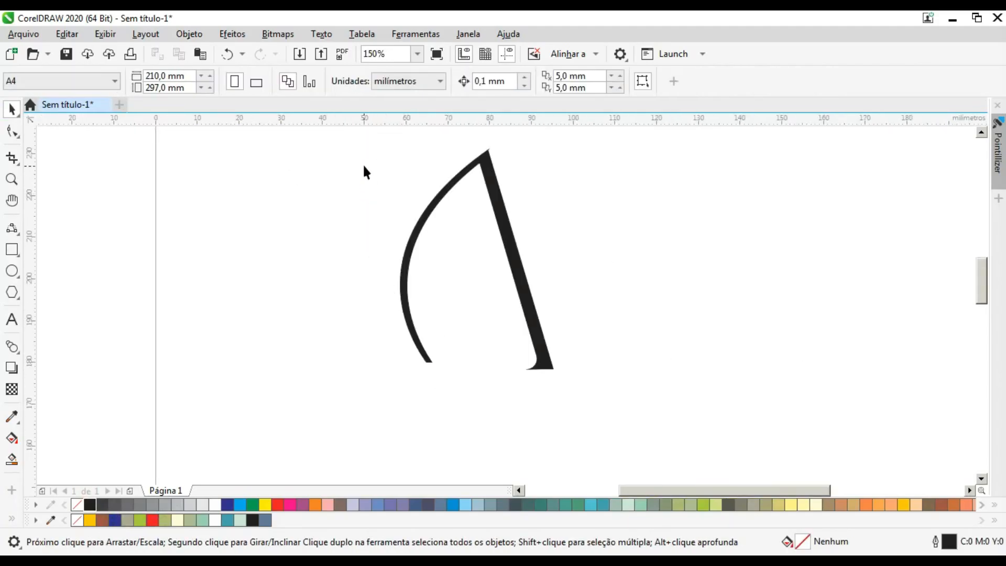
Stretch the curved stroke downward to about 52.65 mm high so its end is level with the bar's foot.
drag(406, 244, 502, 385)
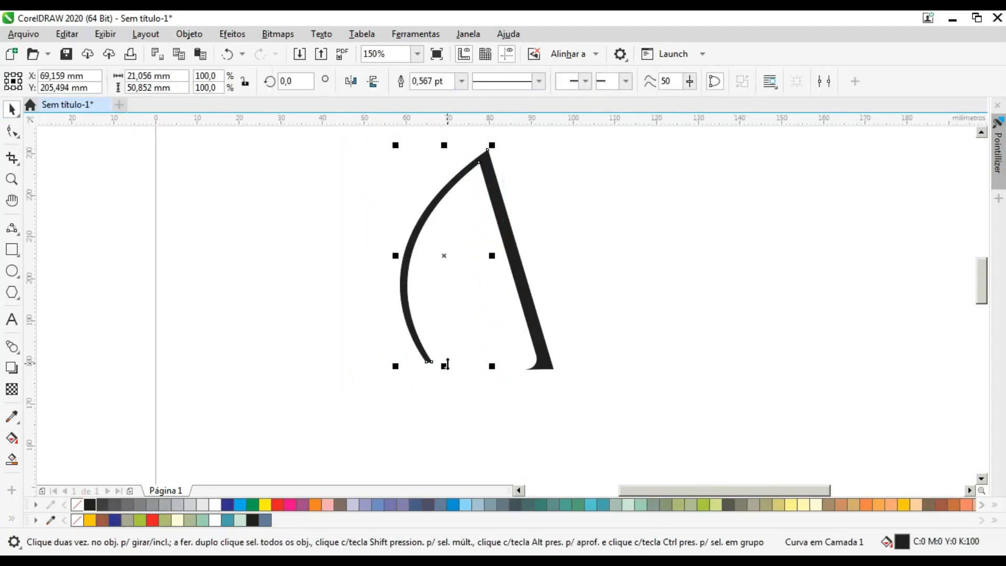
click(11, 132)
scroll(426, 347, up, 2)
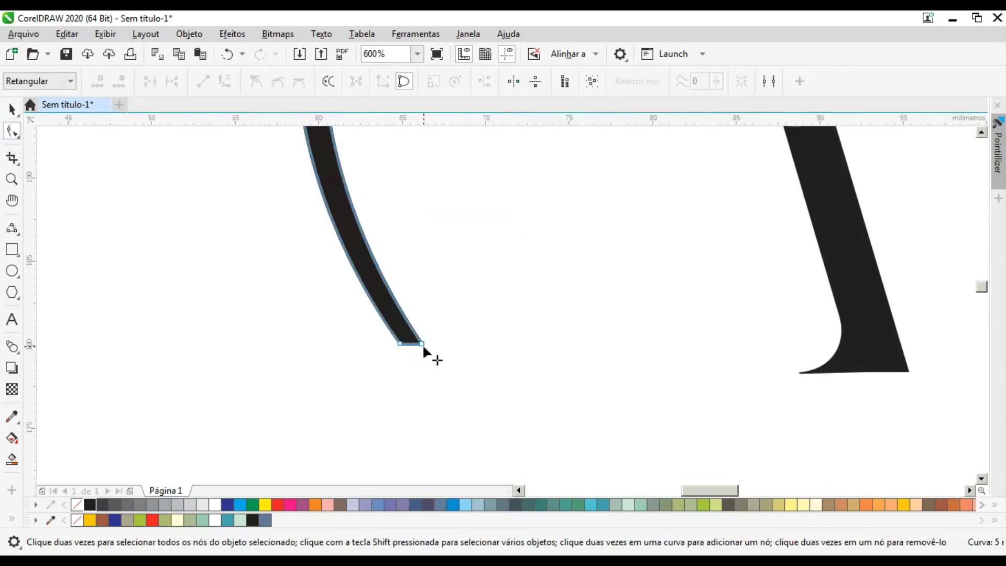
scroll(421, 346, down, 1)
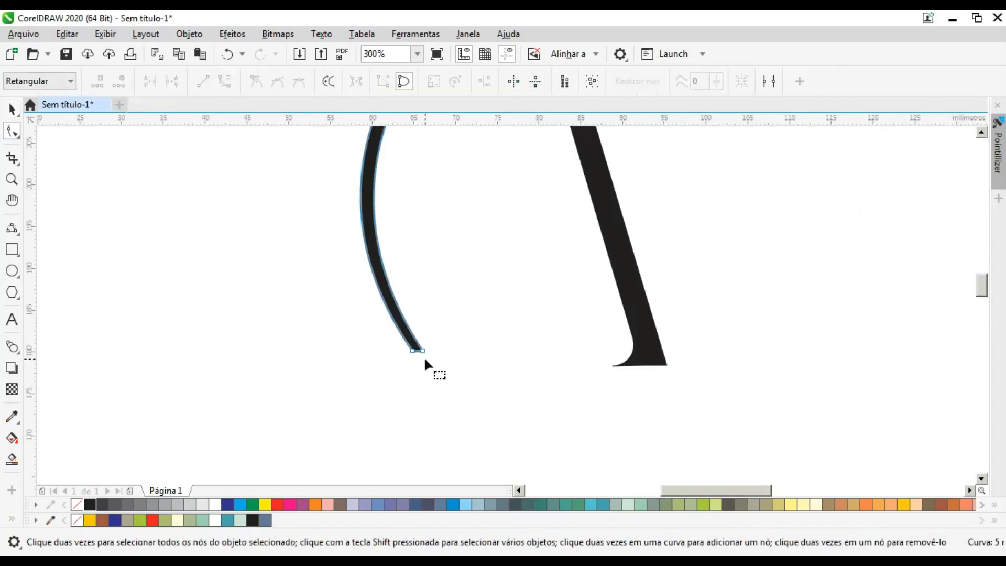
click(12, 109)
mouse_move(452, 357)
mouse_down()
mouse_move(452, 382)
mouse_move(453, 370)
mouse_up()
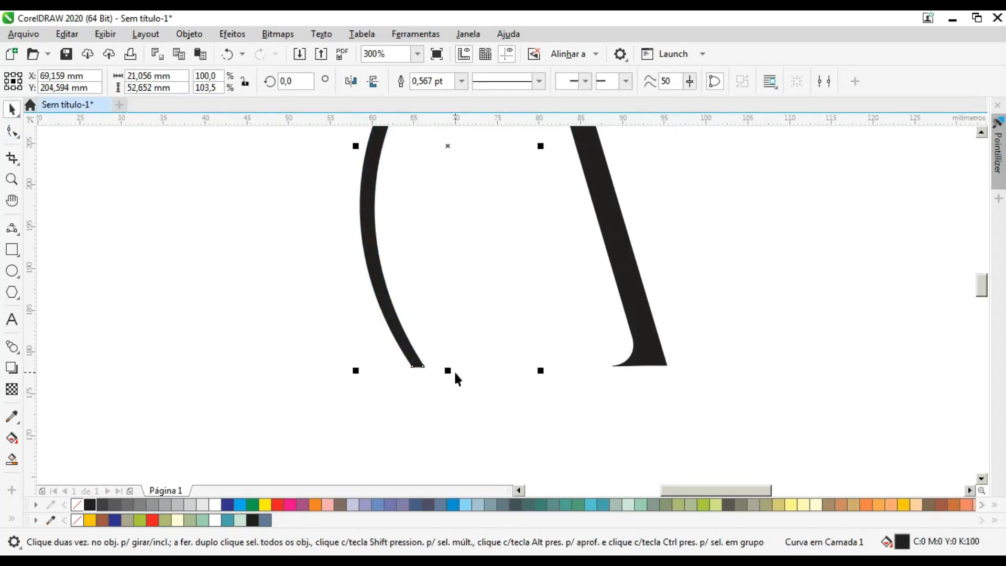
scroll(454, 370, down, 1)
click(683, 315)
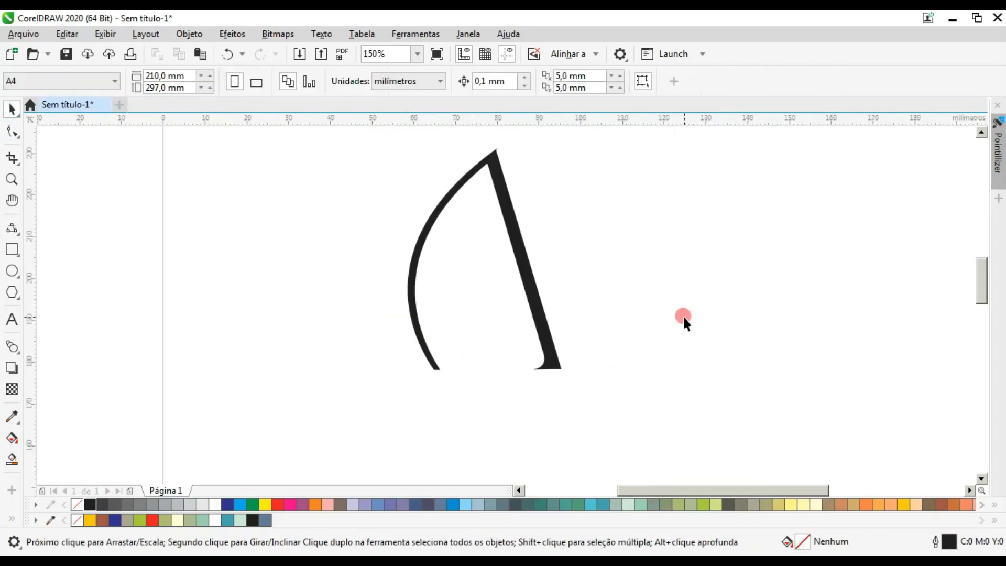
Remove the curved stroke's outline and weld the stroke and the slanted bar into one shape.
click(474, 173)
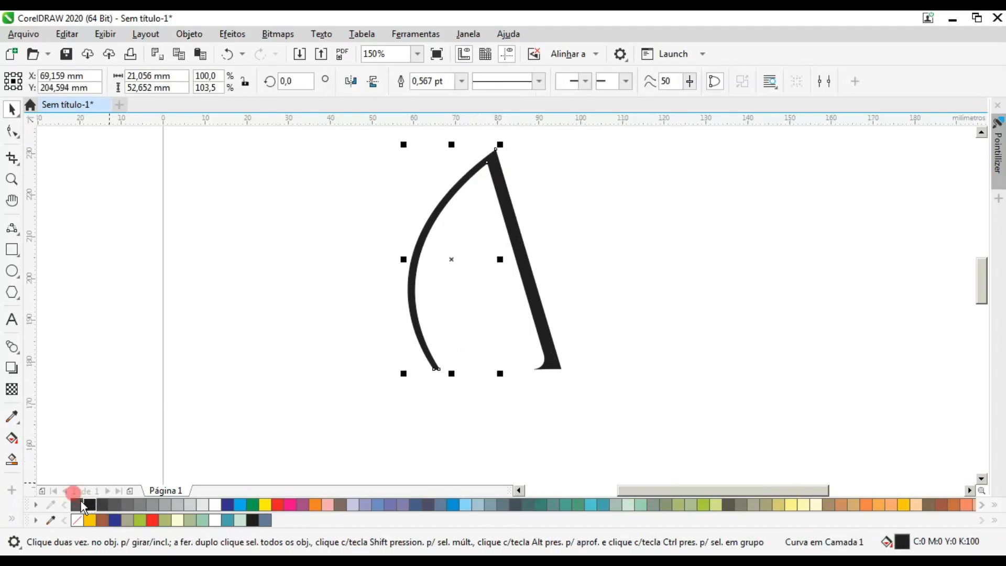
click(334, 187)
drag(642, 417, 348, 153)
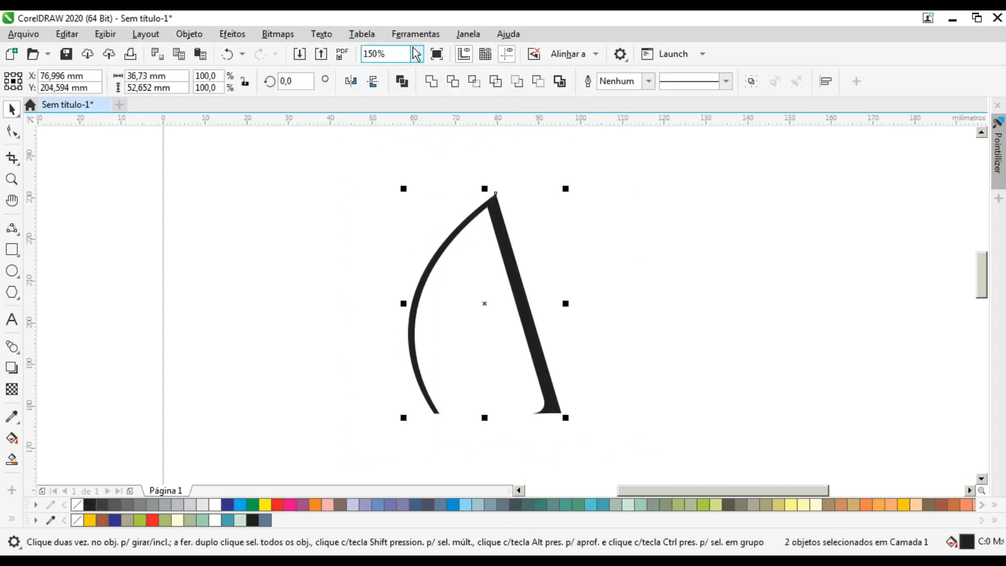
click(431, 81)
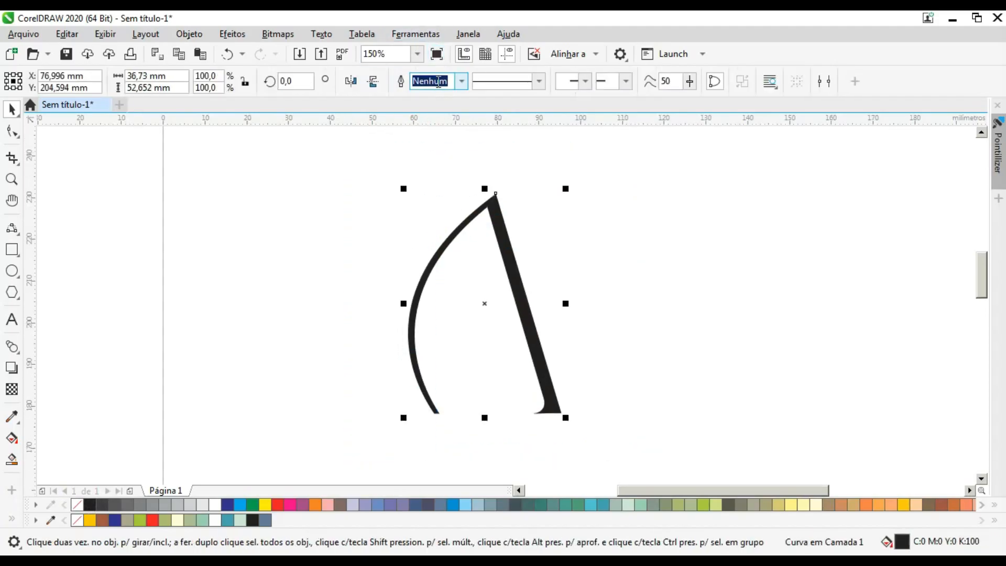
click(608, 233)
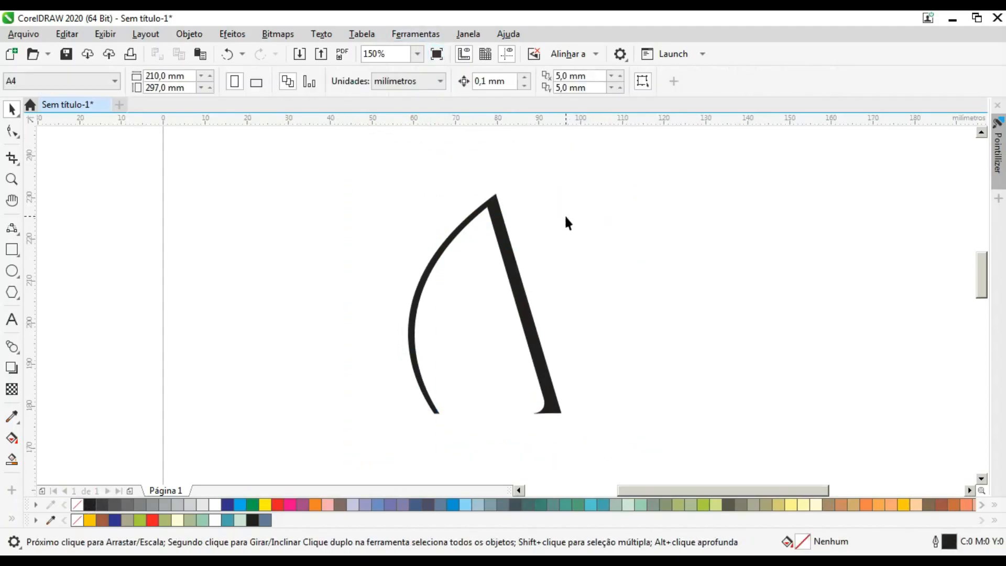
Draw a horizontal crossbar about 19 by 1.2 mm ending inside the slanted bar, filled black without an outline.
click(11, 249)
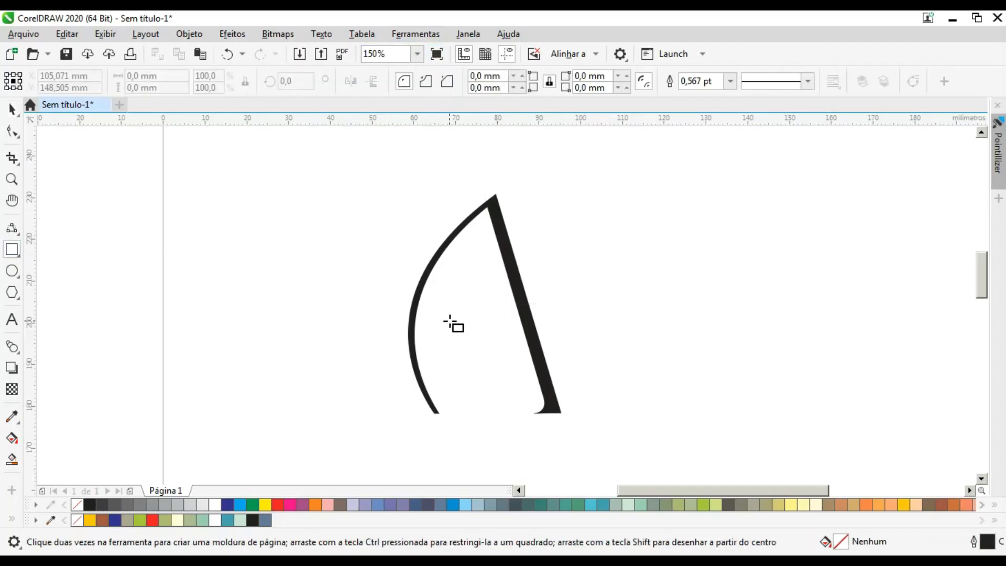
scroll(453, 325, up, 2)
drag(449, 321, 608, 331)
click(11, 109)
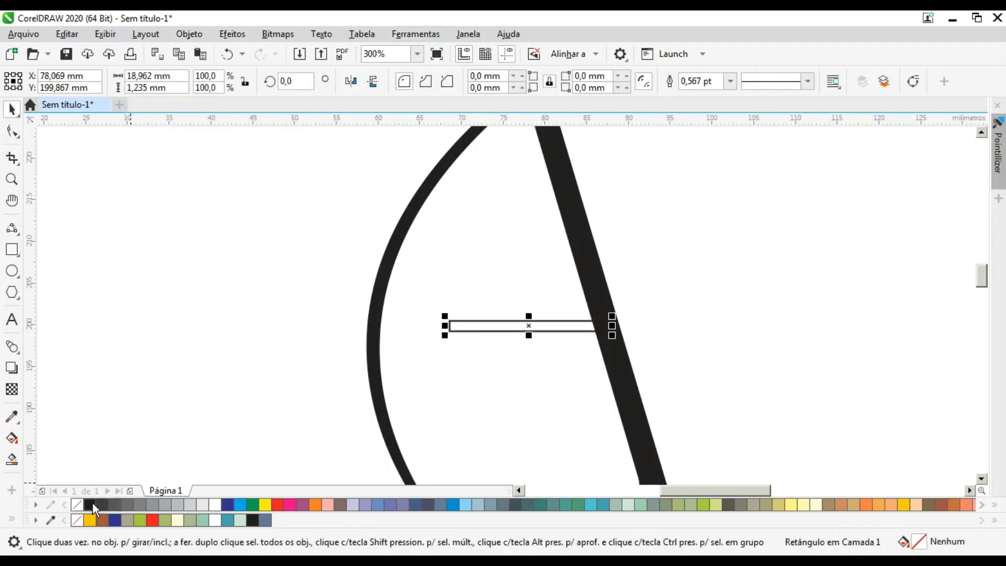
click(92, 503)
right_click(80, 503)
Resize the crossbar from its free end to a length of about 12.1 mm.
scroll(425, 314, up, 4)
drag(508, 350, 492, 349)
scroll(464, 338, down, 3)
scroll(498, 337, up, 2)
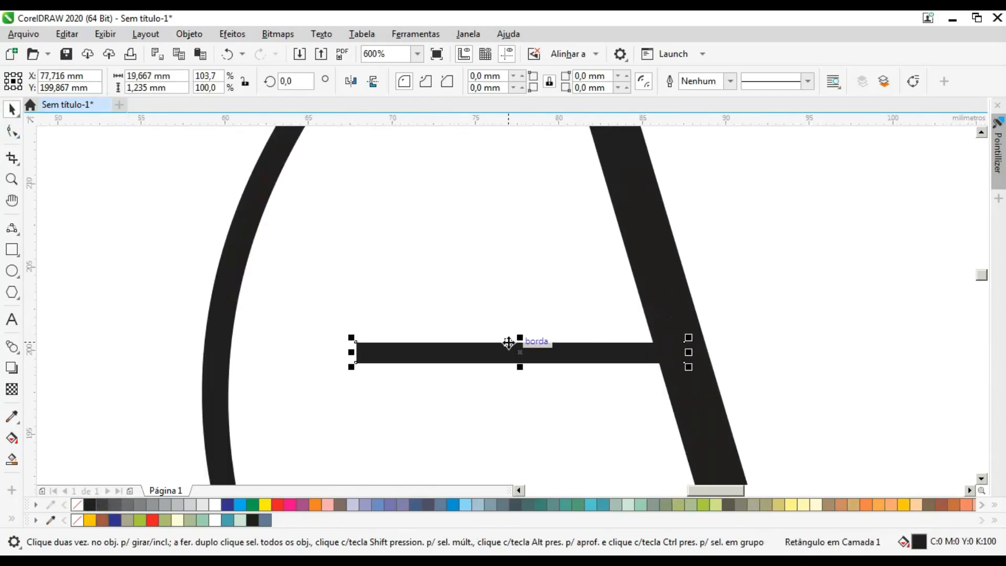
drag(354, 353, 472, 353)
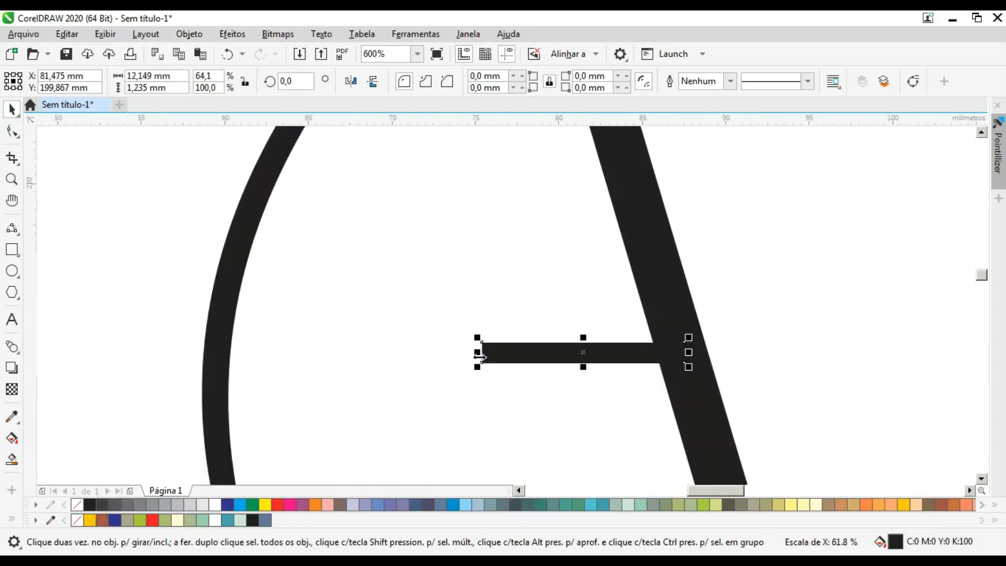
scroll(470, 355, down, 2)
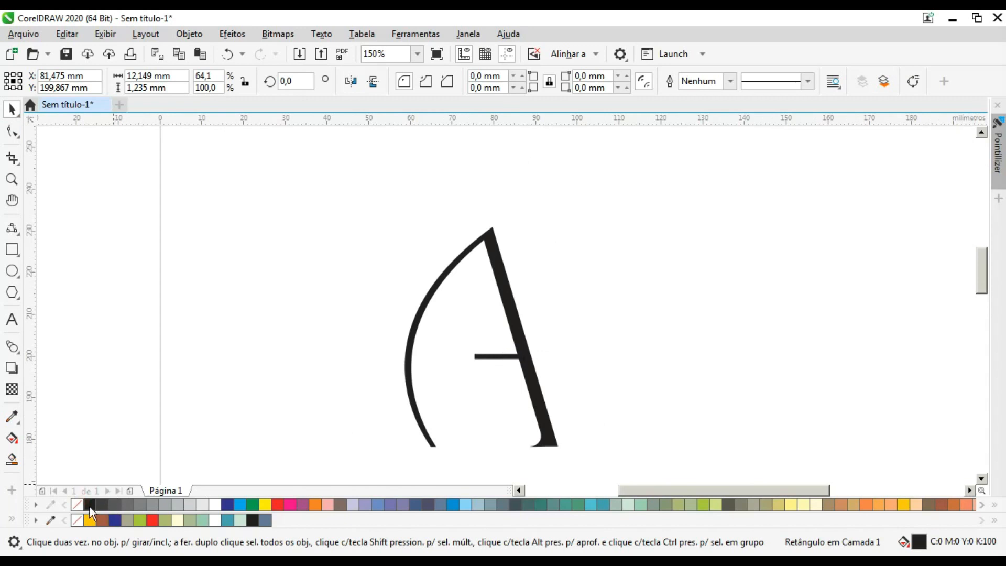
Try a black outline on the crossbar and remove it again.
right_click(89, 505)
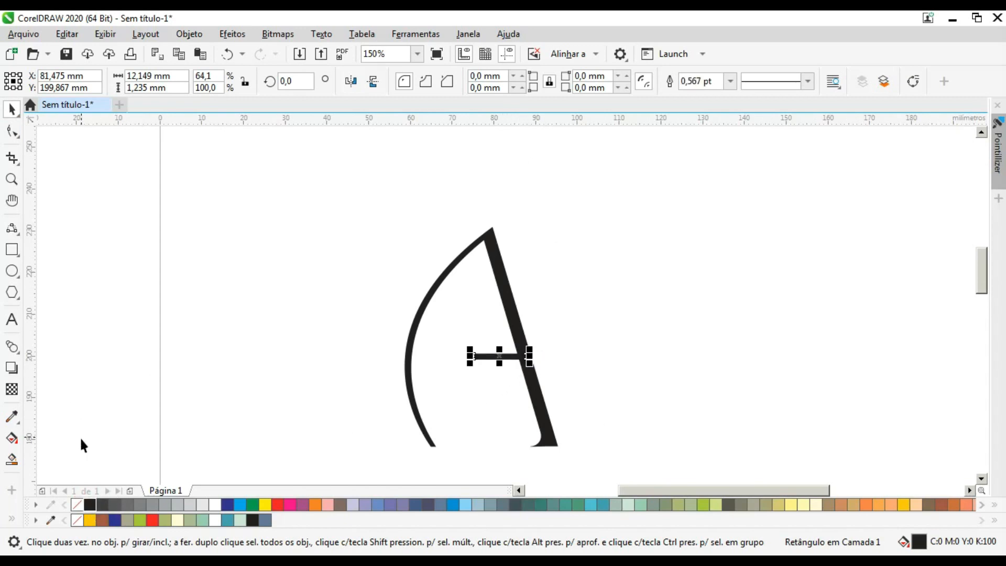
right_click(74, 504)
scroll(483, 350, up, 1)
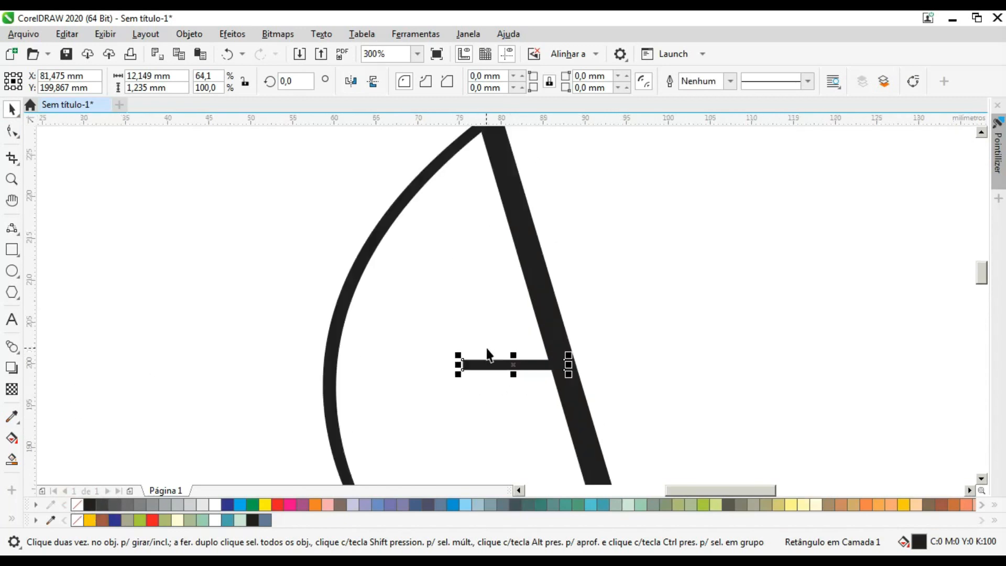
Weld the crossbar and the letter's slanted shape into one object.
shift+click(582, 415)
click(634, 256)
click(542, 303)
shift+click(508, 368)
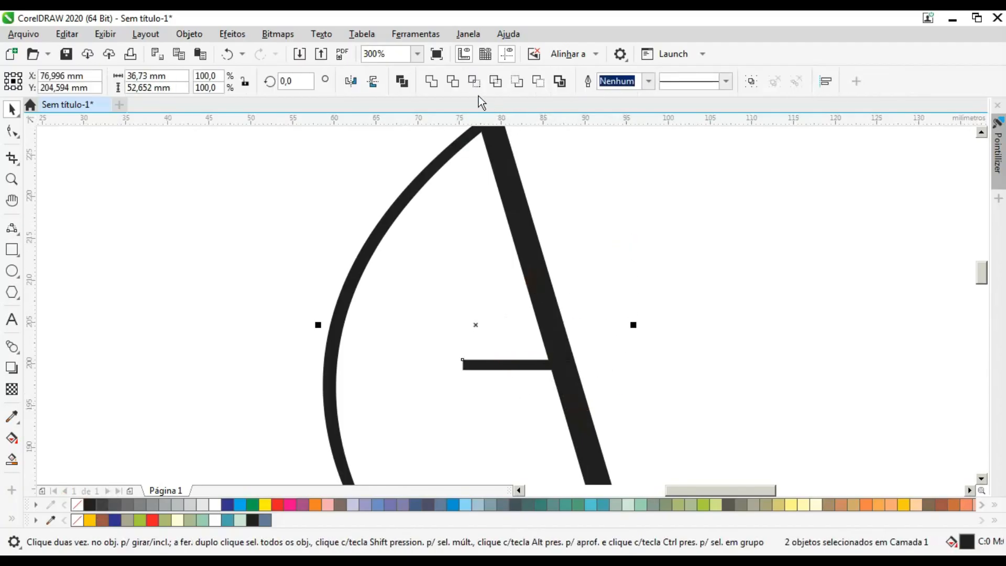
click(436, 87)
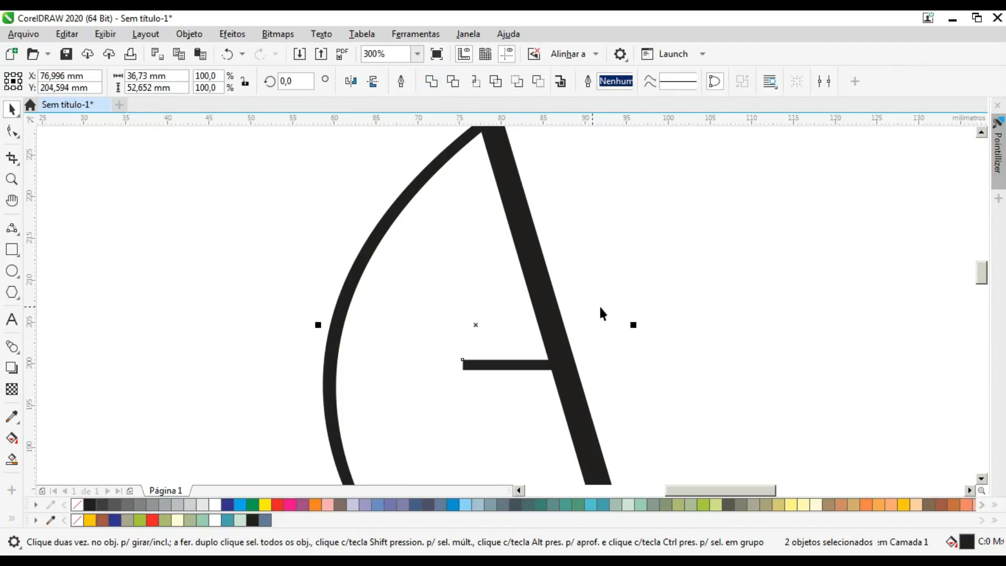
click(378, 316)
scroll(378, 317, down, 2)
scroll(405, 345, up, 2)
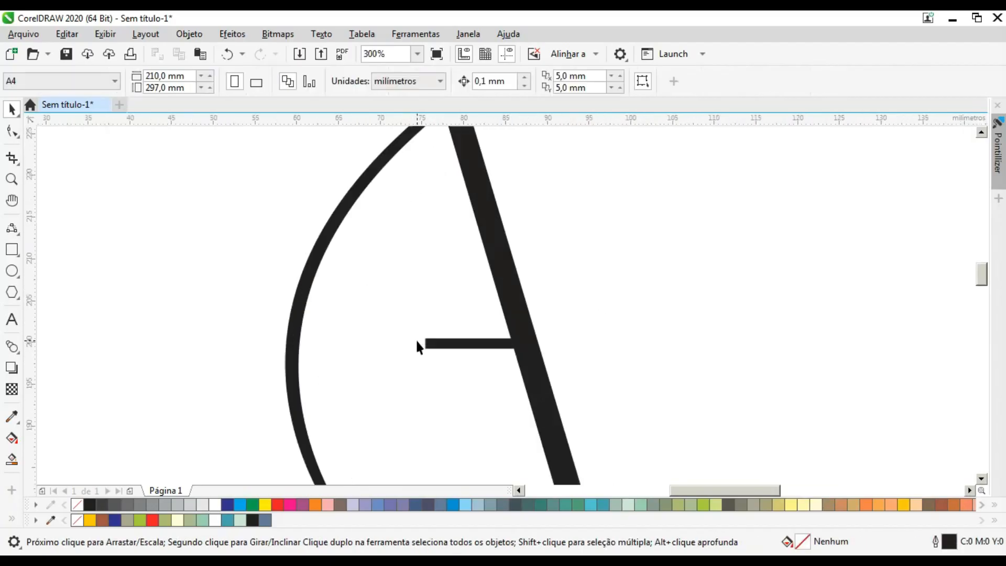
Draw a square about 9 mm wide beside the crossbar's free end and scallop its corners fully into a four-pointed star.
click(12, 250)
drag(341, 304, 397, 377)
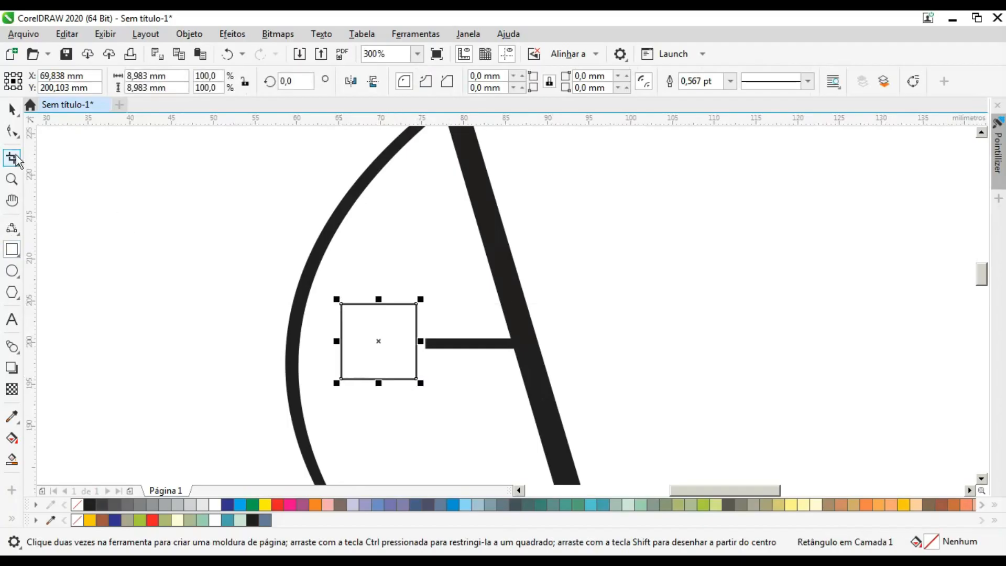
click(11, 109)
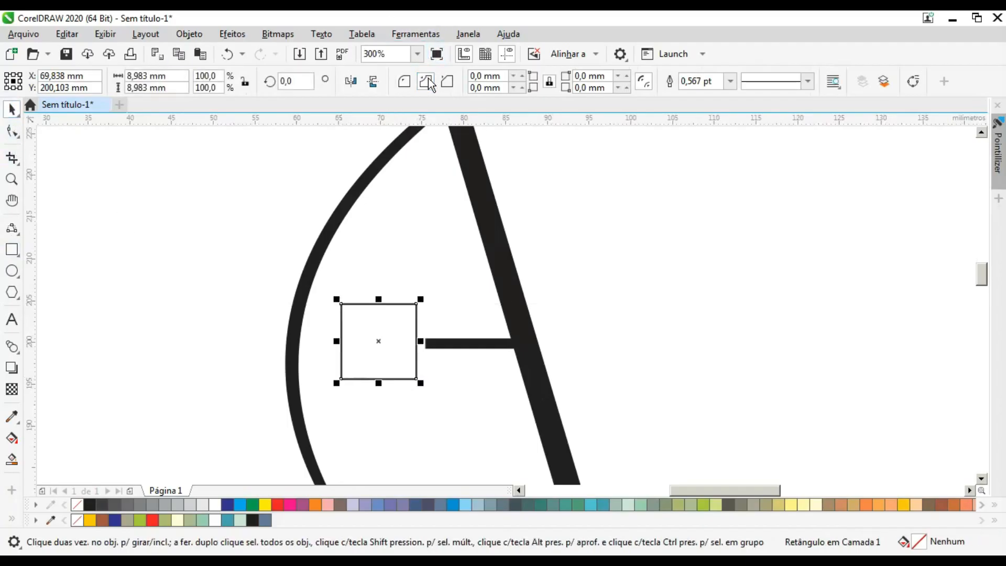
click(11, 131)
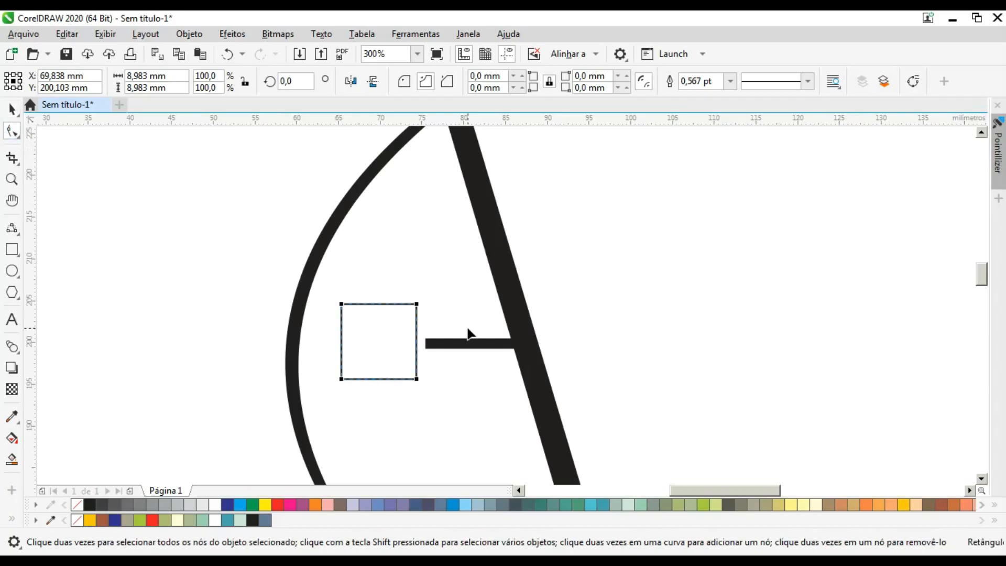
scroll(414, 315, up, 1)
drag(399, 298, 310, 377)
click(11, 109)
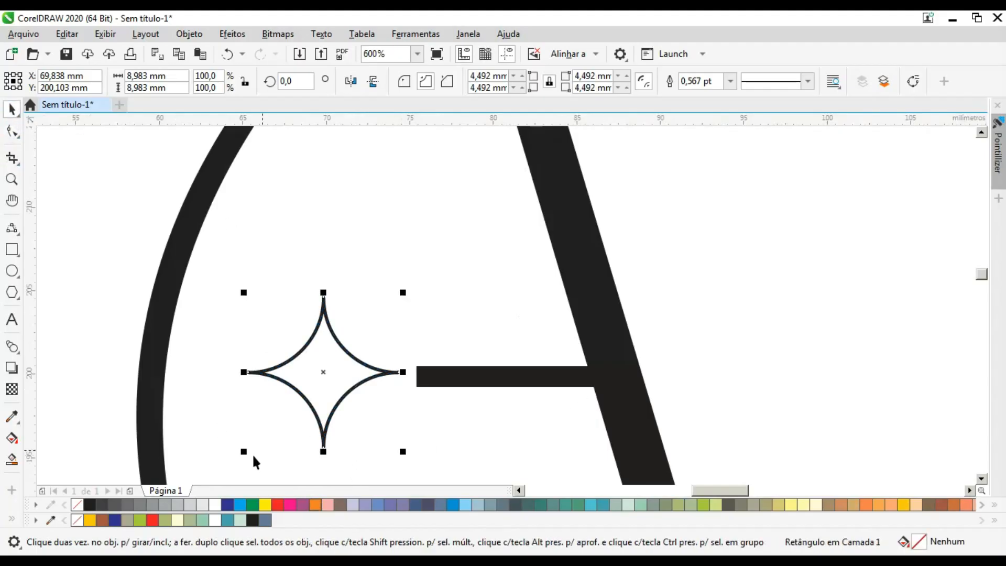
Fill the four-pointed star black and remove its outline.
click(90, 504)
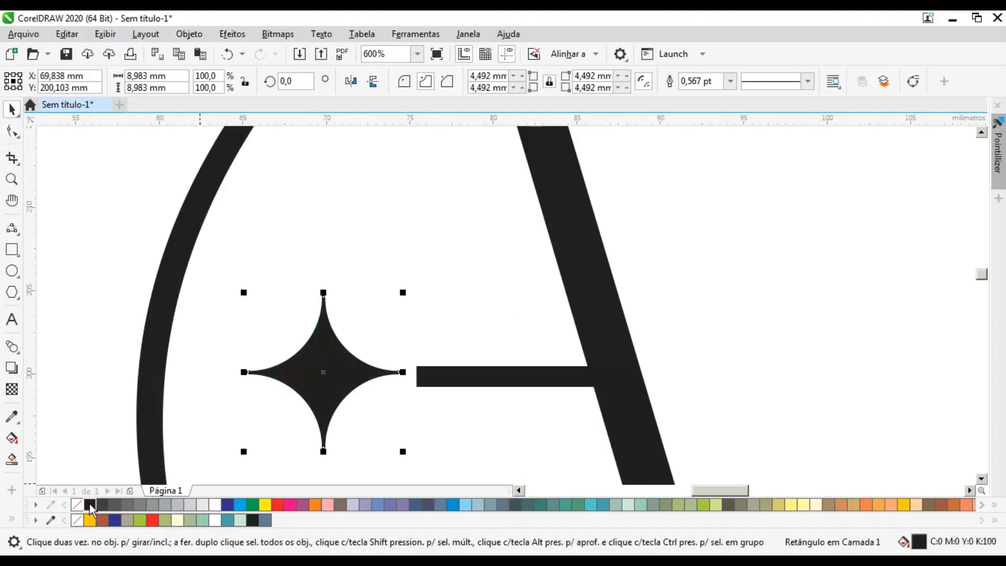
right_click(77, 504)
scroll(348, 301, down, 2)
click(566, 296)
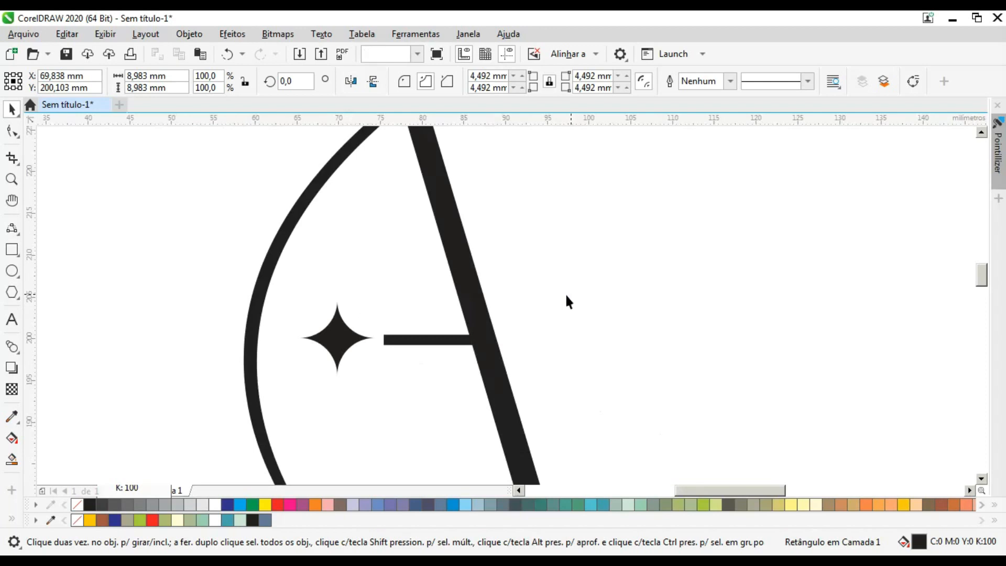
scroll(330, 360, down, 2)
scroll(325, 343, up, 4)
Enlarge the star about its centre to about 12.1 mm and move it about 2.1 mm toward the curved stroke.
click(337, 339)
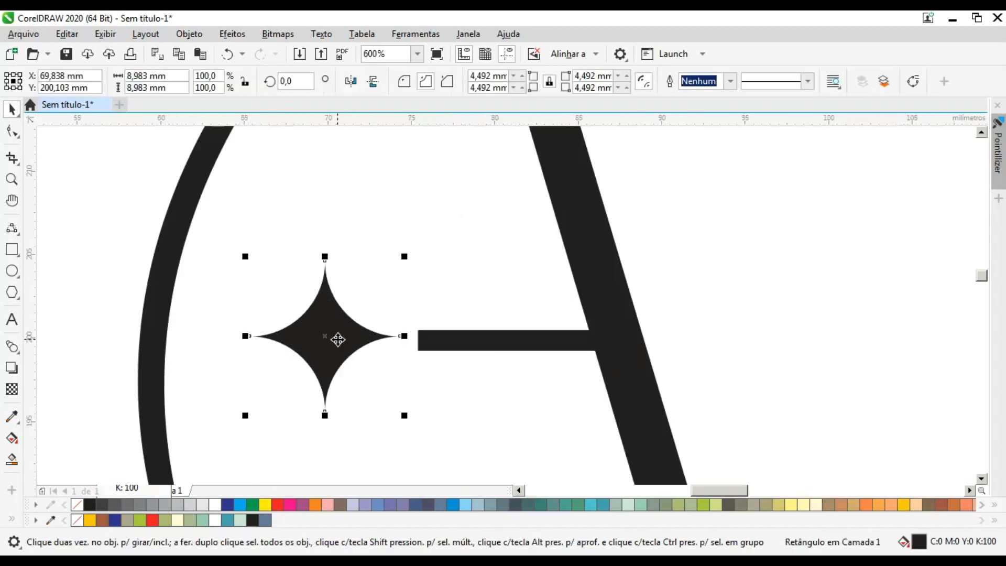
drag(245, 415, 219, 440)
drag(339, 348, 303, 353)
scroll(326, 344, down, 3)
click(460, 306)
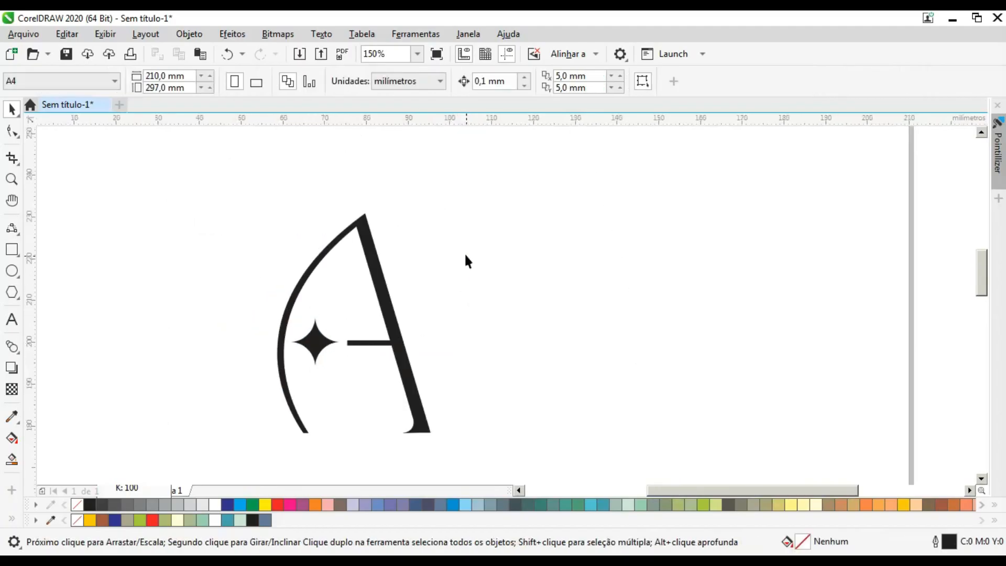
Copy the star, and undo the star edits and the crossbar weld so the crossbar is a separate object.
scroll(464, 253, down, 2)
click(419, 275)
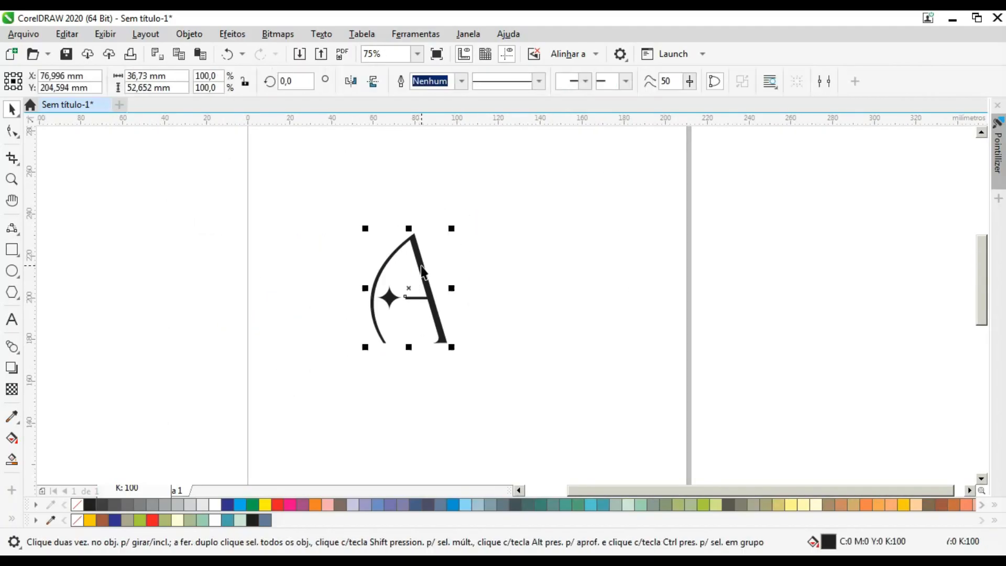
scroll(419, 271, up, 2)
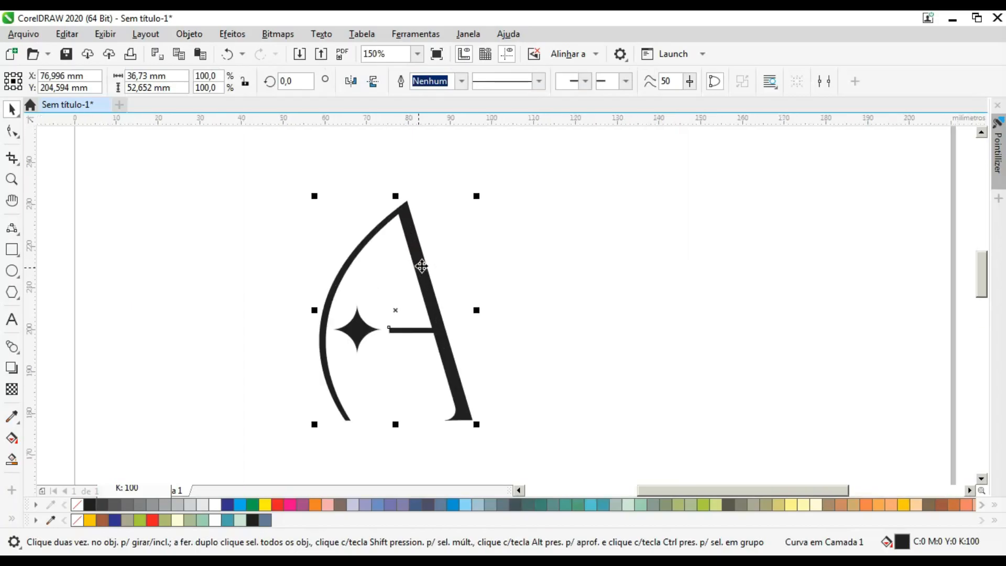
drag(230, 286, 413, 360)
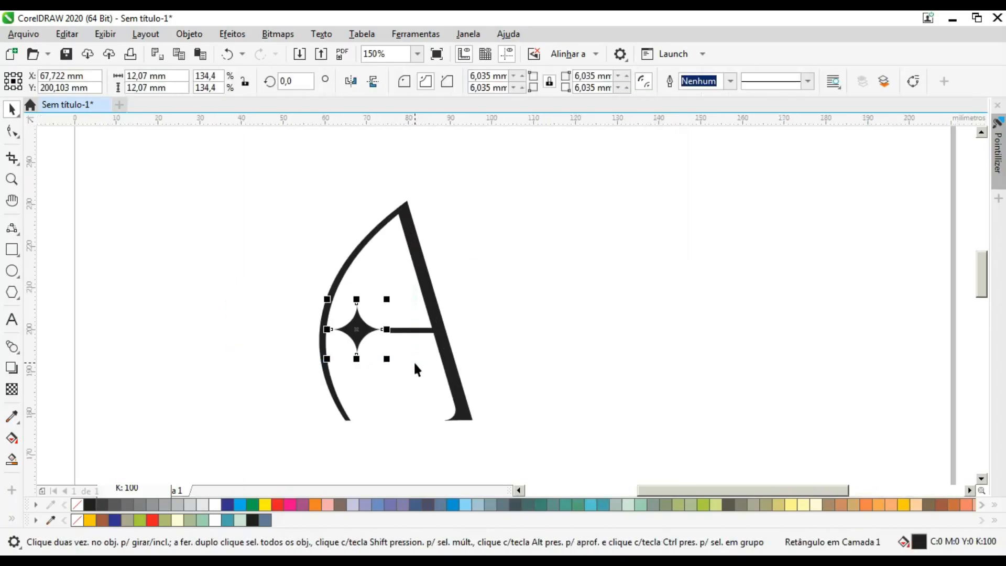
key(ctrl+z)
key(ctrl+z)
key(ctrl+z)
key(ctrl+z)
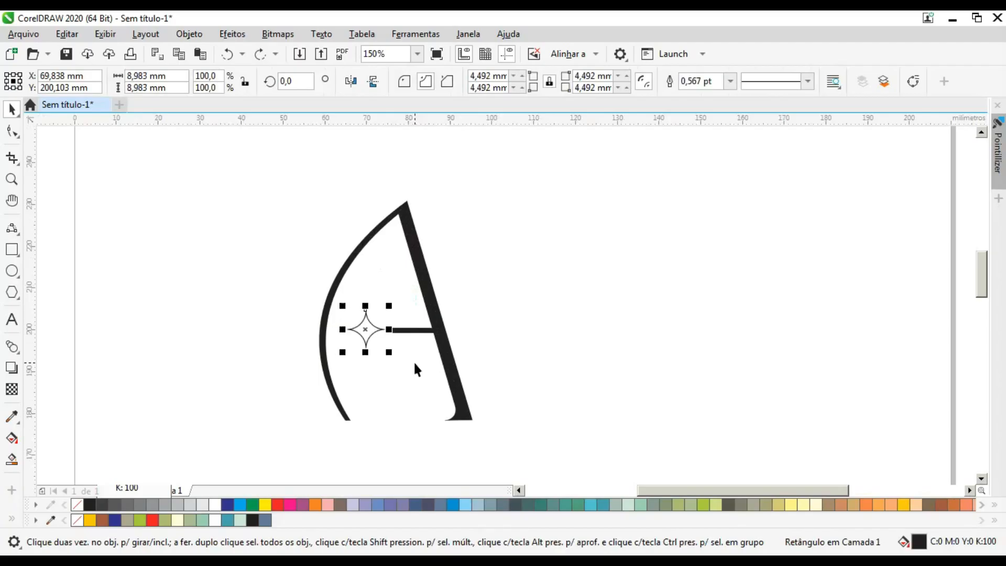
key(ctrl+z)
key(ctrl+z)
key(ctrl+z)
key(ctrl+z)
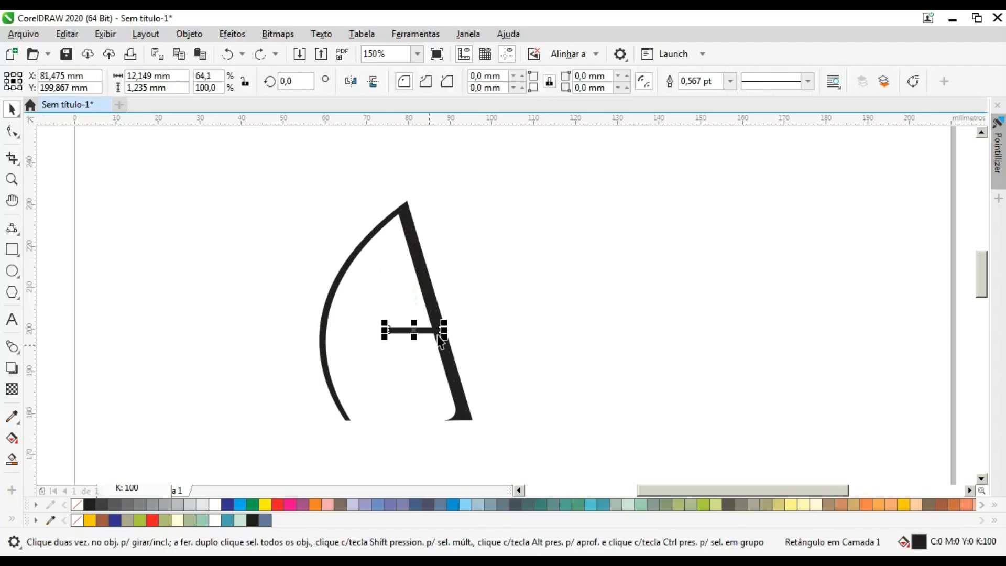
Duplicate the letter shape without its crossbar about 63.6 mm to the right of the original.
click(418, 243)
drag(417, 242, 684, 244)
right_click(684, 245)
click(488, 285)
Paste the copied star and weld the star, the crossbar and the original letter into one shape.
key(ctrl+v)
drag(495, 278, 292, 378)
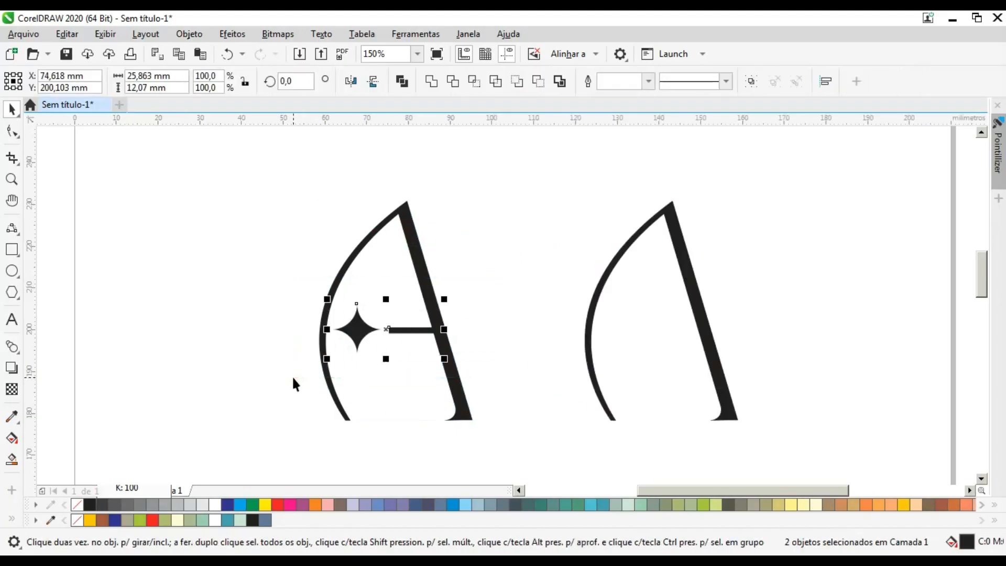
click(431, 80)
shift+click(425, 272)
click(431, 83)
key(Escape)
Mirror the duplicate letter horizontally and vertically and place it beside the original's slanted bar with a narrow gap.
click(684, 239)
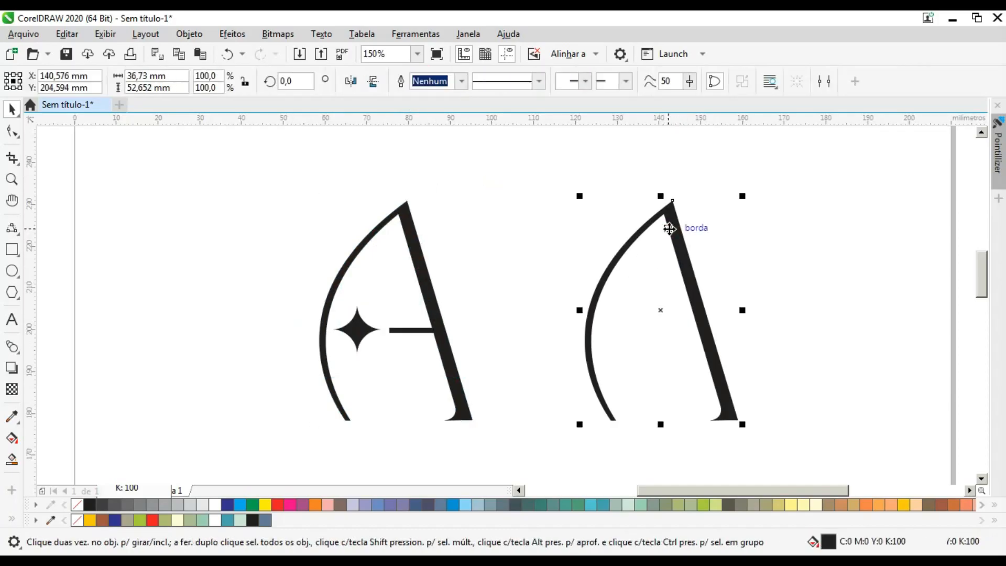
click(352, 81)
click(352, 82)
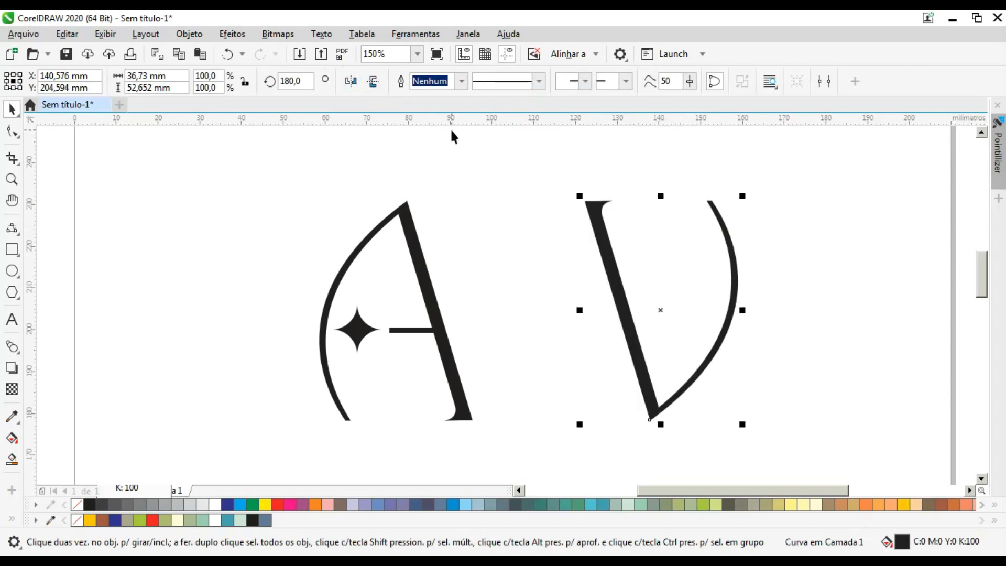
drag(608, 254, 426, 275)
scroll(440, 275, up, 5)
scroll(440, 291, down, 3)
Weld both letters into a single monogram and move it about 46 mm to the left.
drag(198, 198, 673, 448)
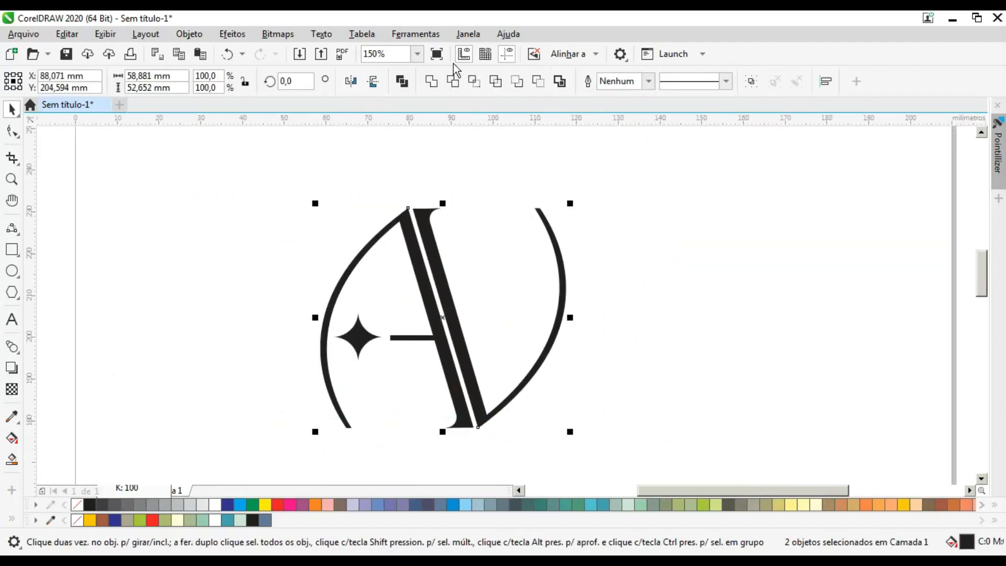
click(435, 81)
click(552, 254)
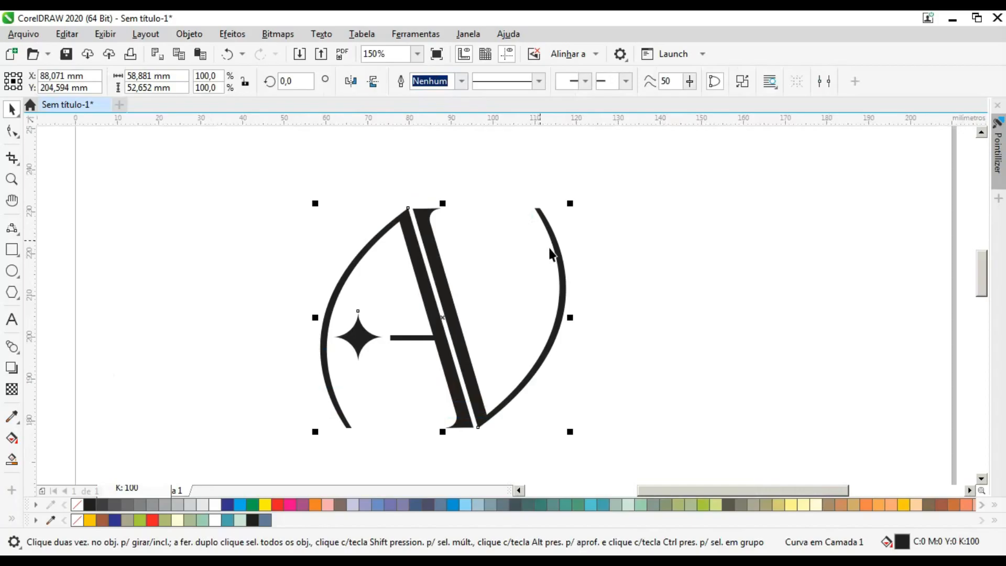
drag(552, 246, 359, 248)
Apply the gradient fill preset "radial laranja 02" to the monogram.
double_click(901, 541)
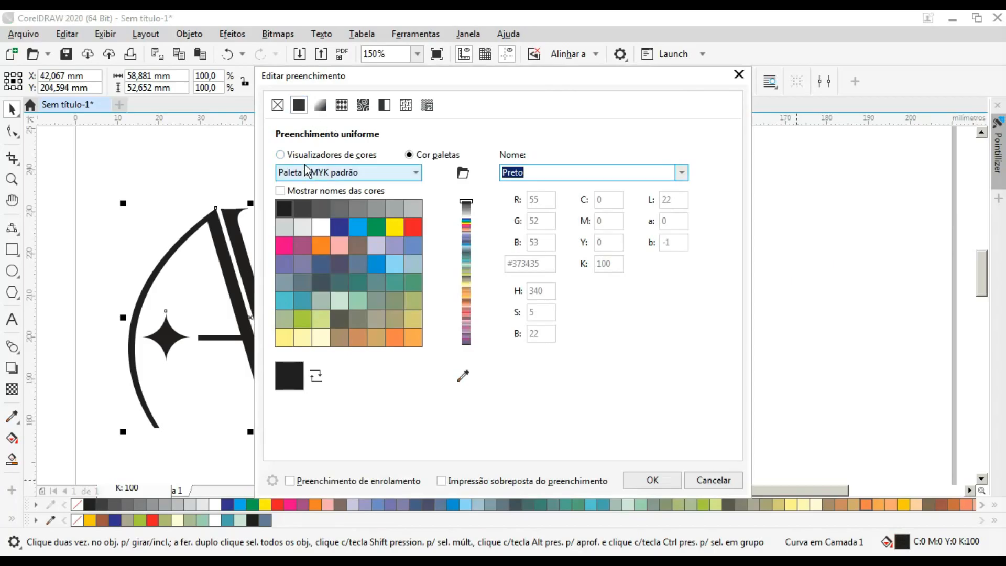
click(319, 105)
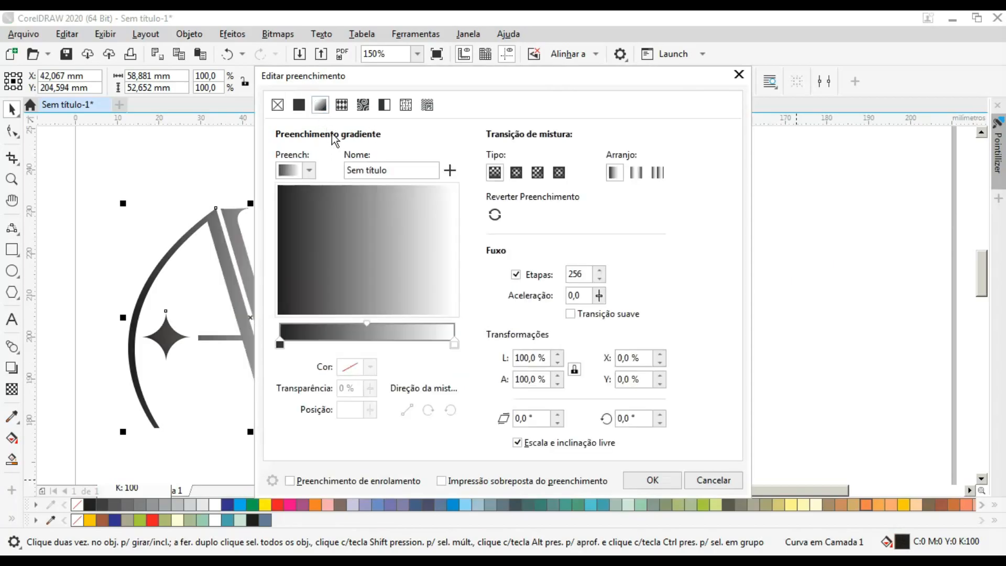
click(309, 171)
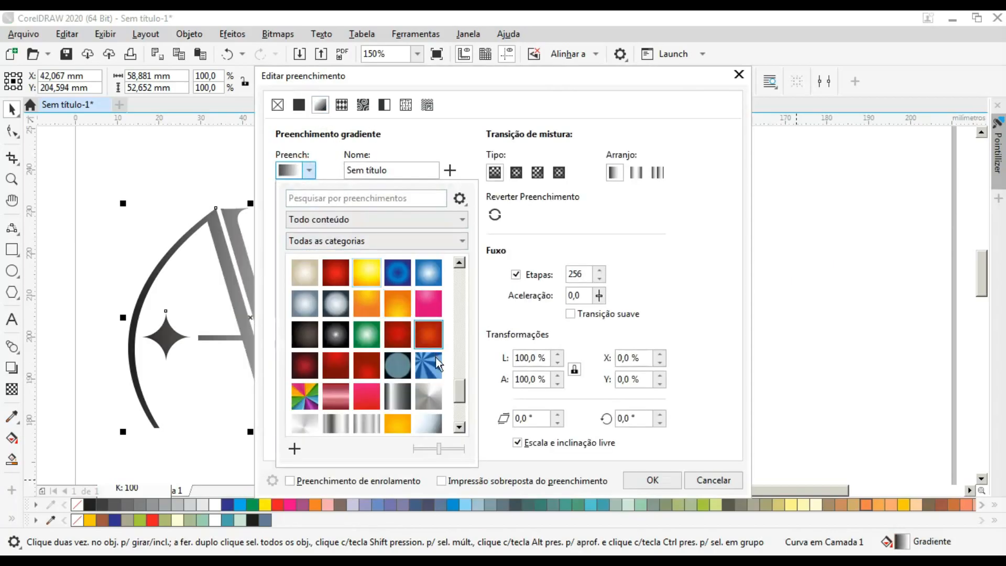
click(491, 77)
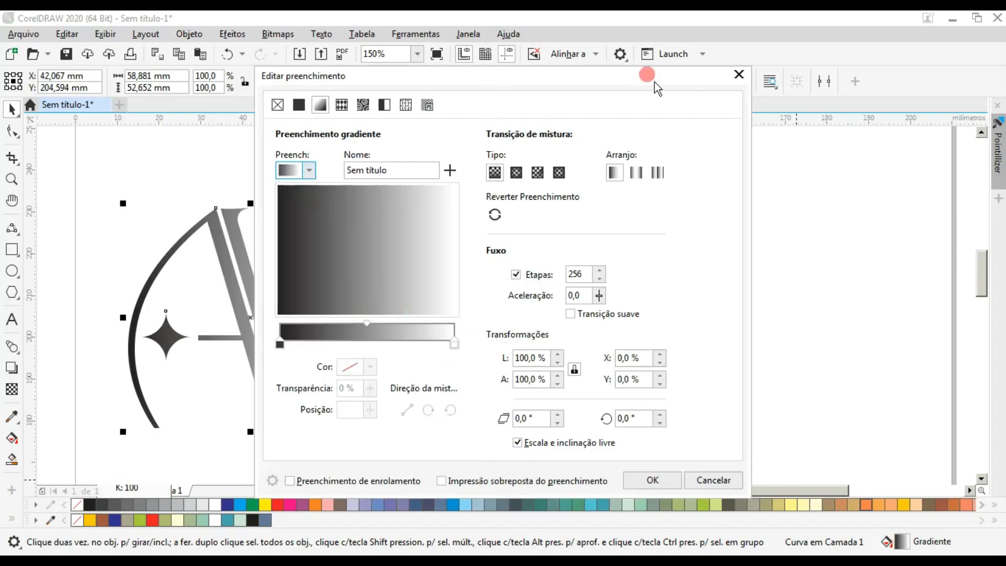
drag(387, 83, 561, 86)
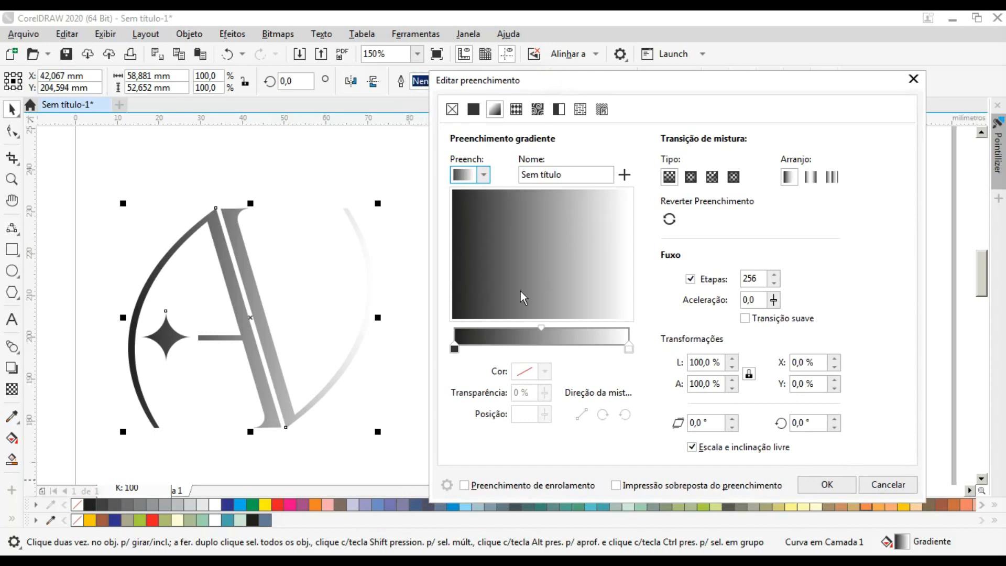
click(483, 174)
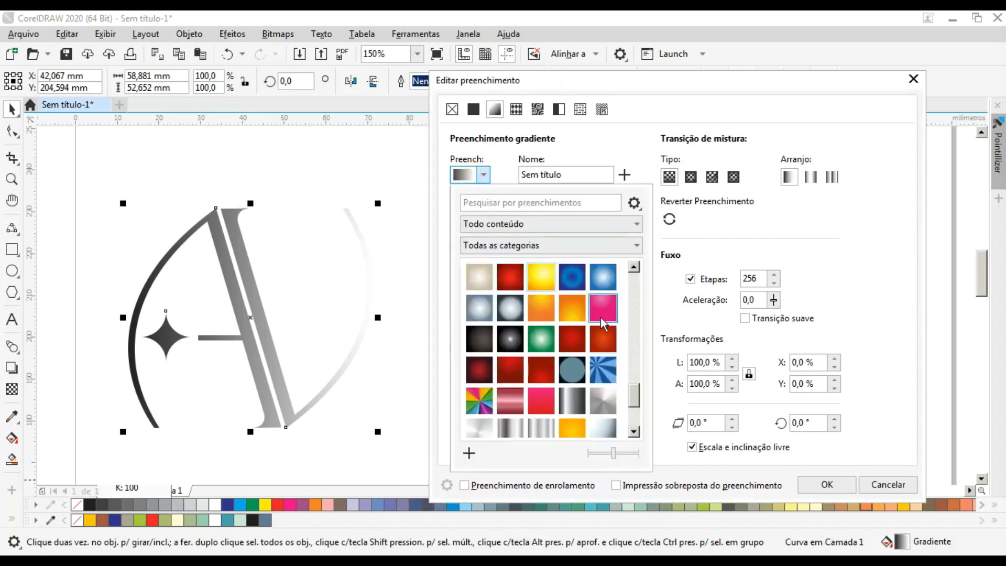
click(571, 309)
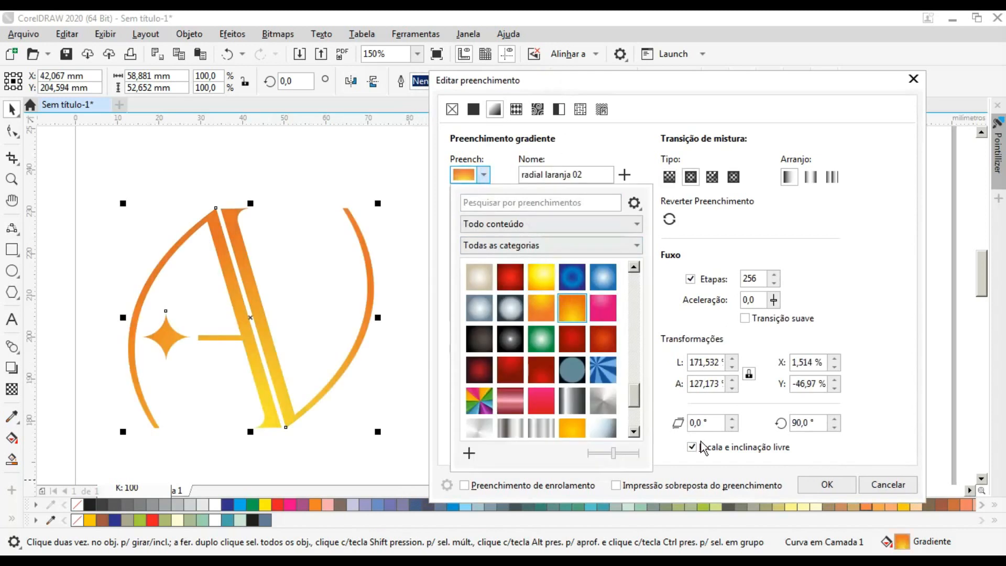
click(826, 483)
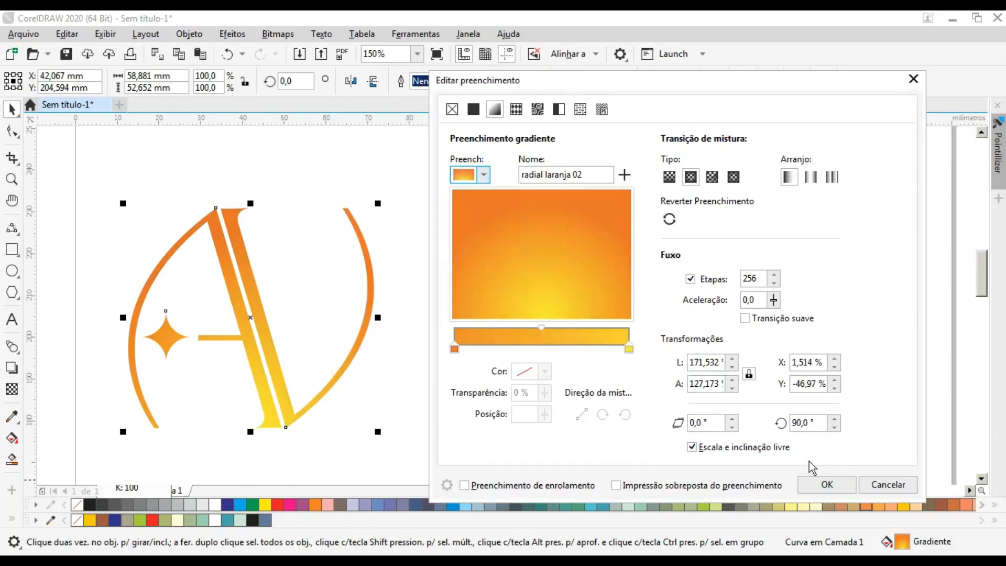
click(816, 488)
click(675, 311)
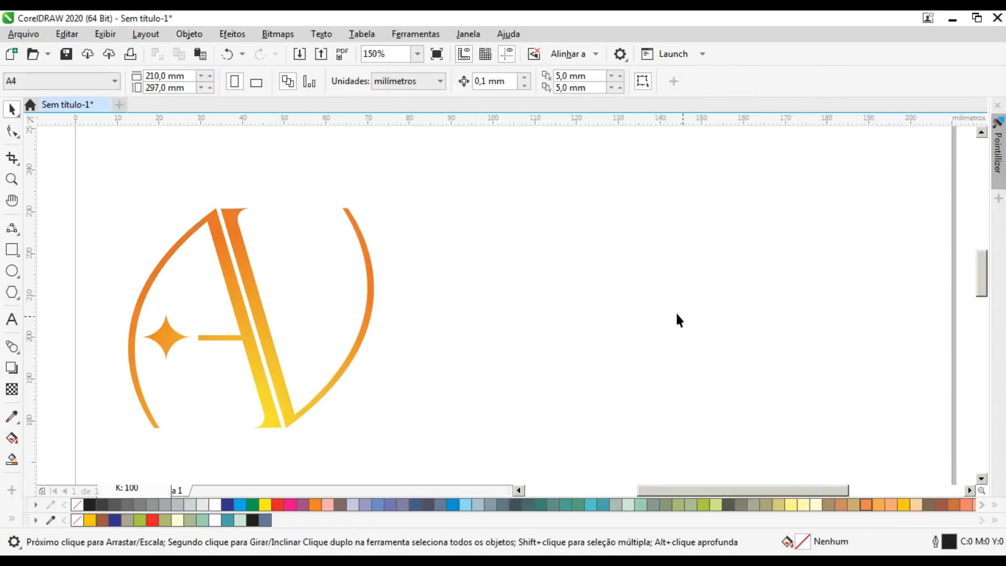
Centre the gradient monogram on the page.
scroll(577, 297, down, 2)
drag(622, 211, 243, 403)
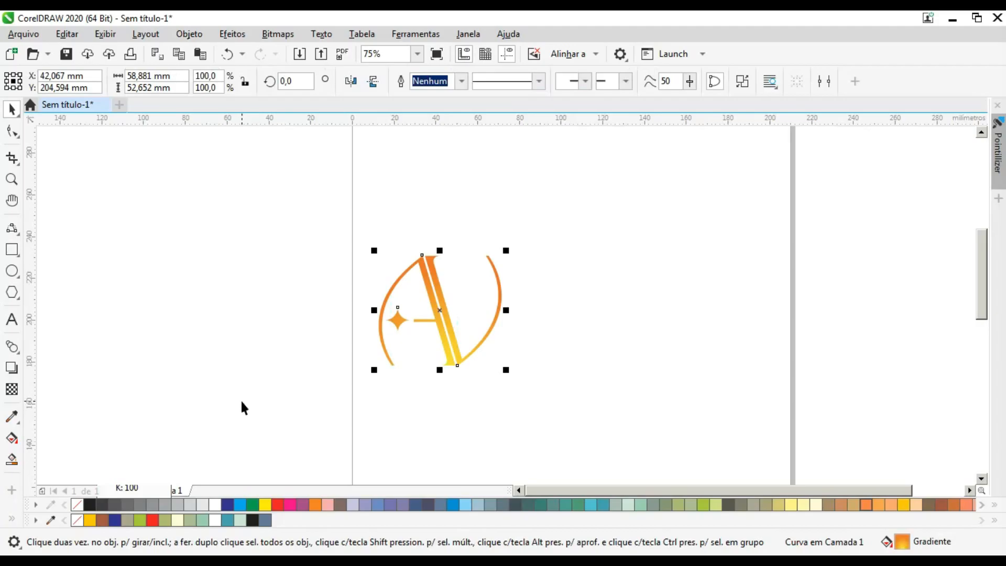
key(p)
click(128, 203)
Add a page-sized 210 by 297 mm background rectangle behind the monogram and fill it black.
click(12, 250)
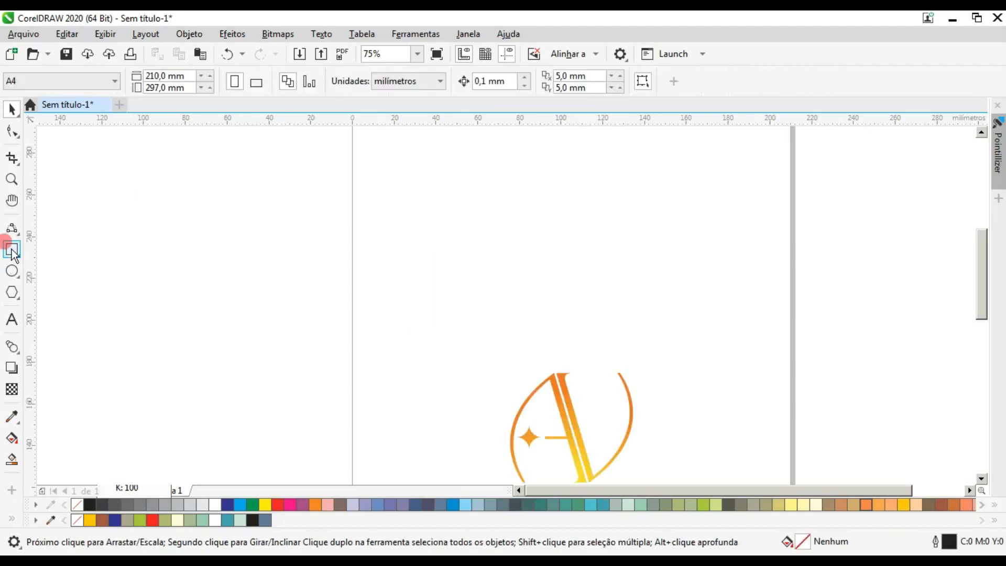
double_click(12, 250)
click(11, 109)
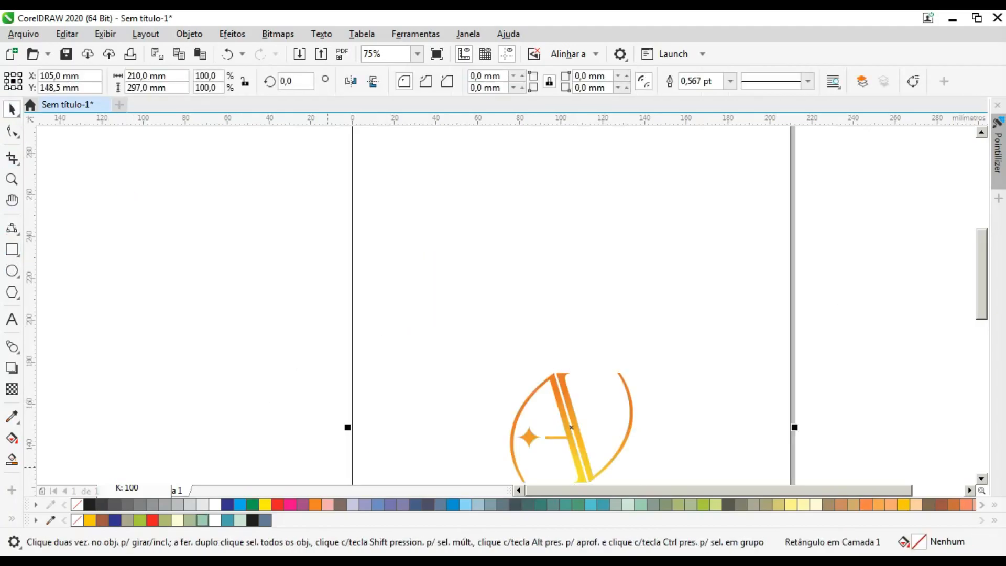
click(90, 503)
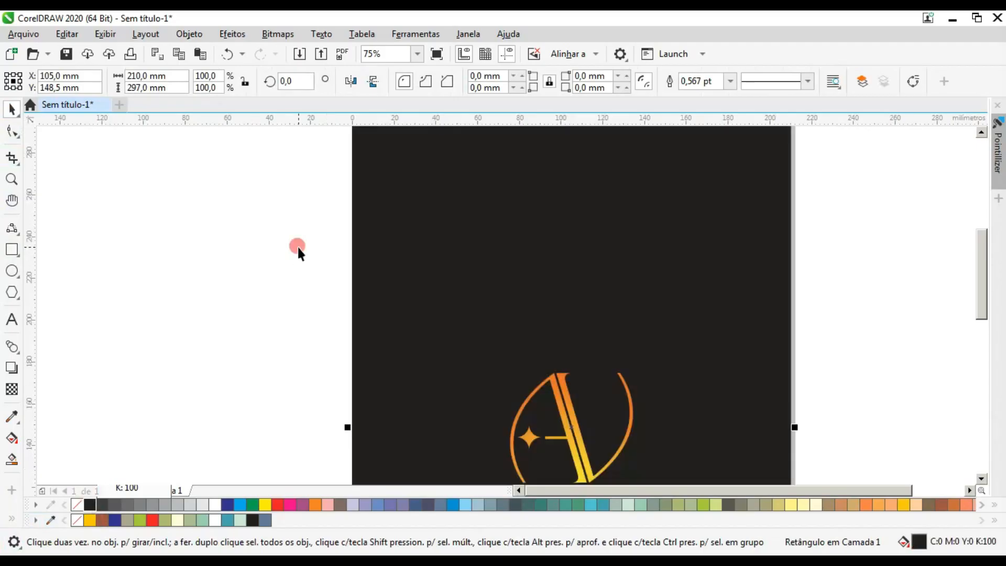
Enlarge the monogram proportionally about its centre to about 79 mm wide and 71 mm high.
click(297, 245)
scroll(297, 245, down, 2)
drag(265, 230, 495, 390)
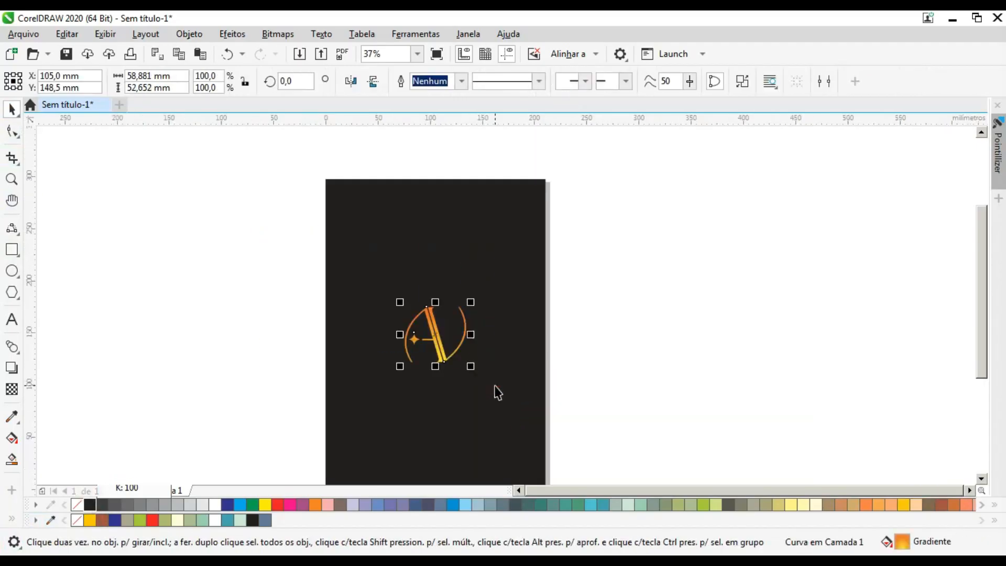
drag(470, 303, 479, 282)
click(635, 302)
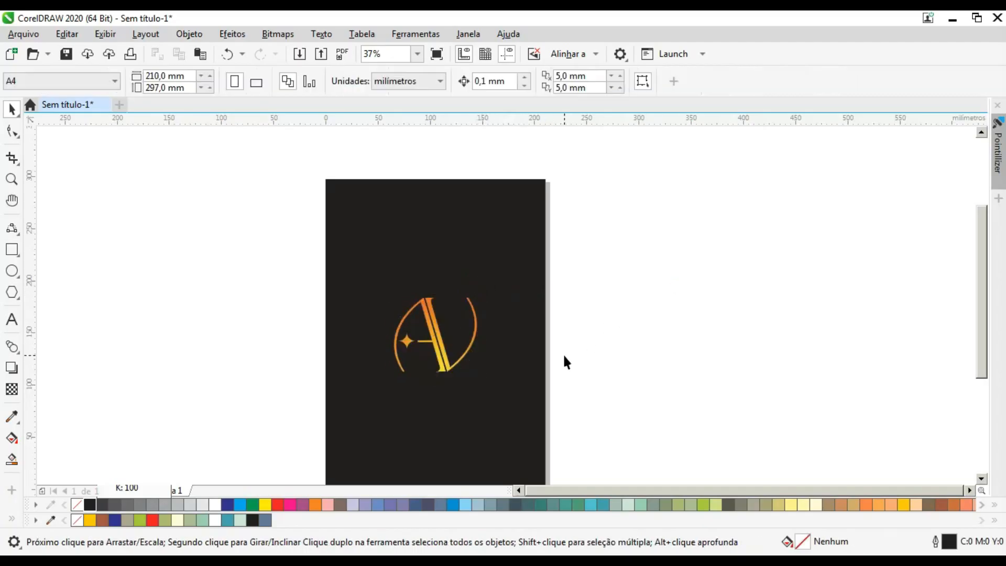
Try the gradient fill preset "por do sol Jesusmar" on the monogram.
scroll(565, 361, up, 2)
click(455, 299)
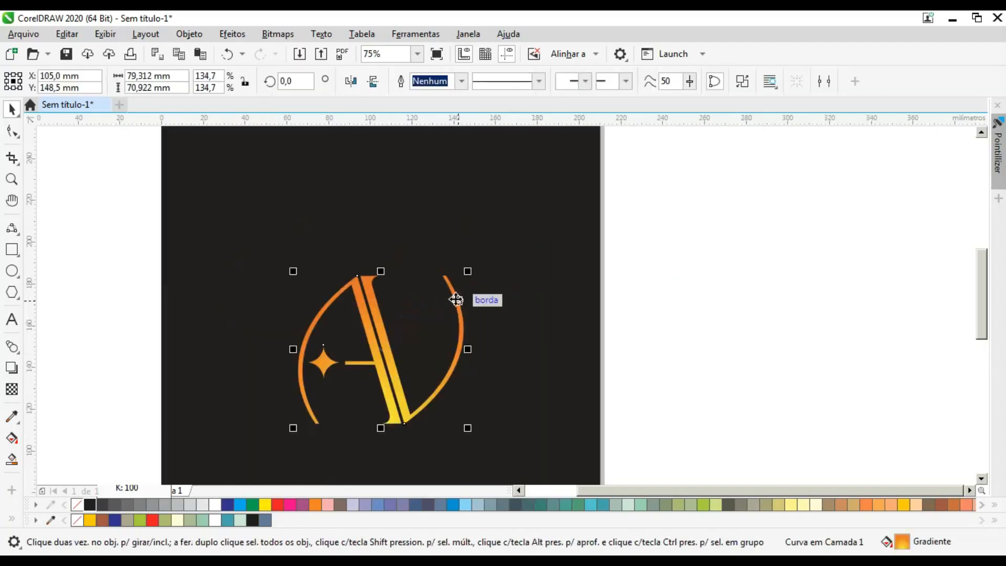
double_click(897, 539)
drag(504, 76, 763, 82)
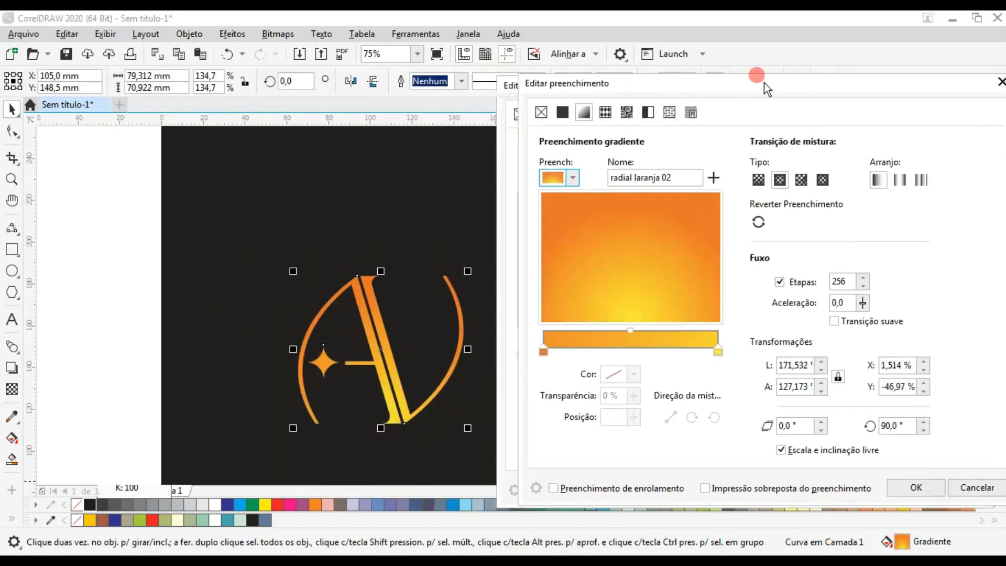
click(578, 177)
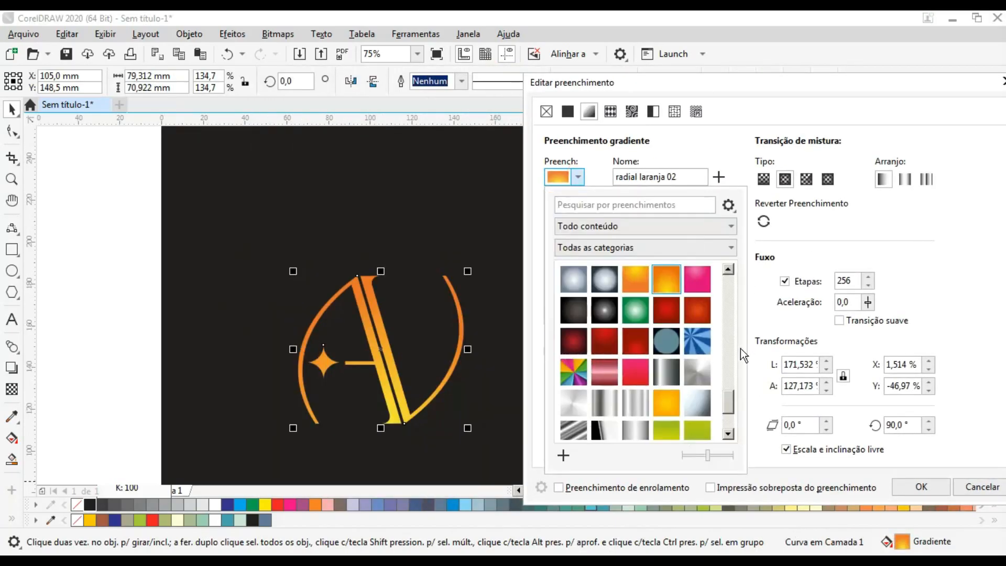
mouse_move(728, 403)
mouse_down()
mouse_move(730, 422)
mouse_move(739, 390)
mouse_up()
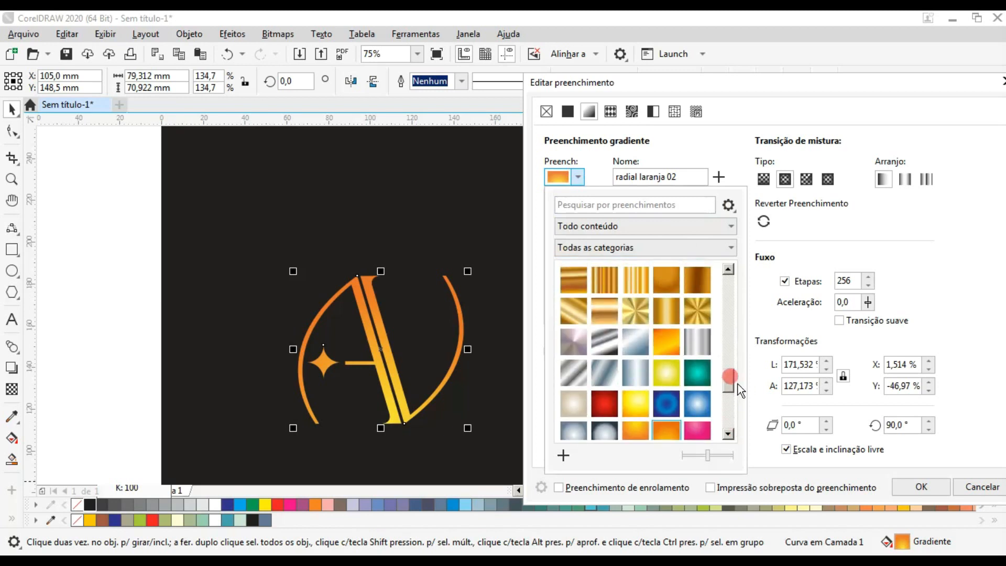
click(670, 348)
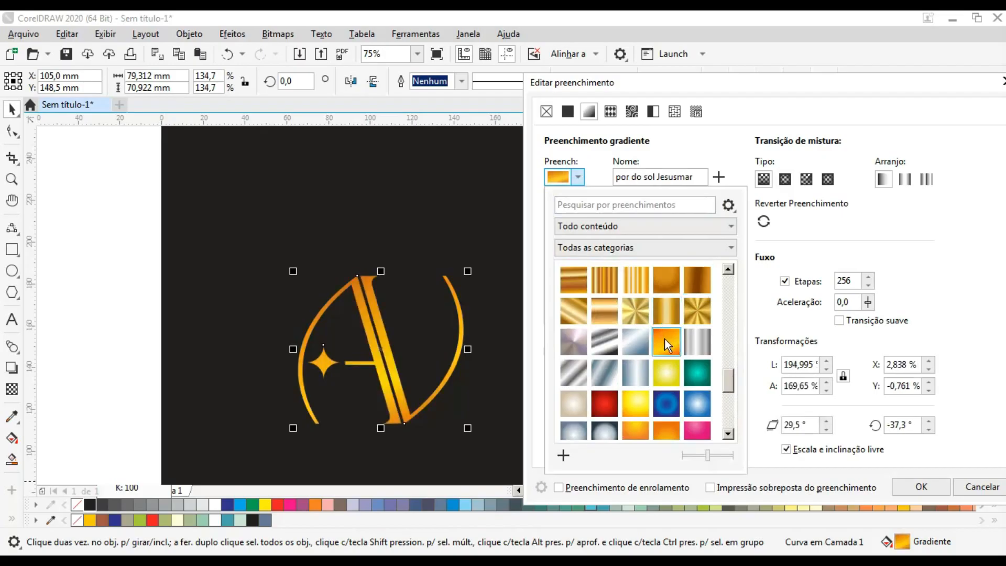
Try the preset "Orange Chrome" and apply the golden conical preset "OTTONE LUCIDO SFUM" to the monogram instead.
drag(728, 374, 731, 353)
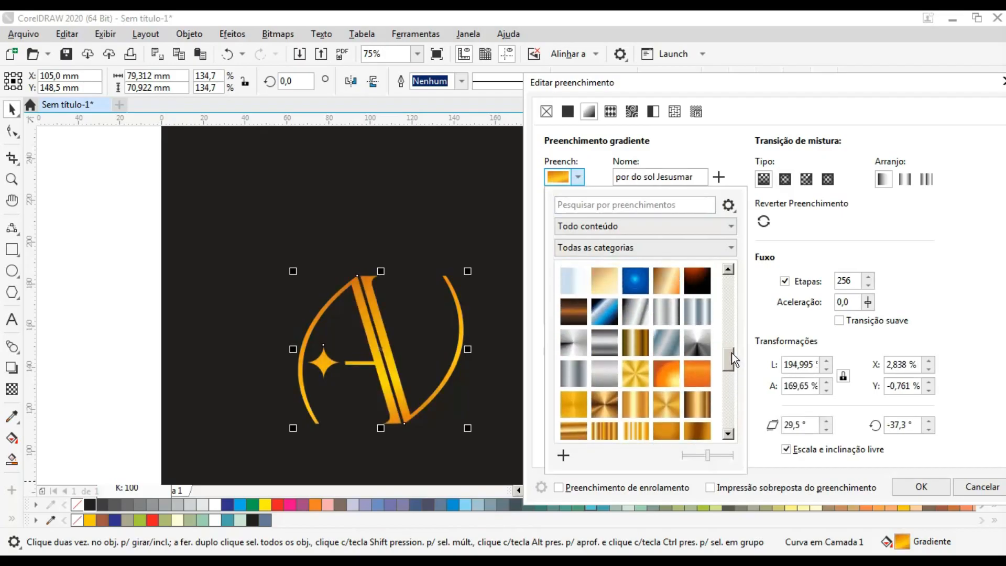
click(700, 376)
click(674, 374)
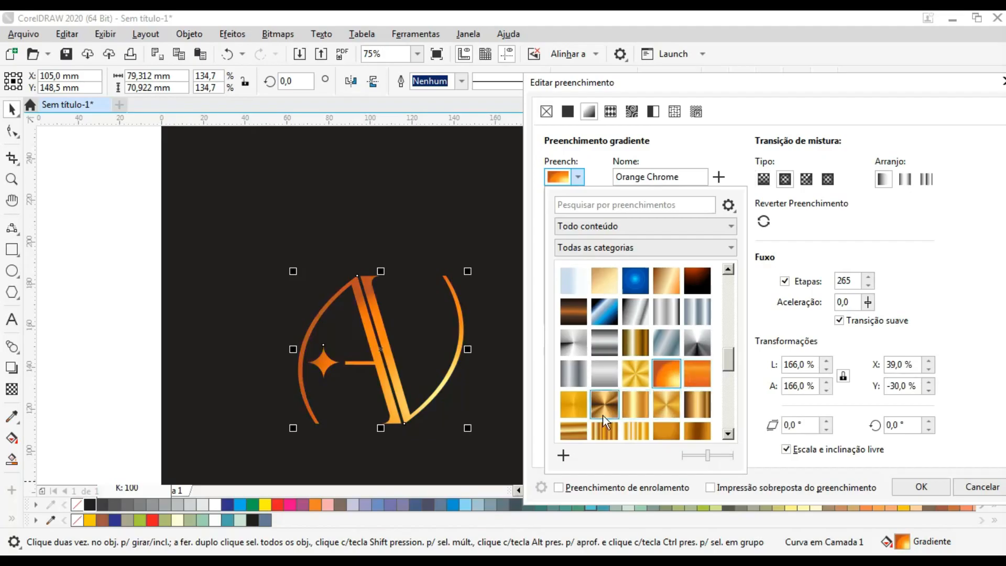
click(583, 407)
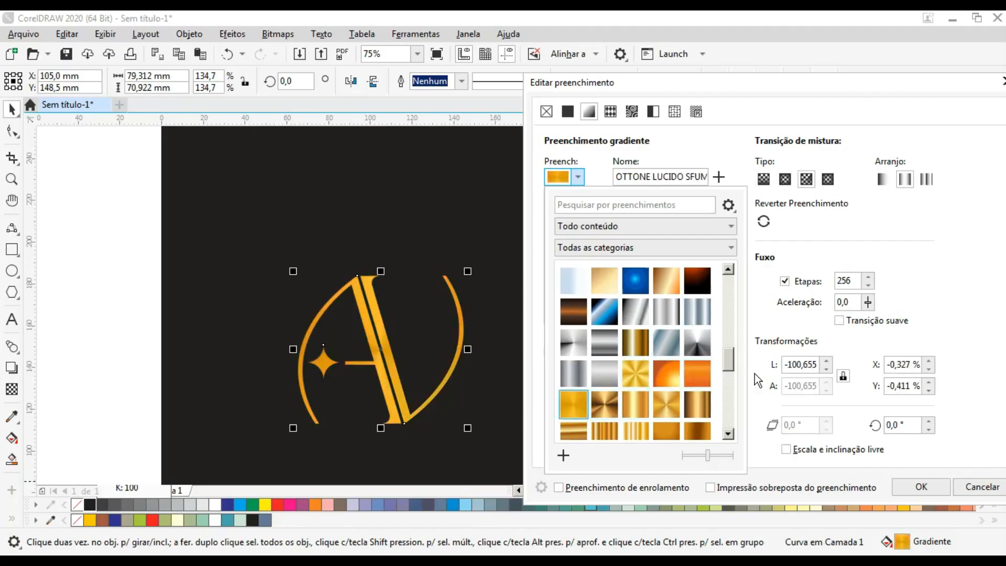
click(905, 486)
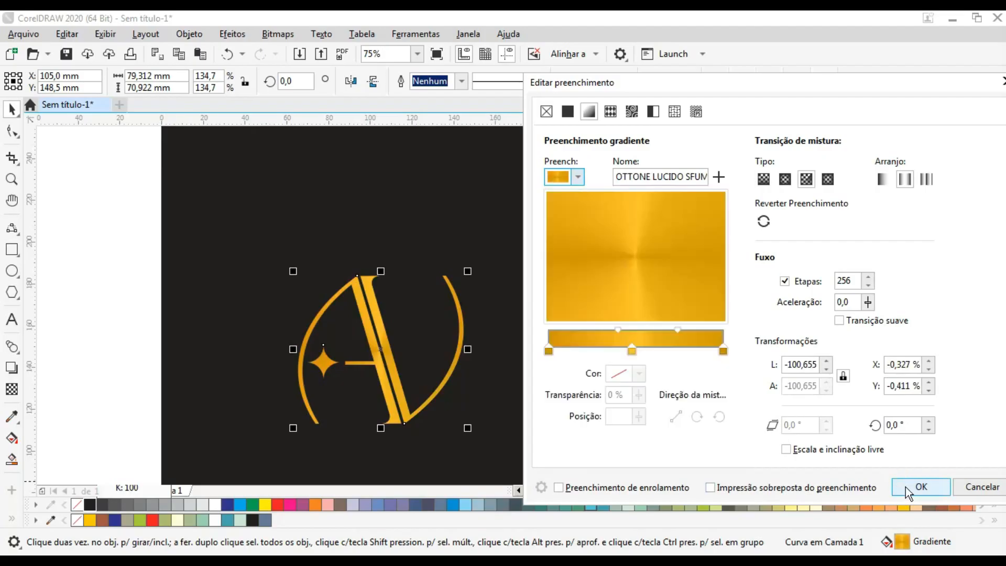
click(920, 488)
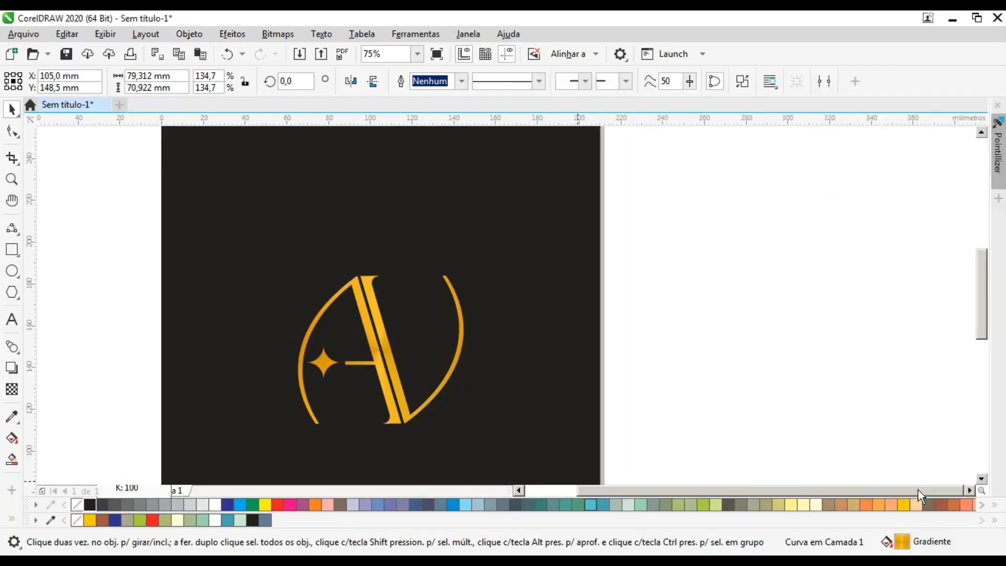
Select the whole monogram and remove its outline.
click(385, 348)
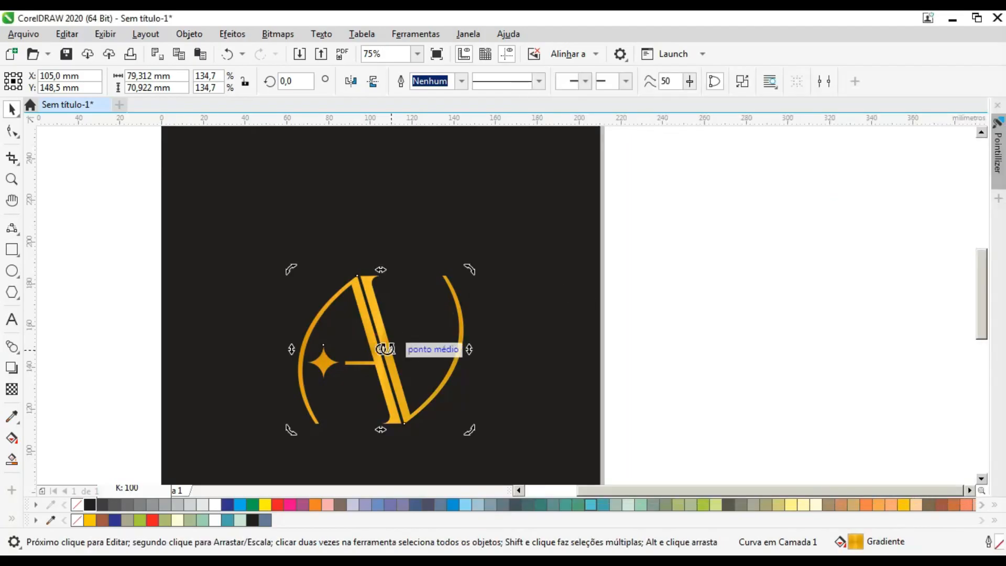
click(701, 229)
drag(704, 218, 246, 448)
right_click(79, 504)
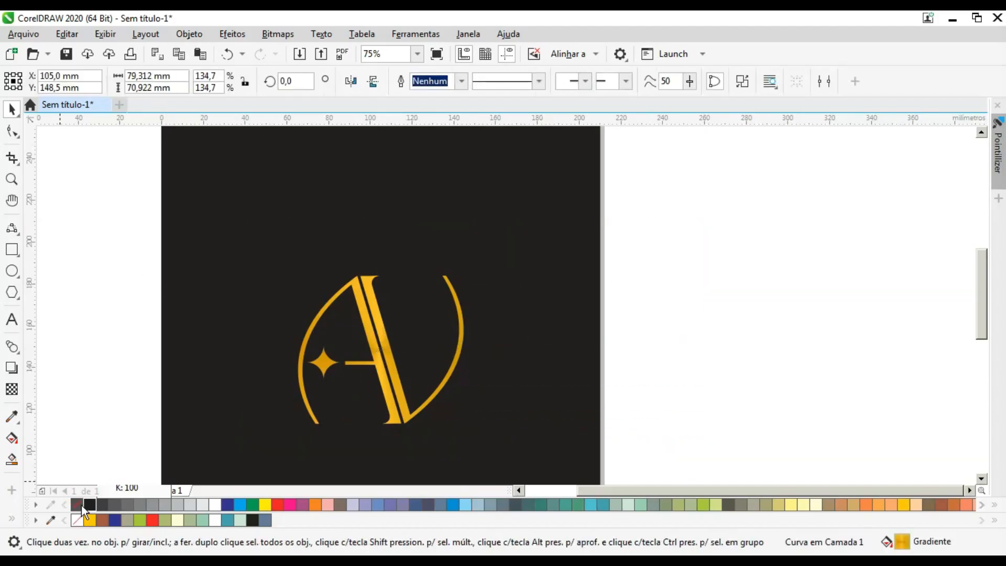
Open the monogram's gradient fill settings and bring up the collection of fill presets.
scroll(294, 225, down, 1)
click(11, 179)
drag(225, 219, 505, 449)
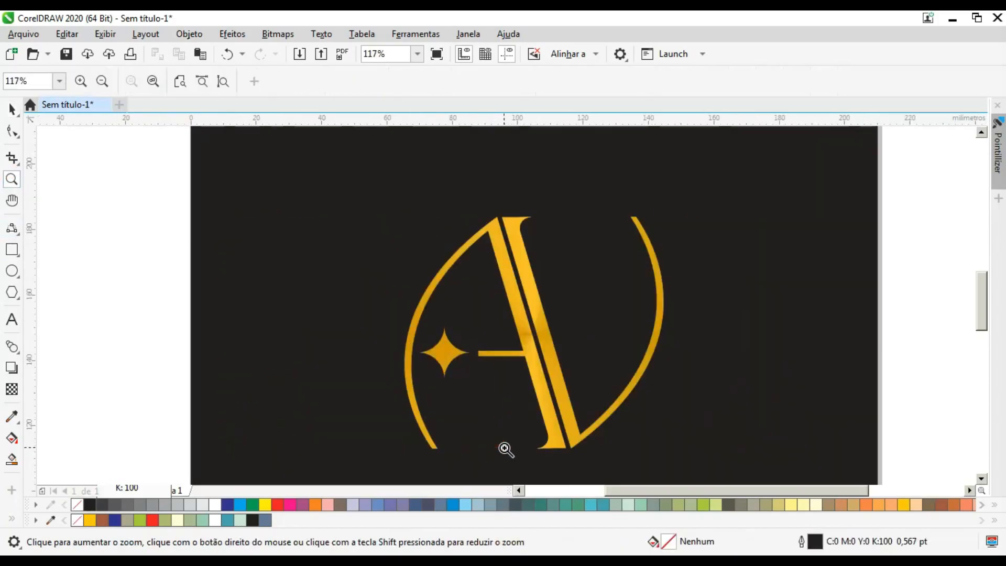
drag(982, 301, 985, 308)
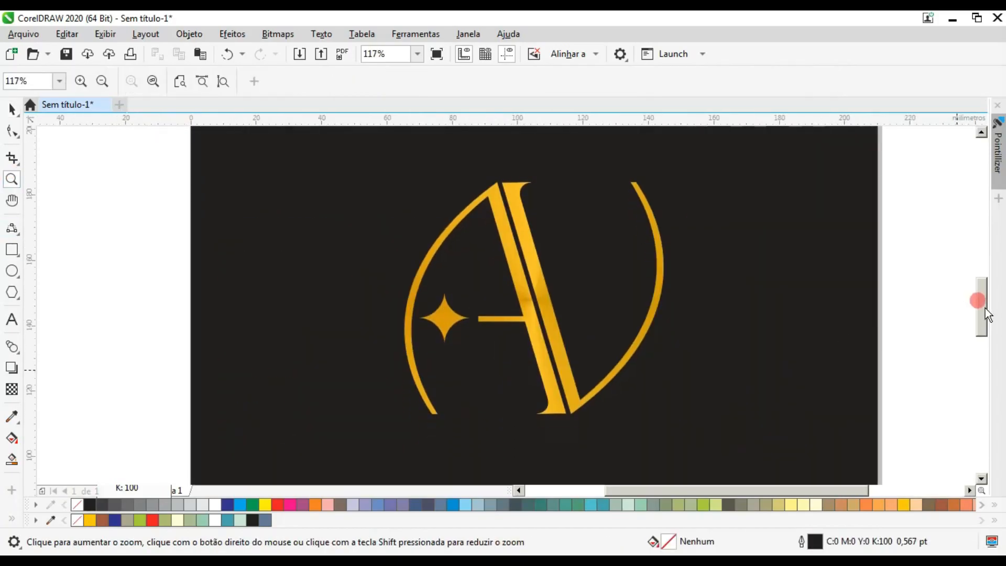
click(11, 109)
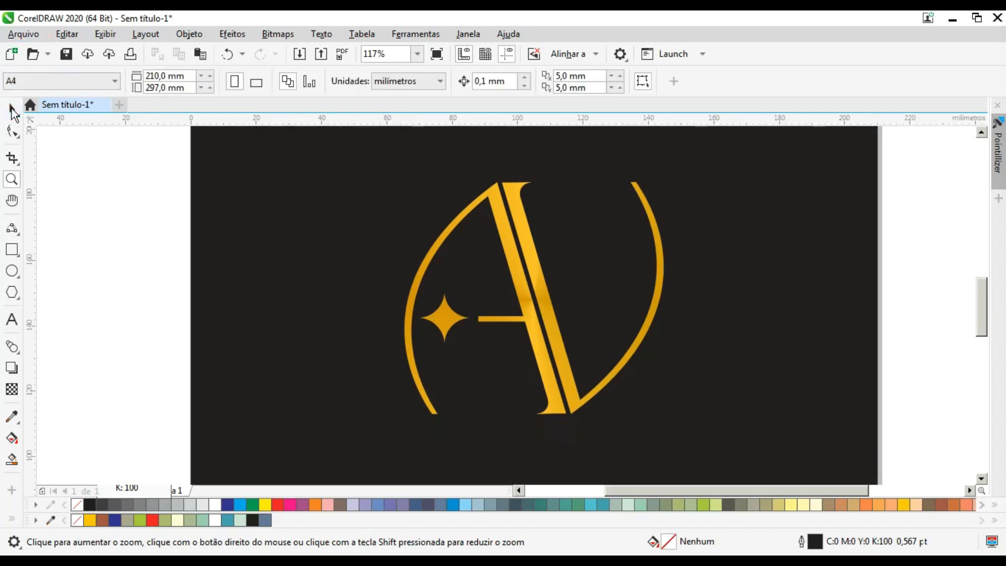
click(582, 387)
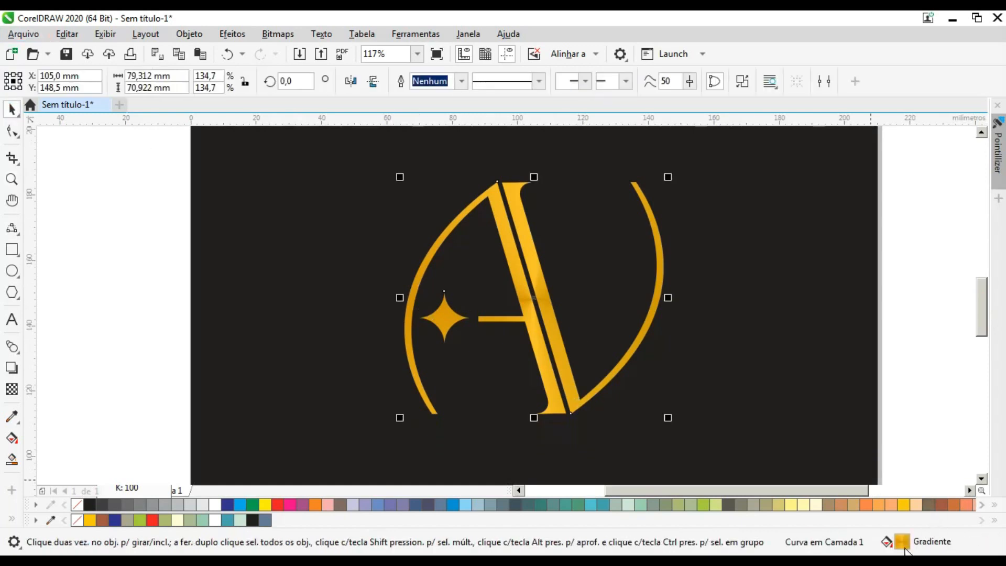
double_click(903, 541)
drag(492, 76, 867, 169)
click(734, 263)
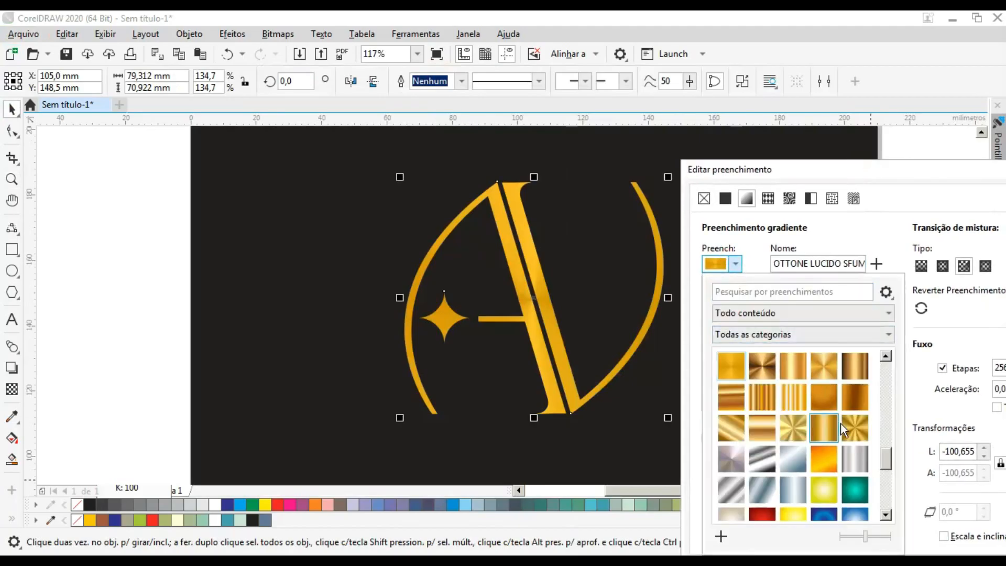
Try several gradient presets on the monogram, including "por do sol Jesusmar" and "dourado 3".
click(828, 466)
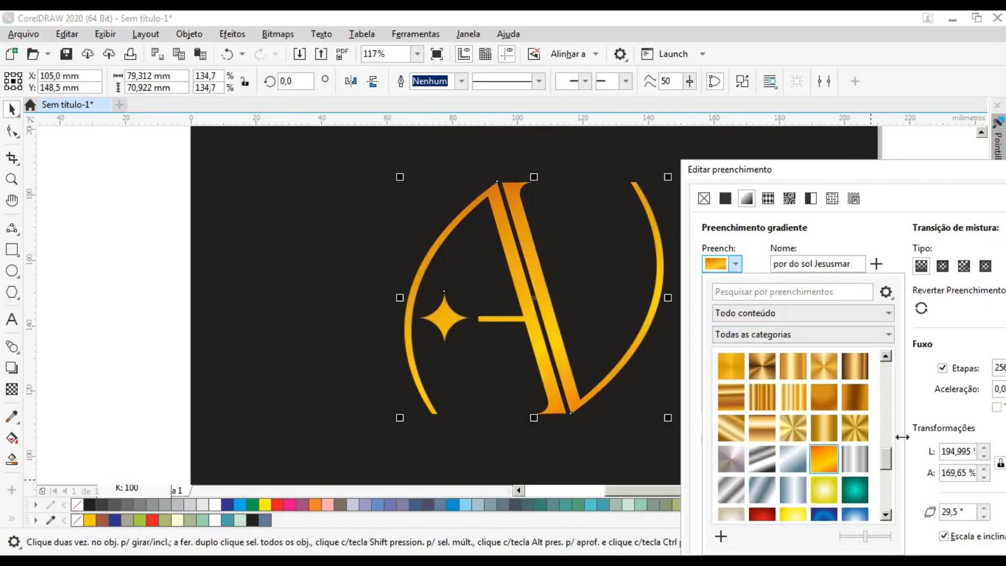
drag(885, 460, 888, 406)
click(826, 431)
click(792, 455)
click(863, 433)
click(859, 407)
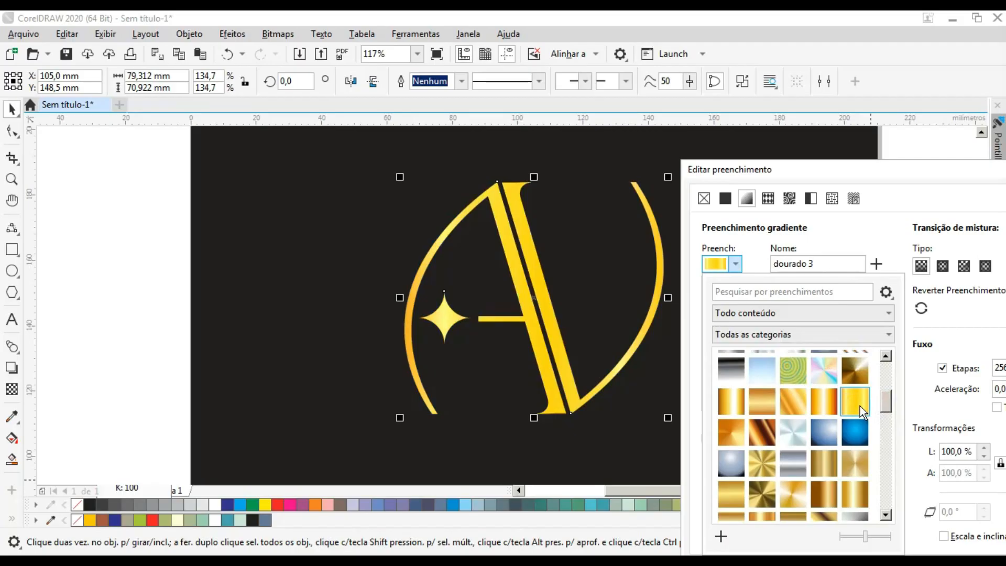
Apply the gradient preset "radial laranja 02" to the monogram and move its yellow centre to slightly above the middle.
drag(889, 397, 884, 474)
click(823, 426)
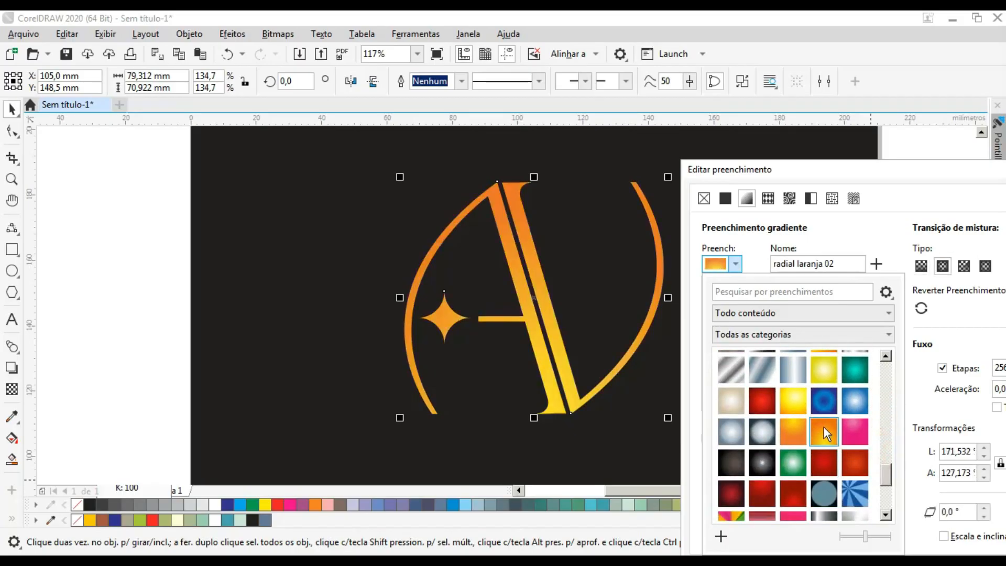
click(947, 176)
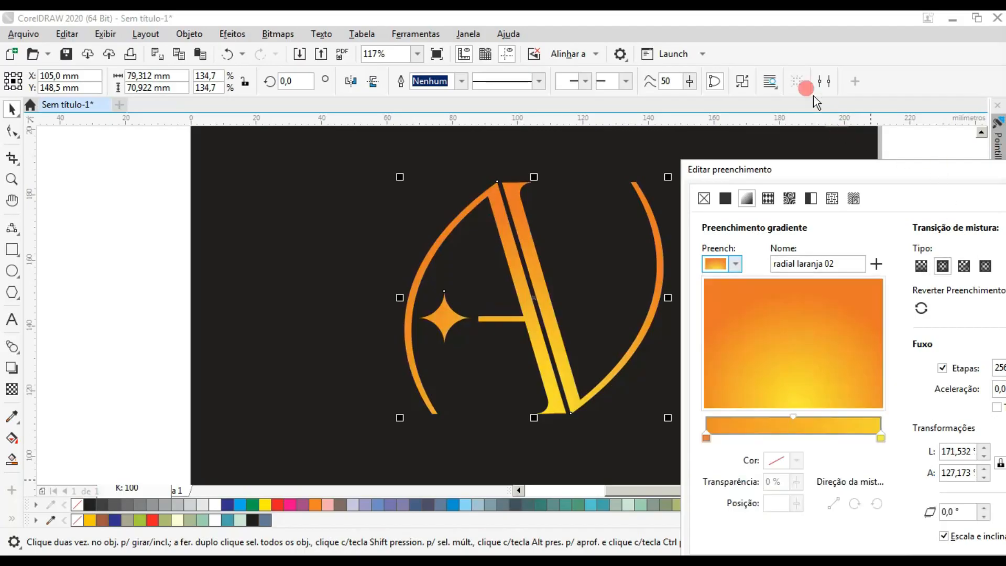
drag(887, 176, 836, 109)
drag(785, 281, 739, 260)
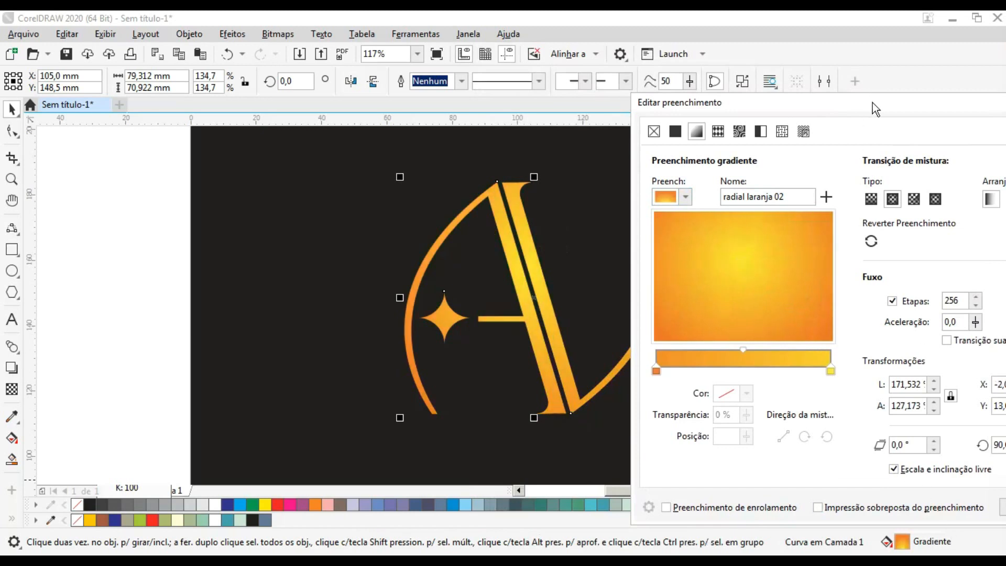
drag(872, 103, 698, 78)
click(863, 486)
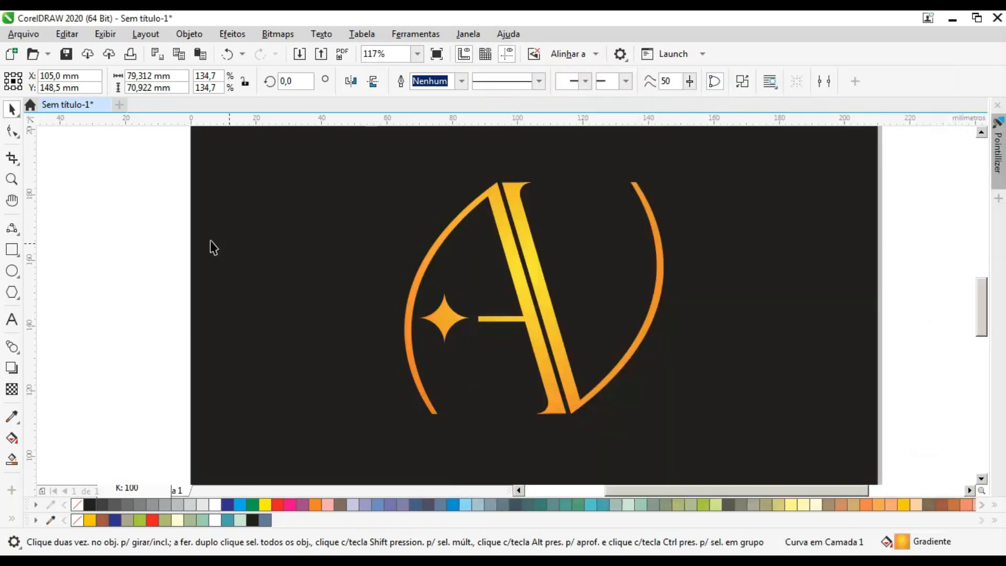
click(100, 213)
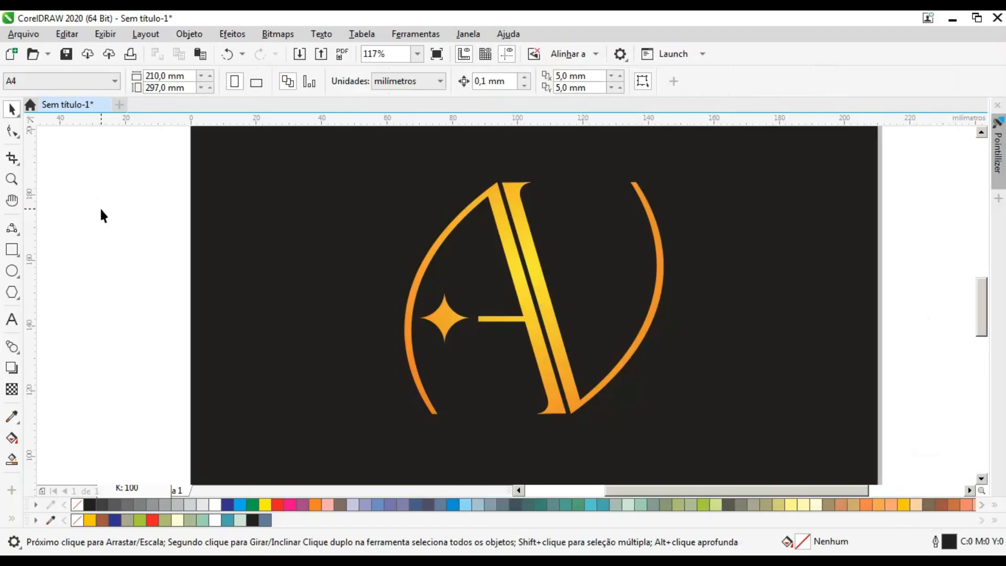